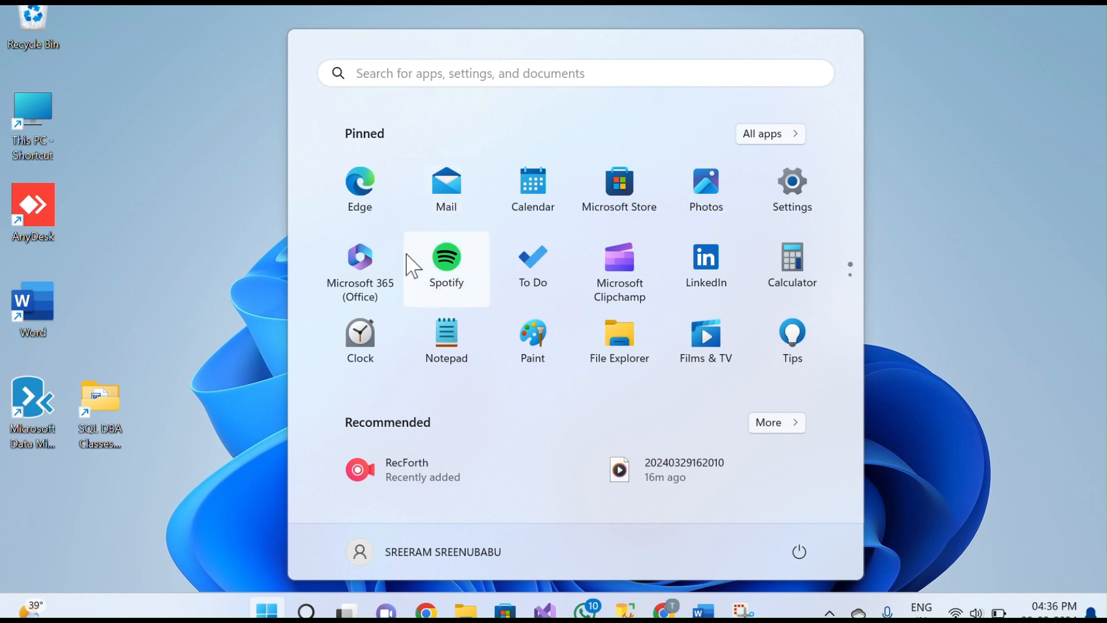
Open Windows Features from Control Panel's Programs page to check .NET Framework 3.5.
click(427, 73)
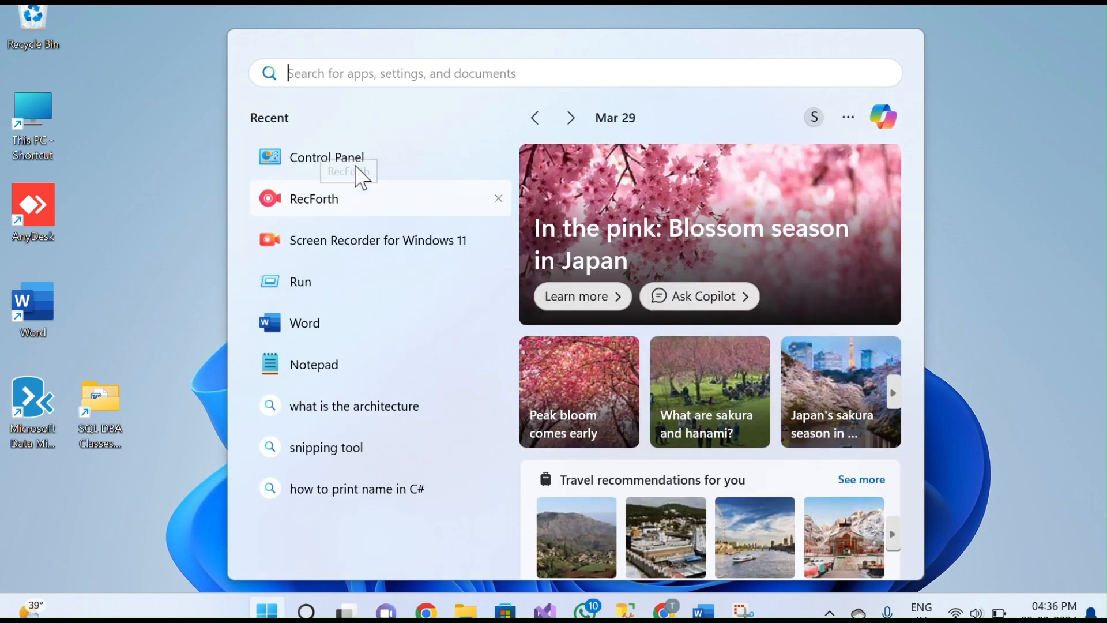
click(356, 154)
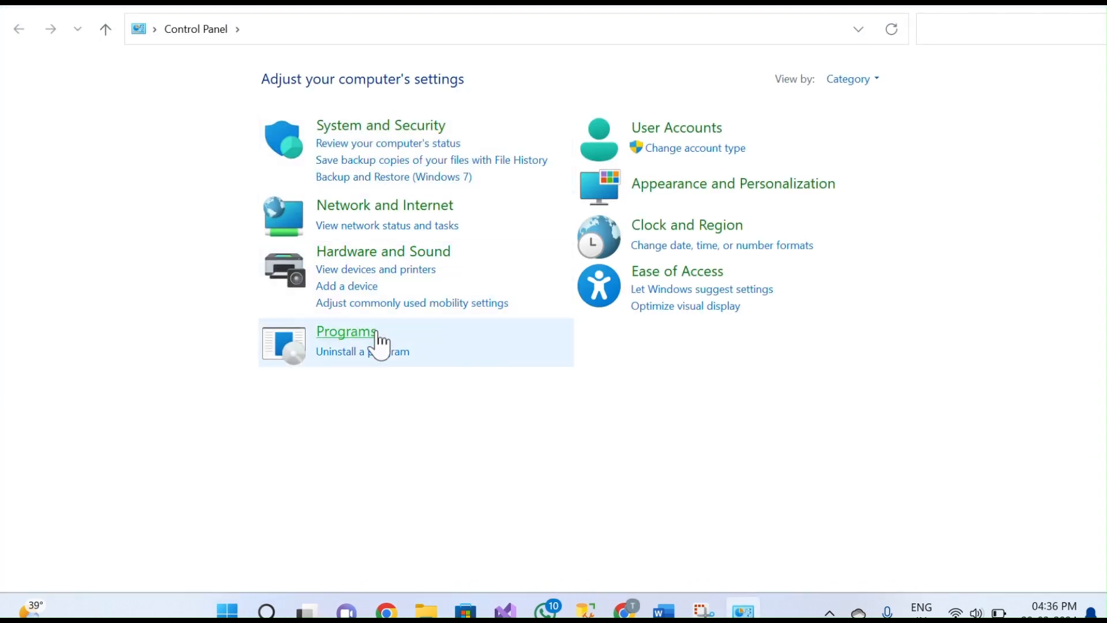
click(346, 332)
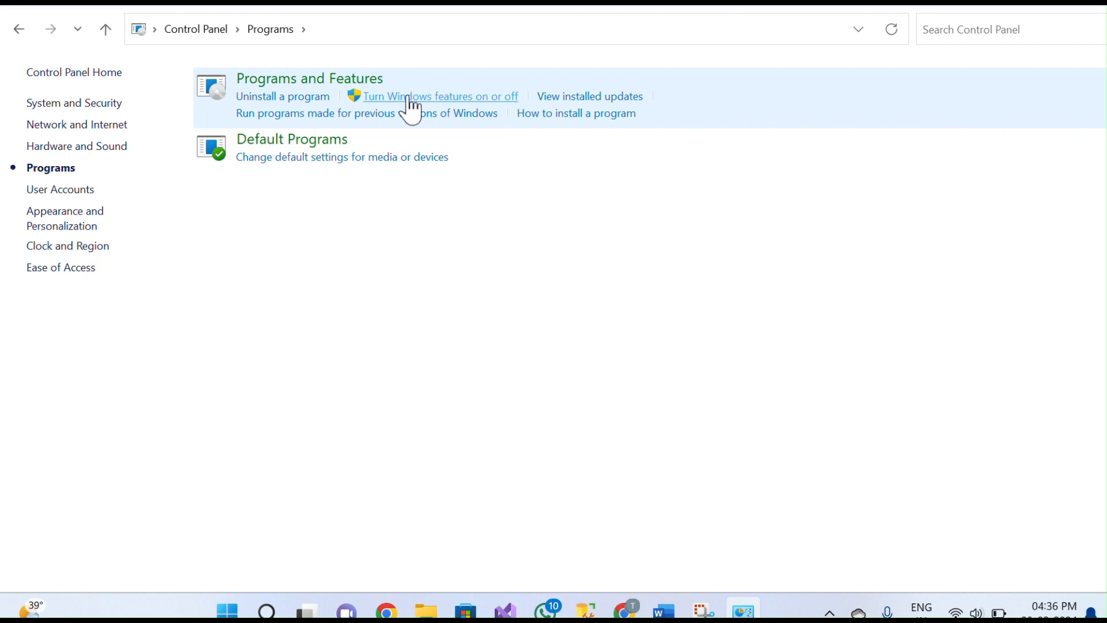
click(411, 98)
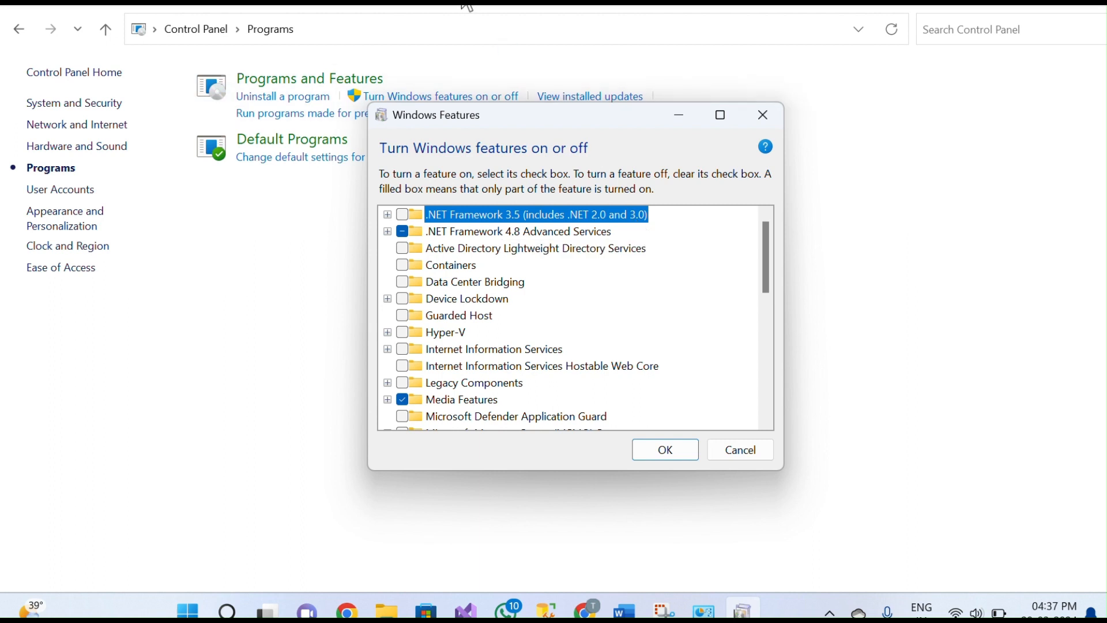
Download the .NET Framework 4.6 Runtime web installer (1,462 KB) from dotnet.microsoft.com.
click(490, 34)
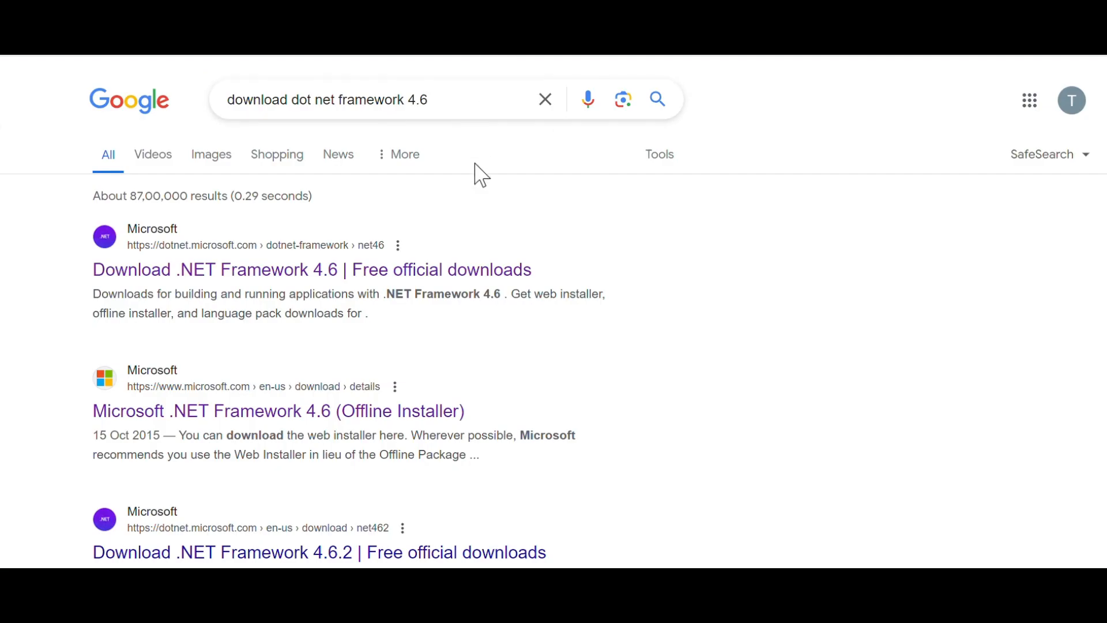
click(365, 271)
scroll(509, 230, down, 3)
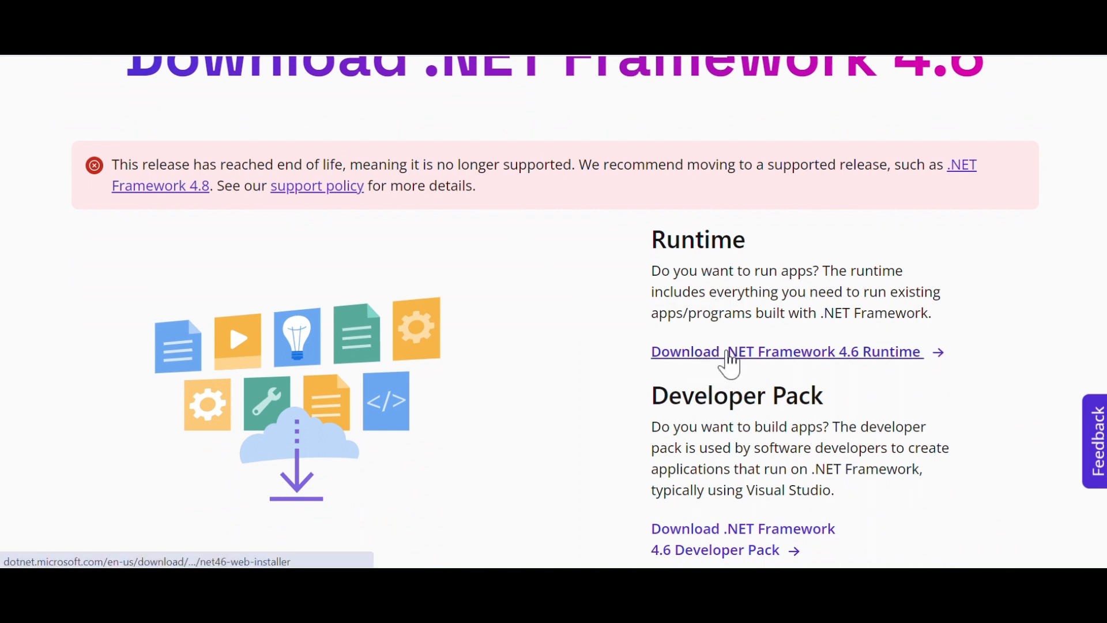
click(837, 352)
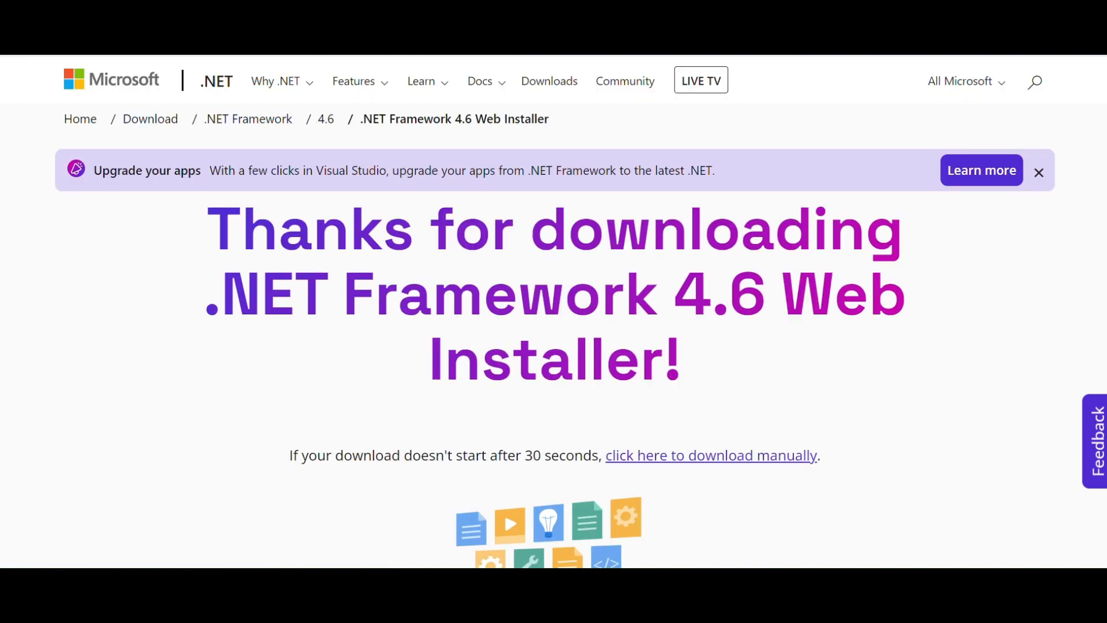
click(689, 461)
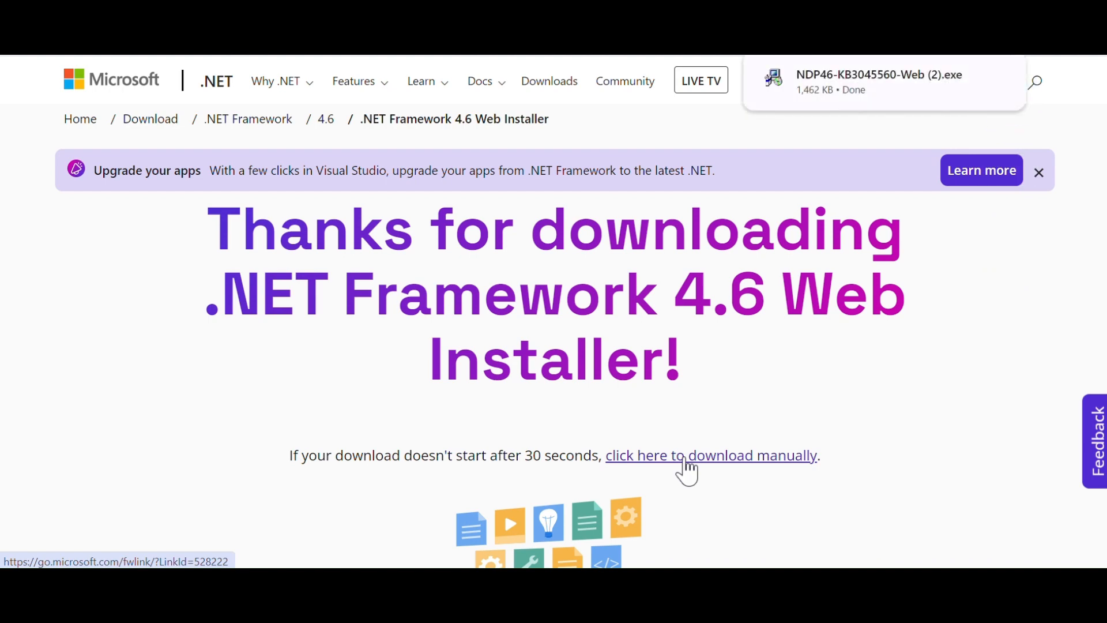
mouse_move(989, 109)
click(925, 92)
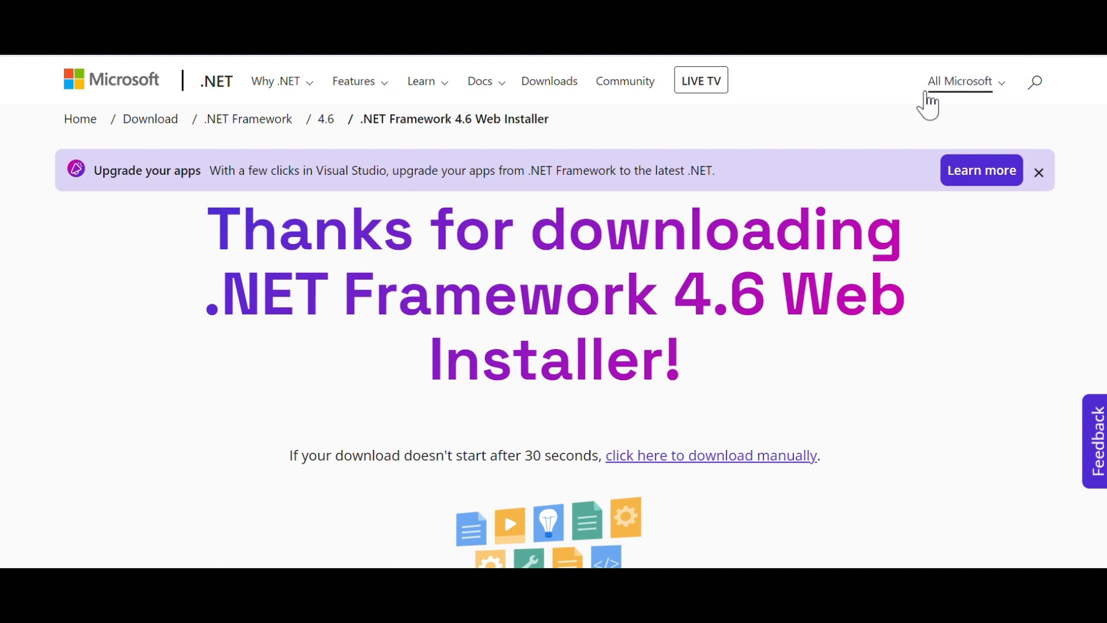
click(691, 153)
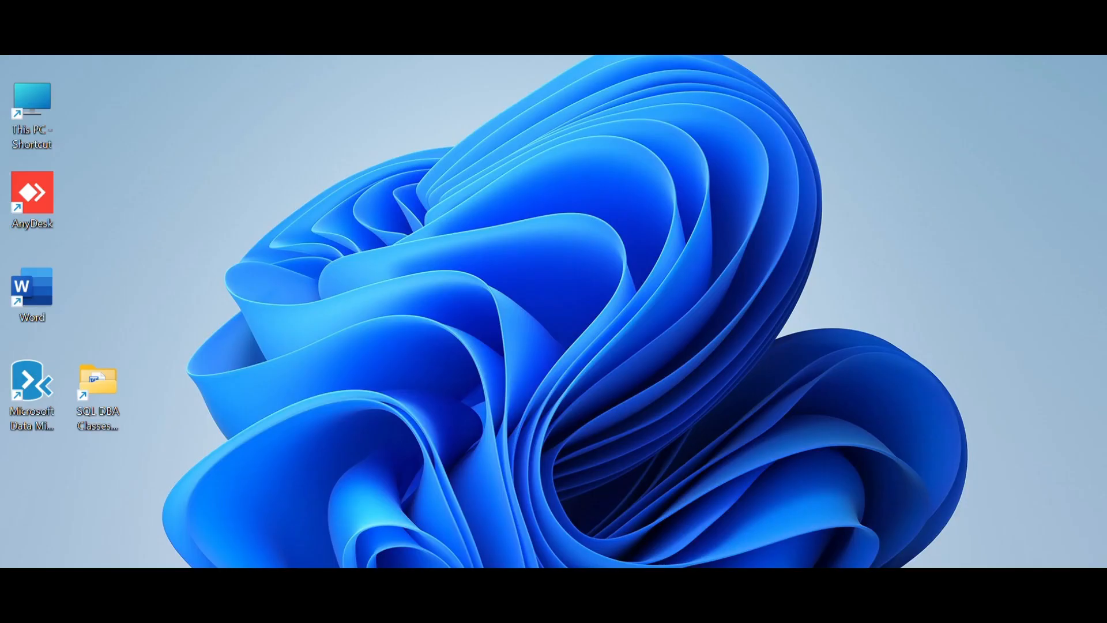
Run msiexec from the Run box to see the Windows Installer version, 5.0.22621.1.
key(super)
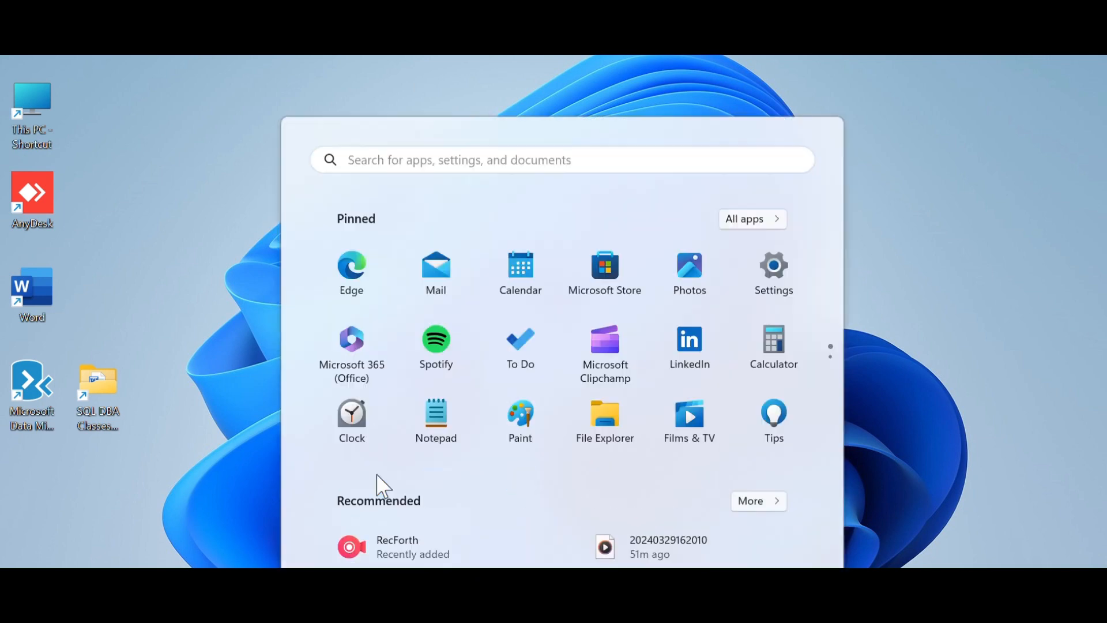
text(run)
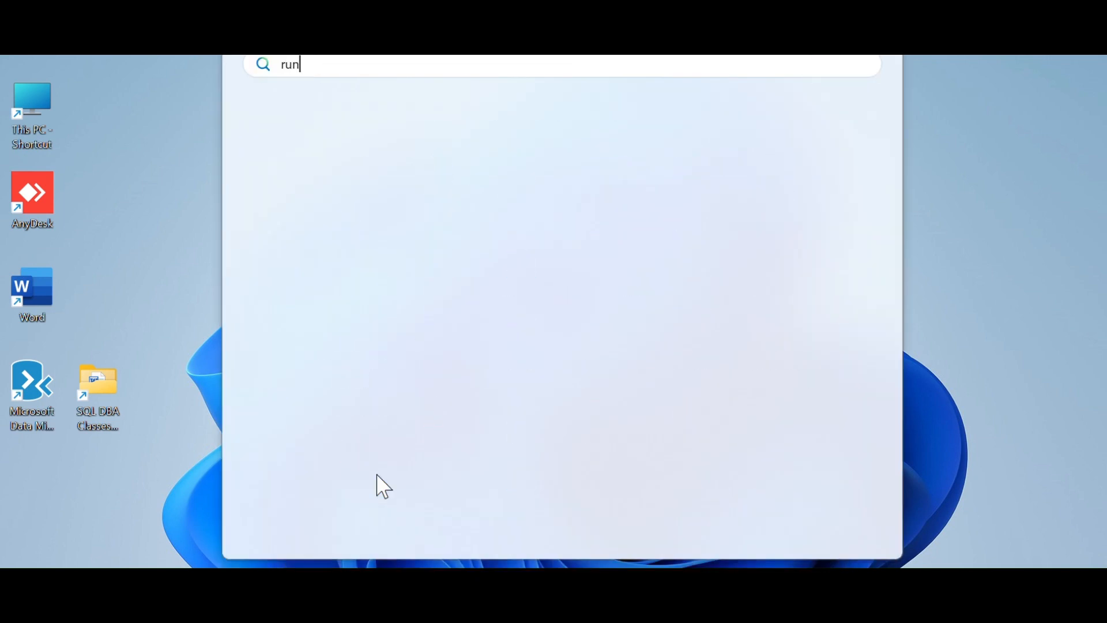
key(Return)
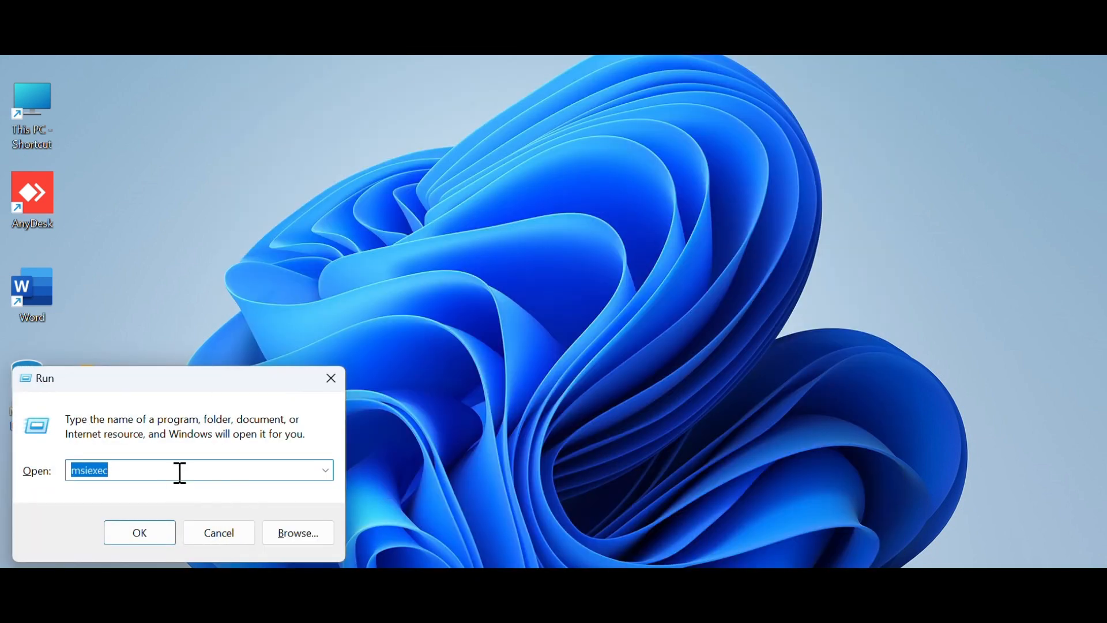
click(184, 466)
click(140, 533)
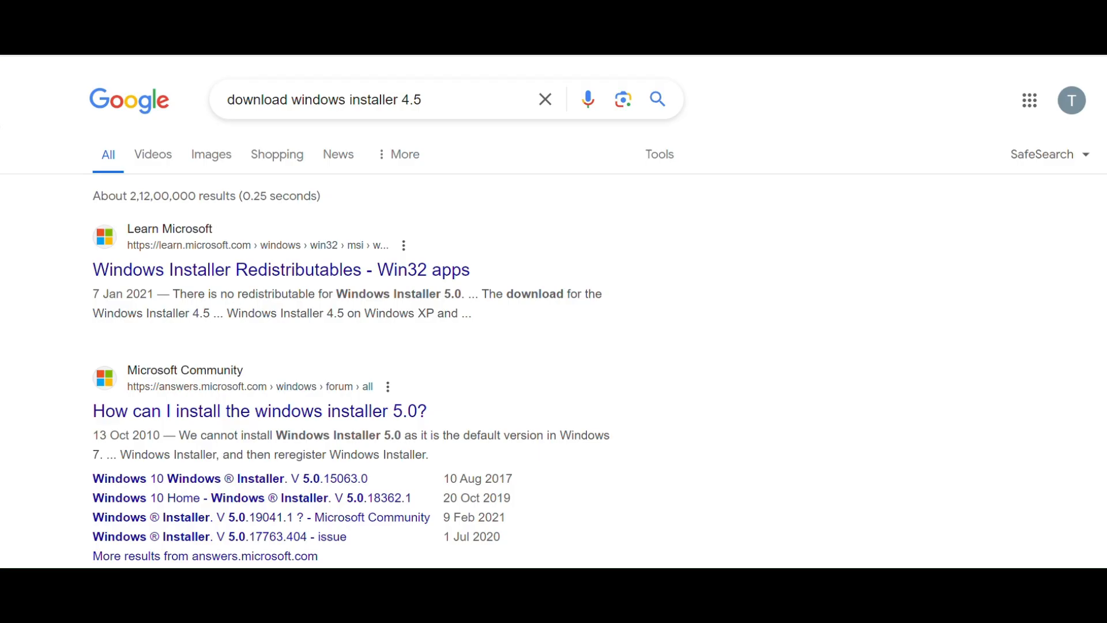
Download Windows Installer 4.5 (Windows6.0-KB942288-v2, 2.9 MB) from Softonic.
scroll(552, 338, down, 3)
scroll(552, 338, down, 2)
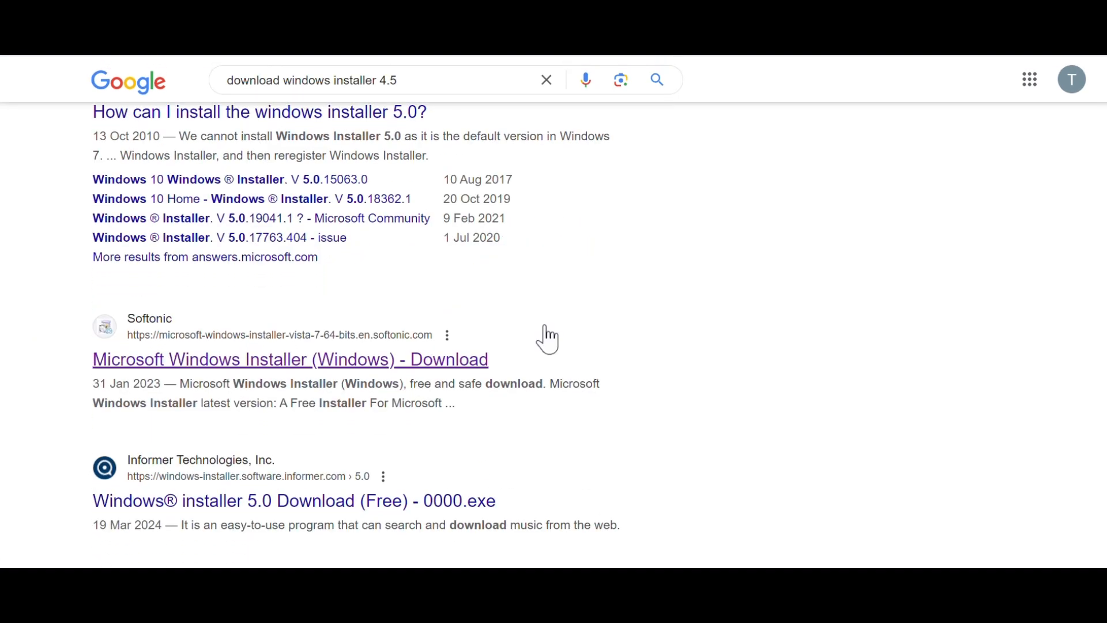
click(431, 381)
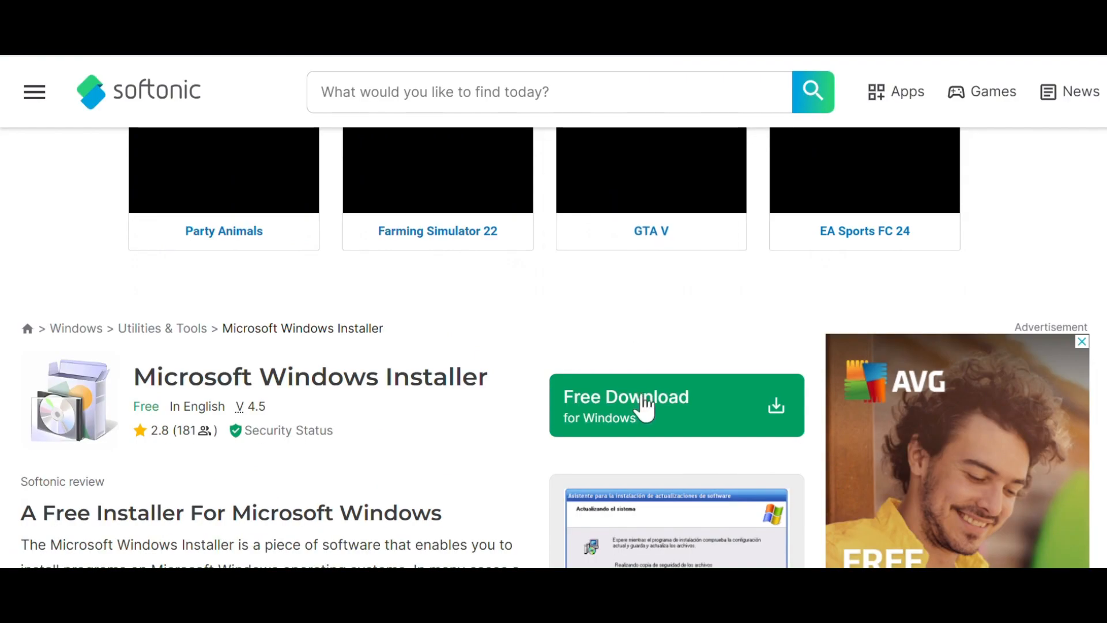
click(646, 408)
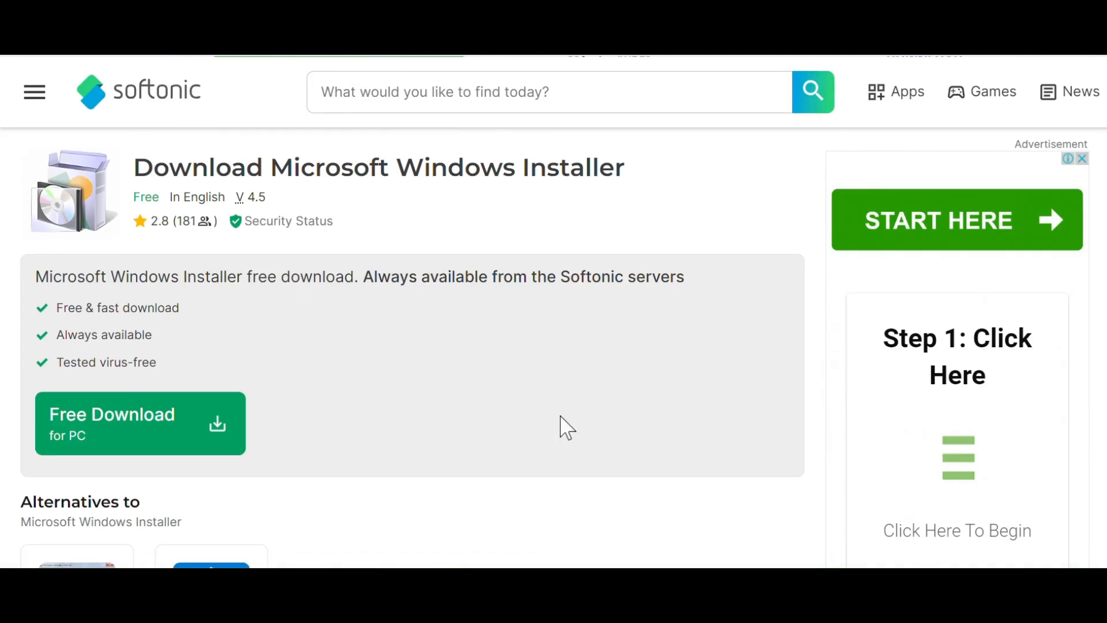
click(144, 427)
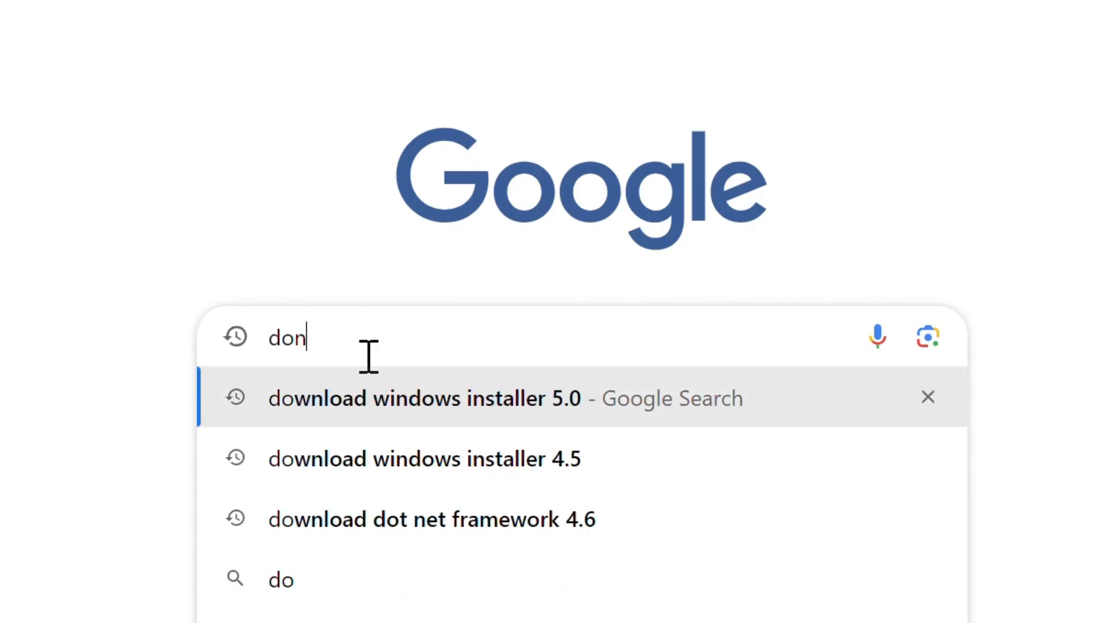
Download the SQL2022-SSEI-Dev.exe Developer installer (4.1 MB) and show it in Downloads.
text(load sql )
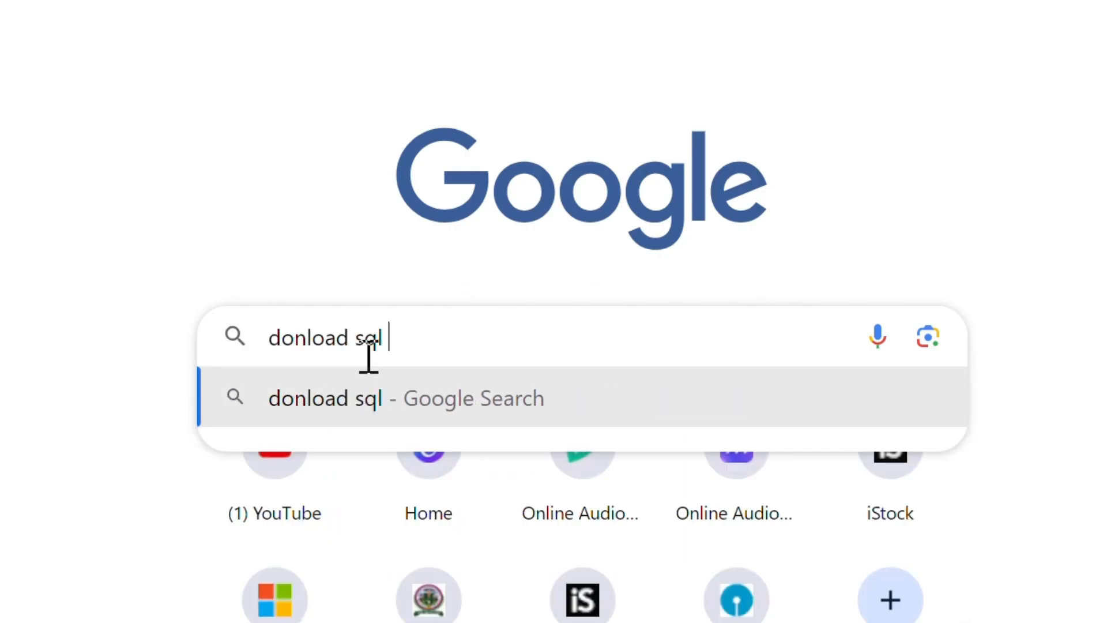
text(server )
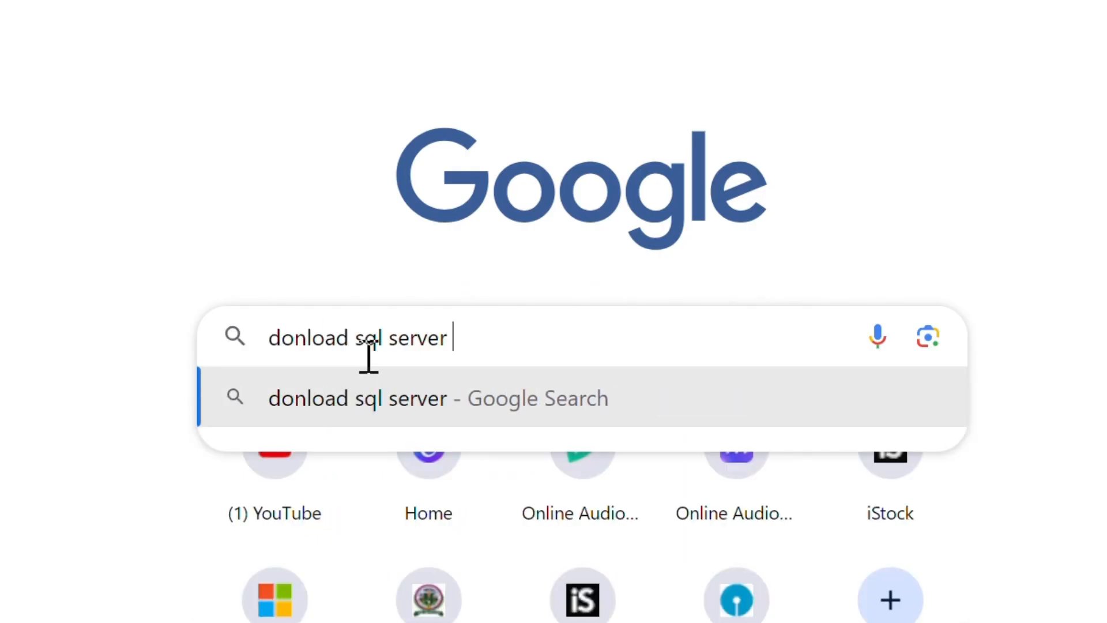
text(lates)
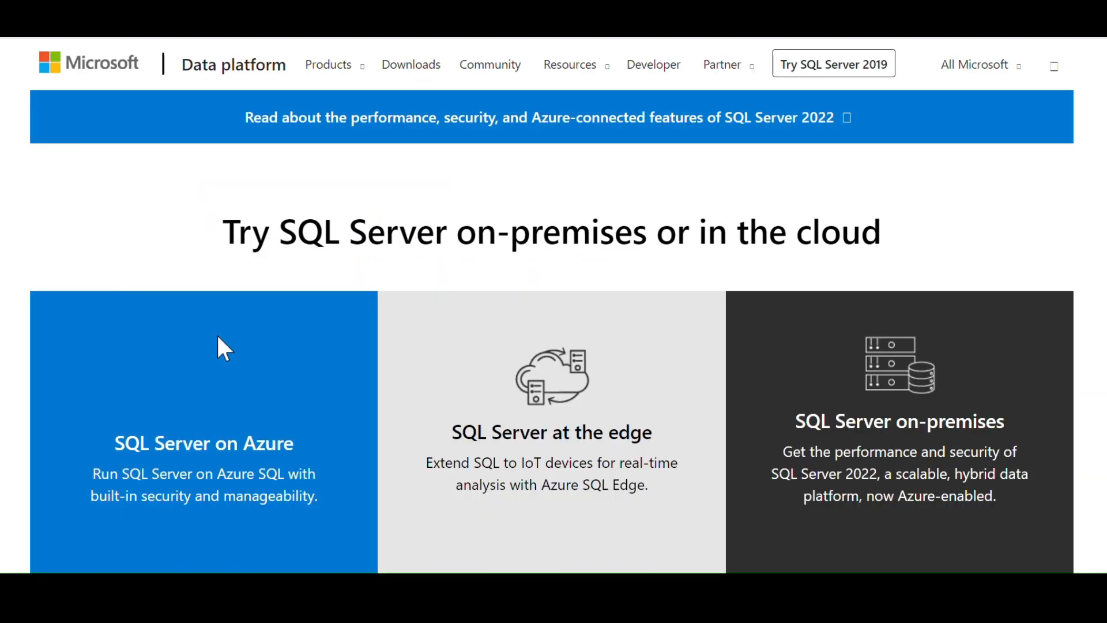
scroll(218, 336, down, 6)
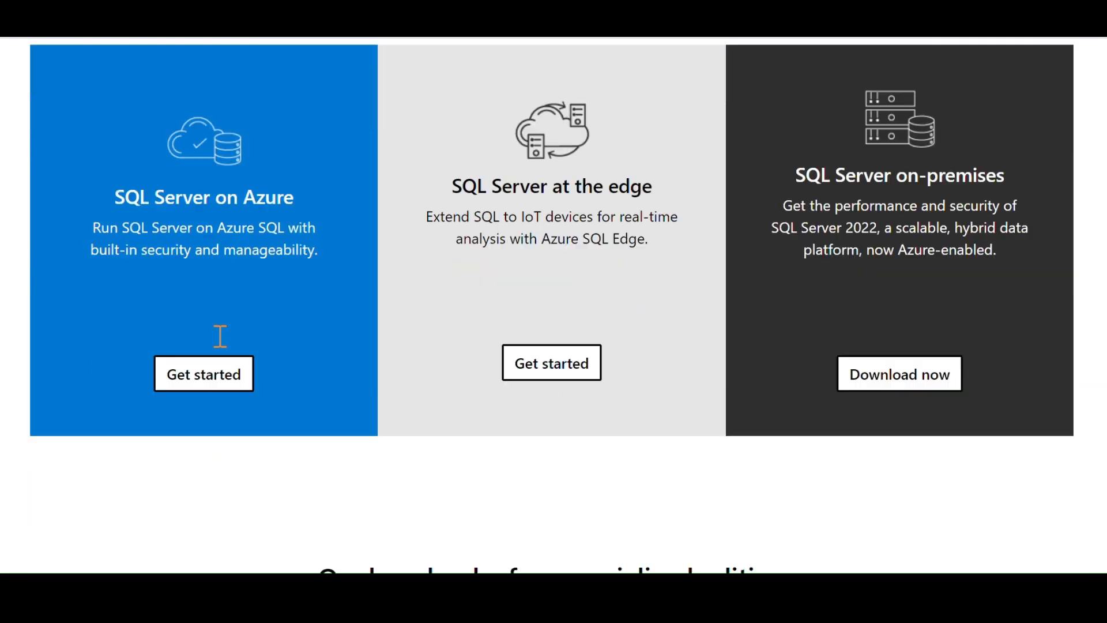
scroll(222, 349, down, 7)
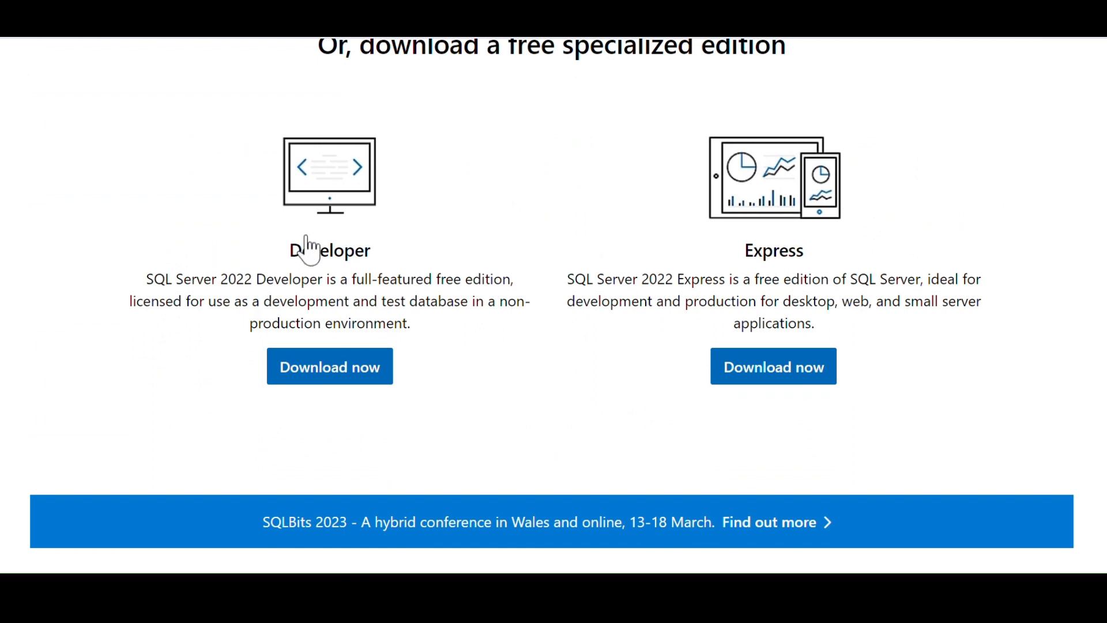
click(315, 374)
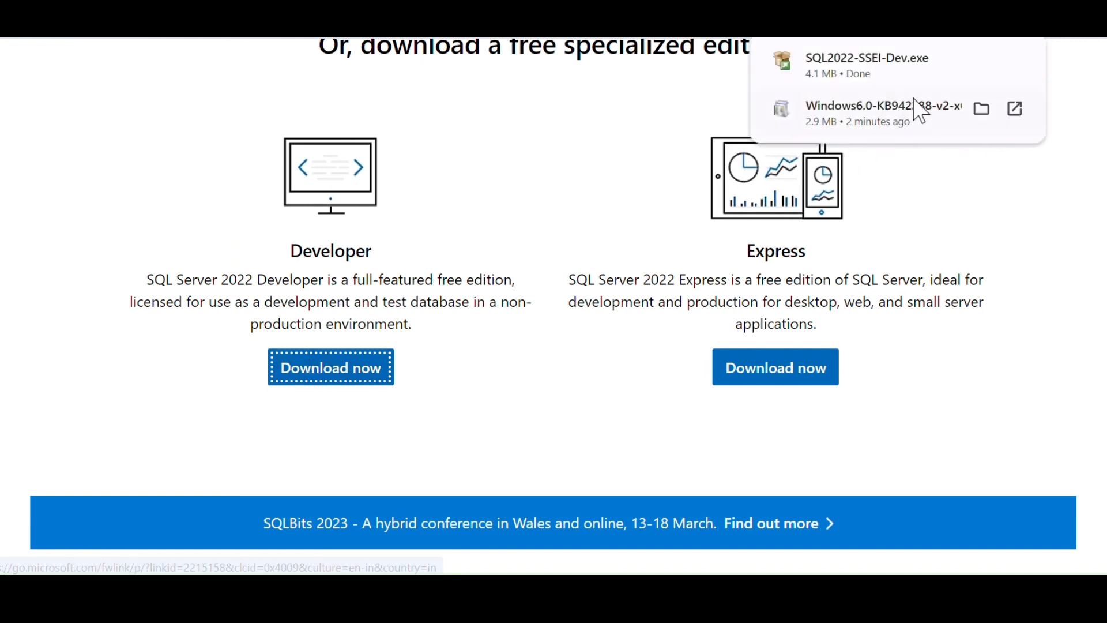
right_click(900, 77)
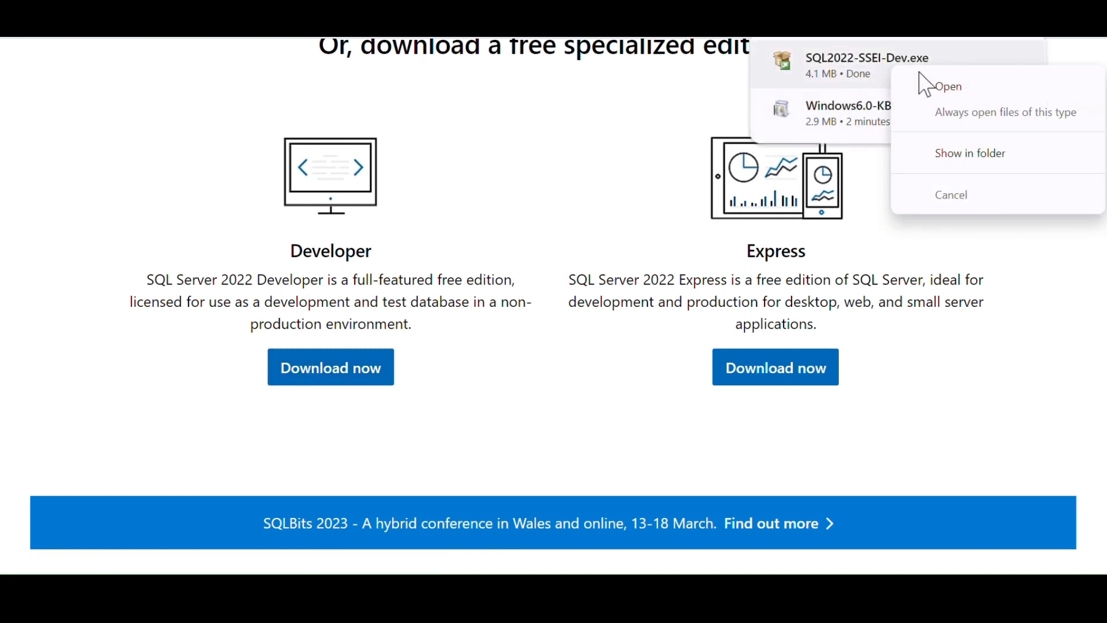
click(923, 151)
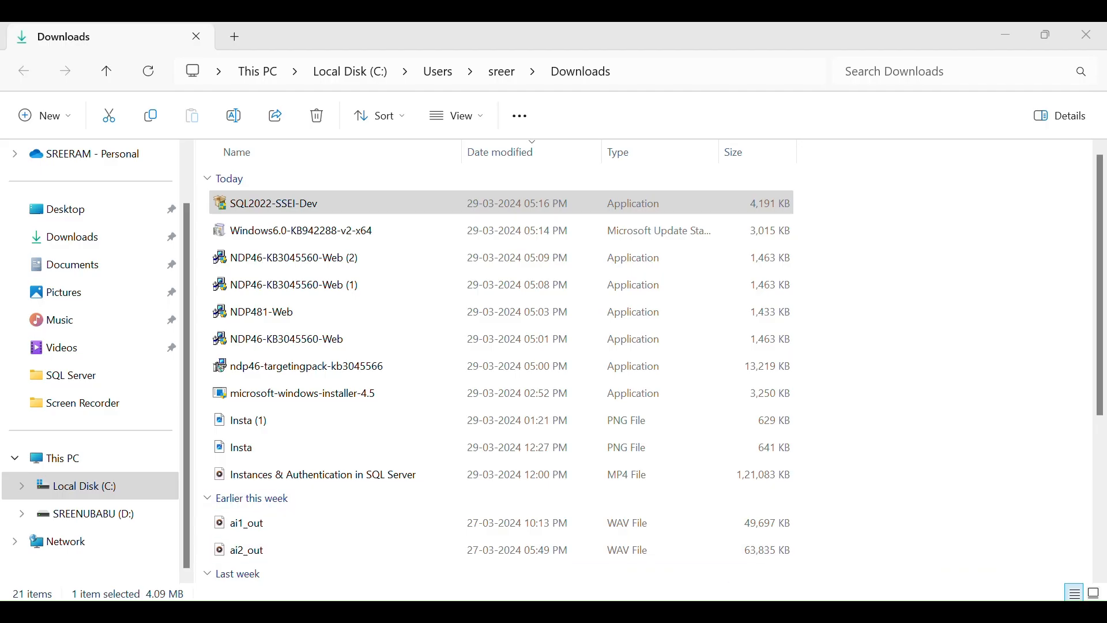
Run a Basic Developer install with accepted license terms to the default location, then go to SSMS.
key(Return)
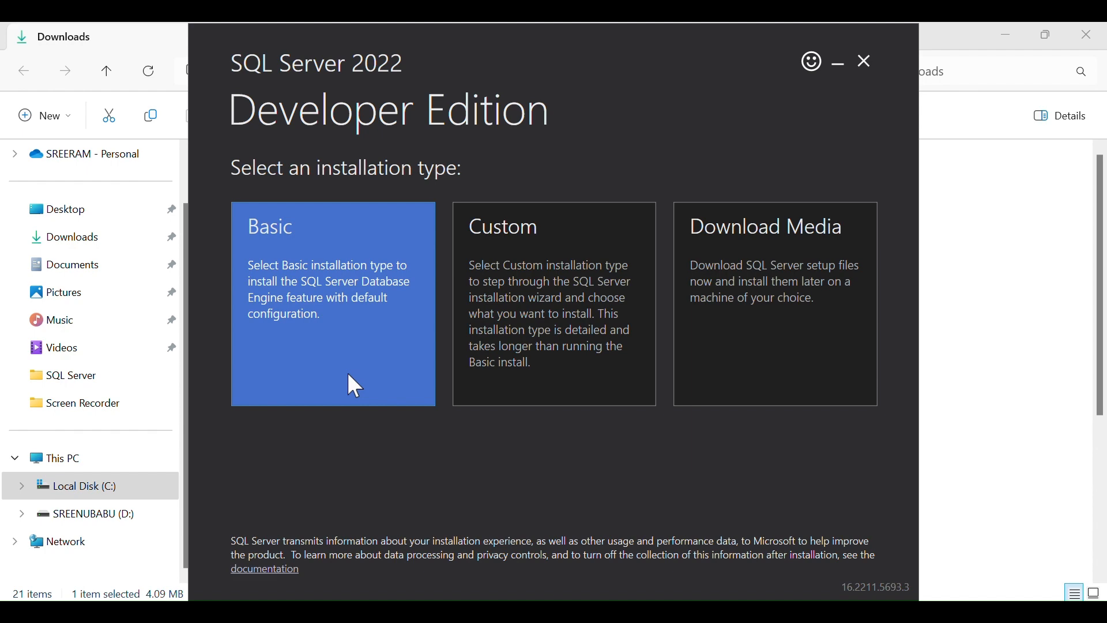
click(348, 373)
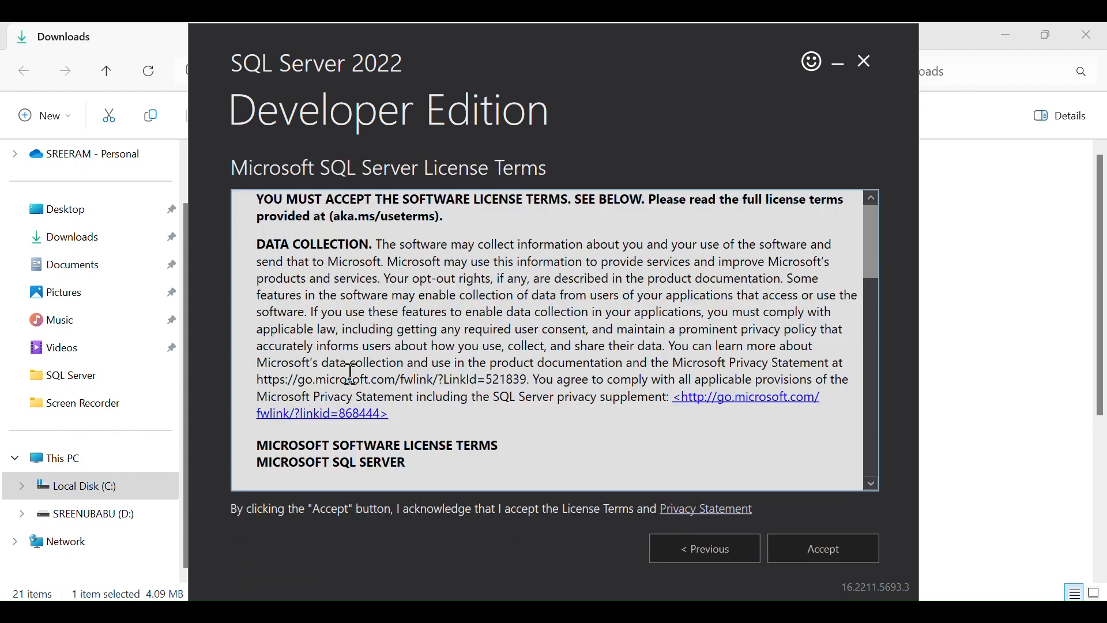
click(801, 554)
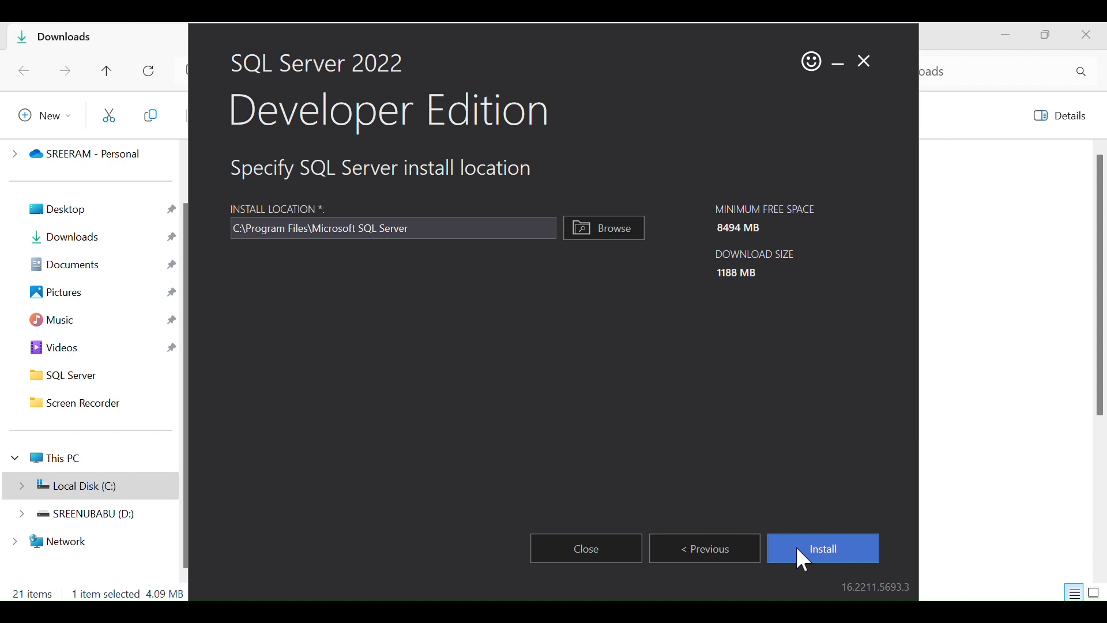
click(798, 547)
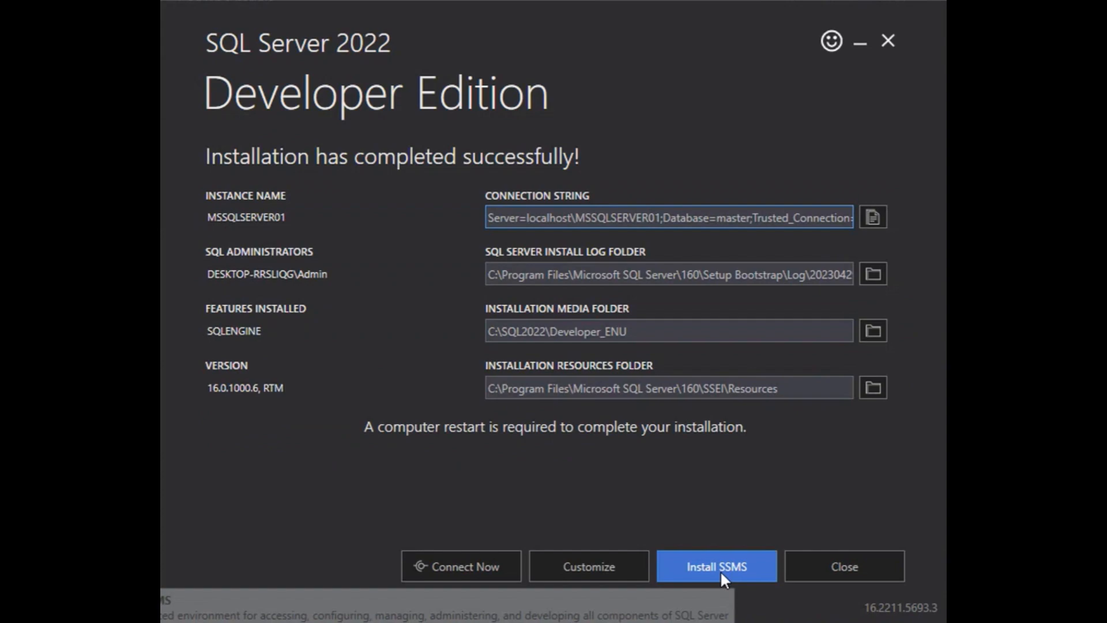
click(721, 569)
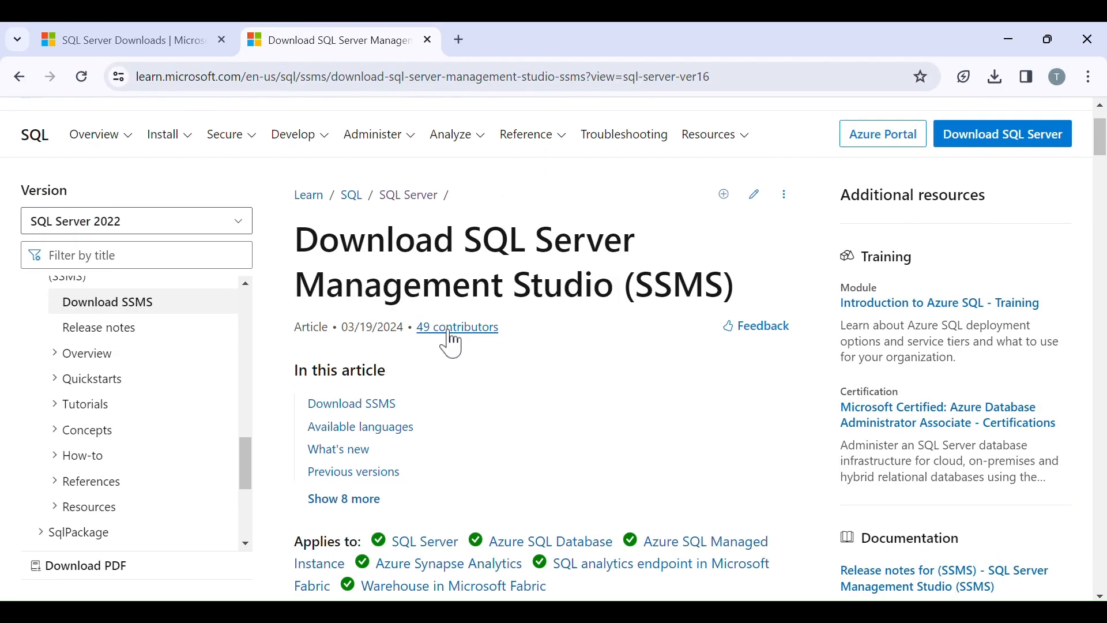
Start the SSMS 20.0 download from the article's Download SSMS section.
scroll(452, 341, down, 3)
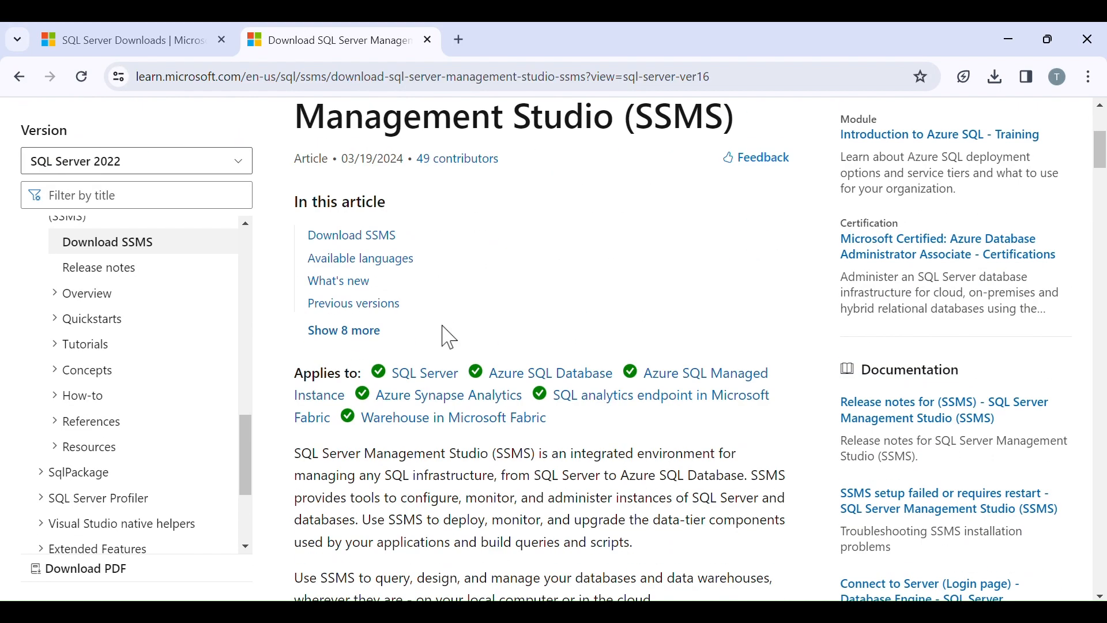
click(362, 236)
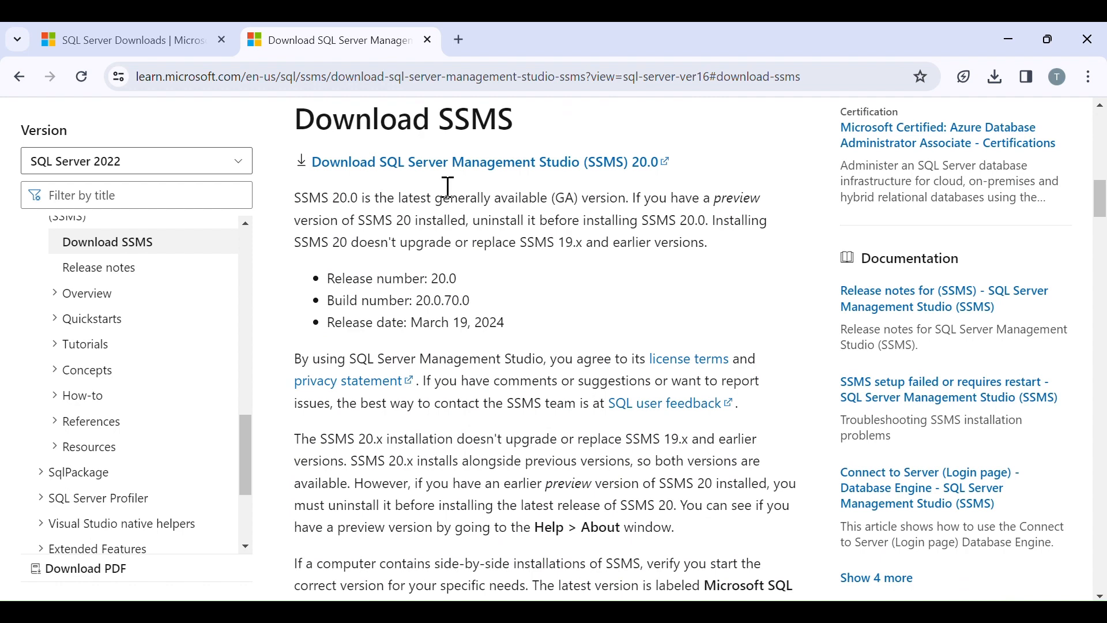
click(516, 171)
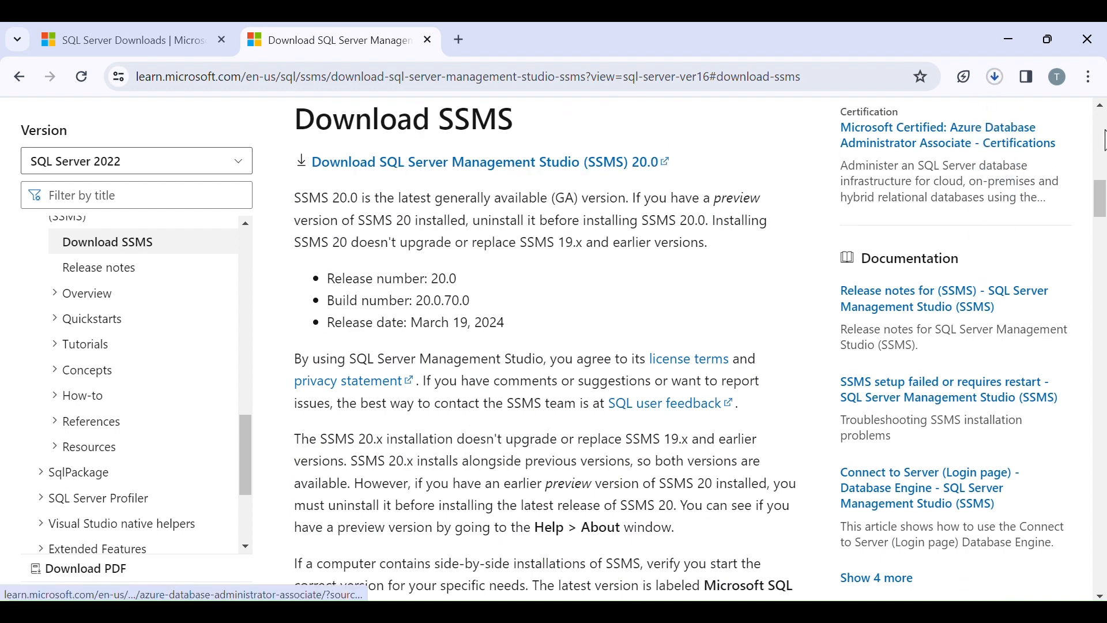
click(997, 79)
Reopen the SSMS download article from search results and restart the SSMS-Setup-ENU.exe download.
key(alt+Left)
click(404, 138)
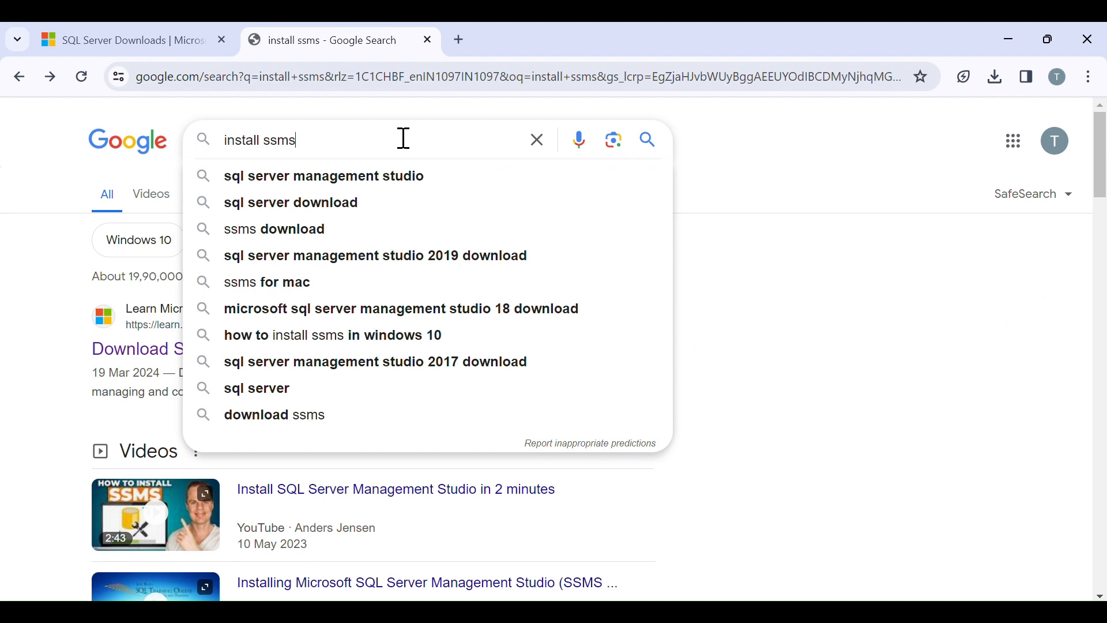
click(814, 261)
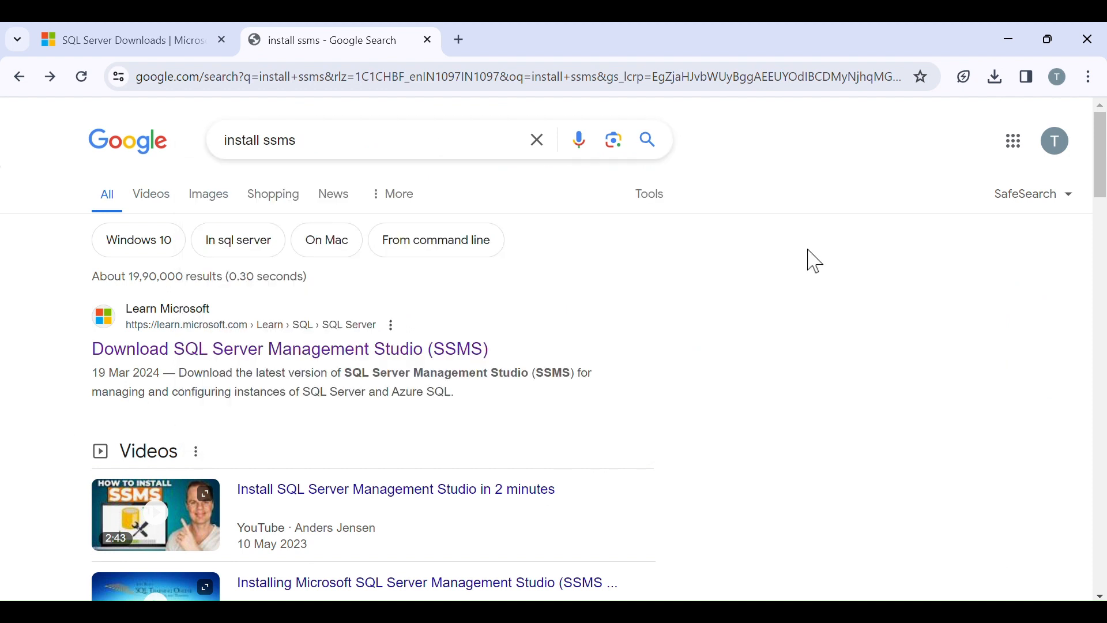
click(451, 343)
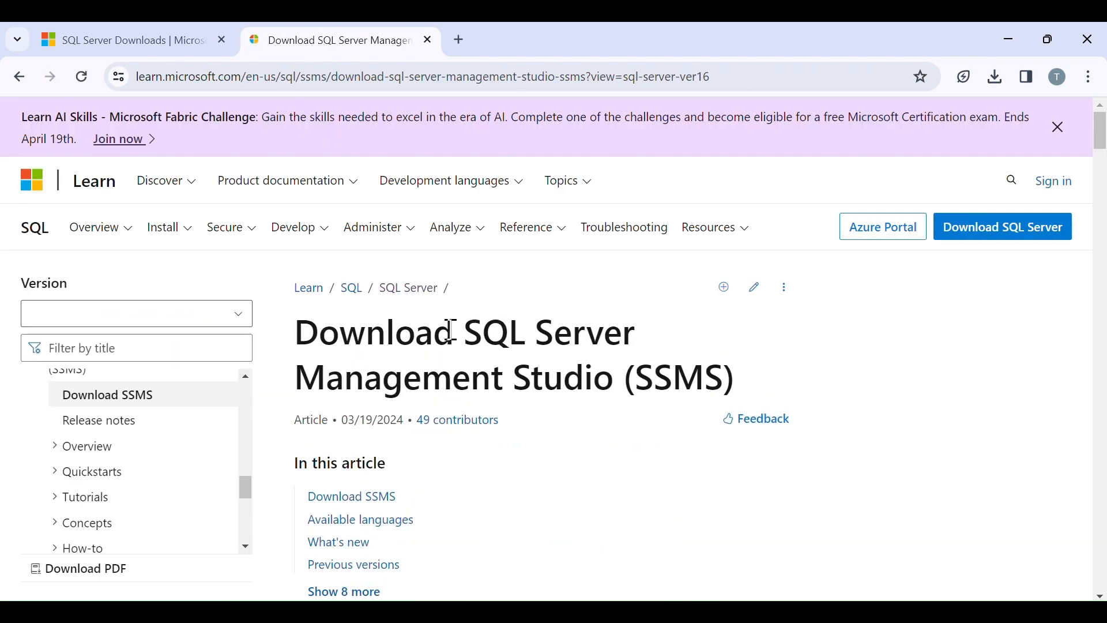
scroll(451, 337, down, 5)
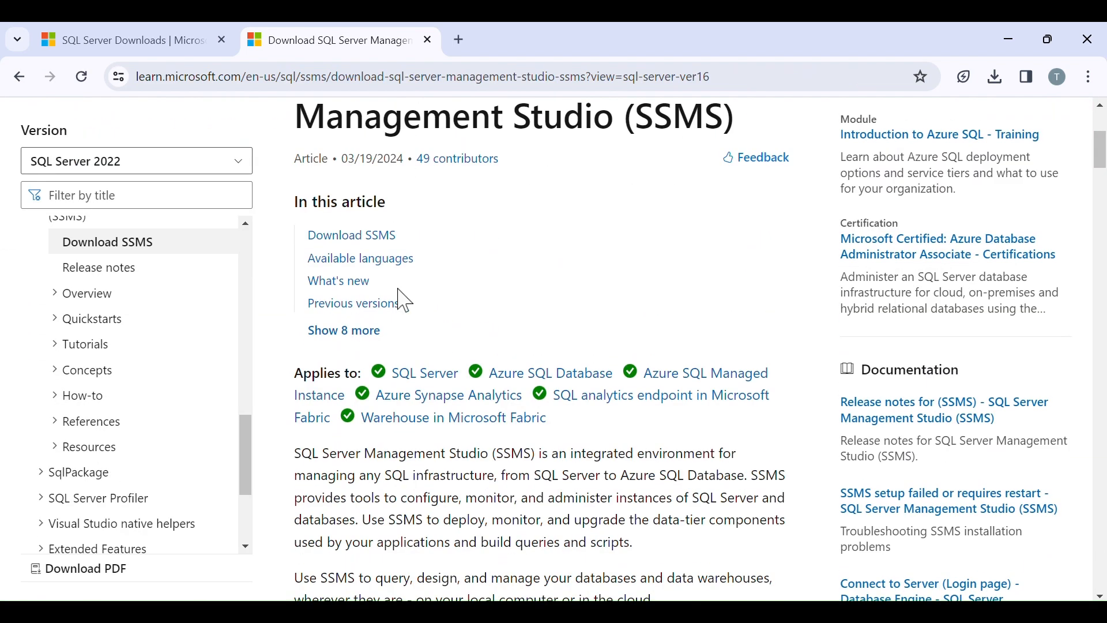
click(376, 237)
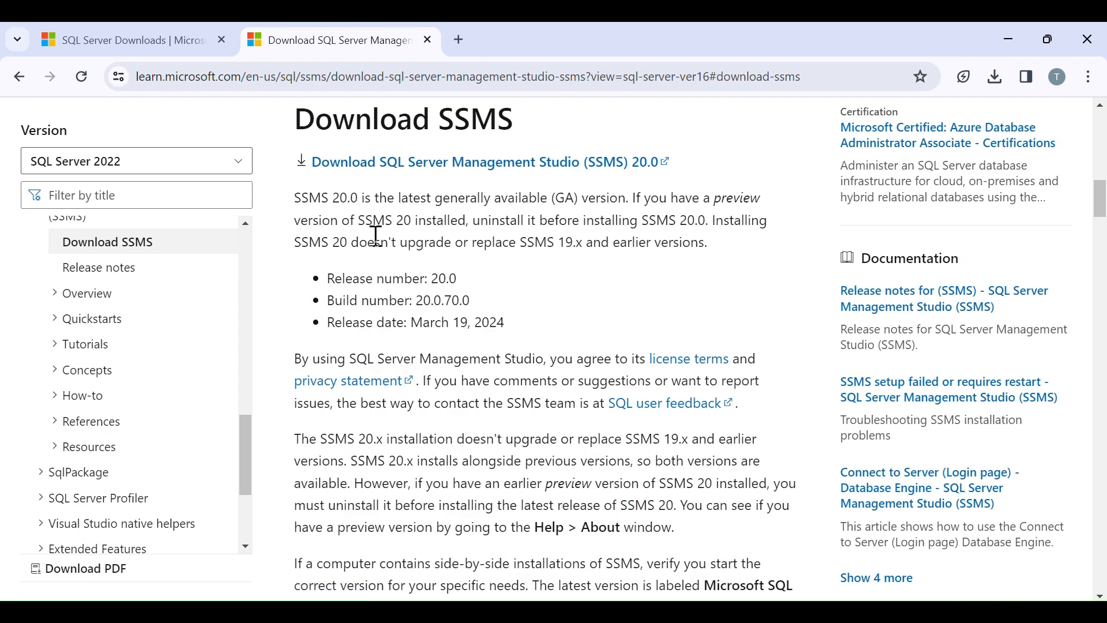
click(517, 178)
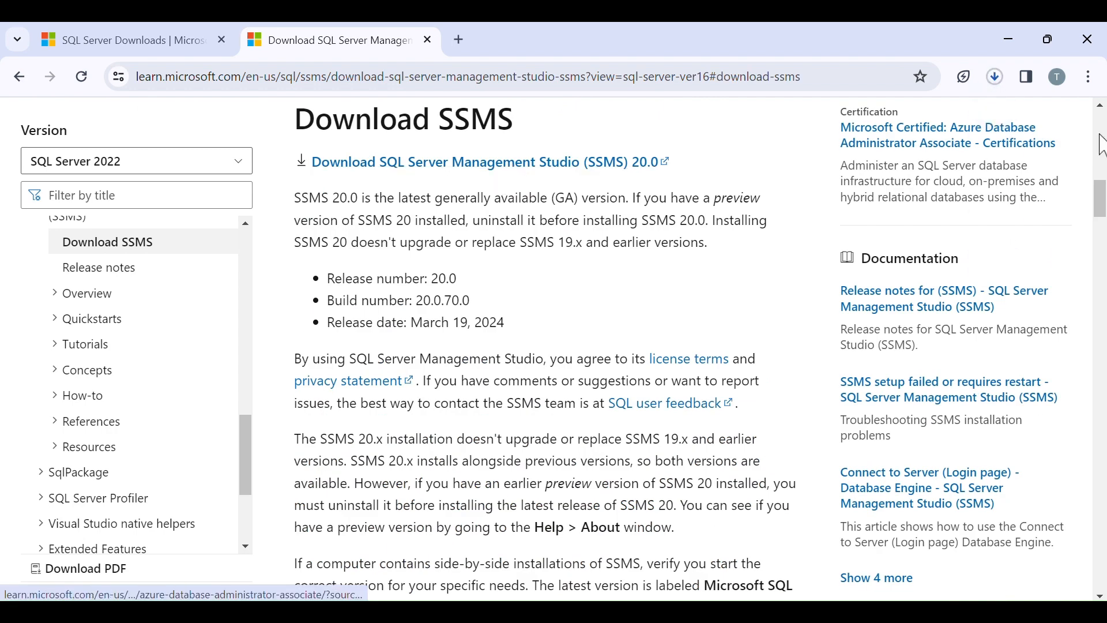
click(995, 77)
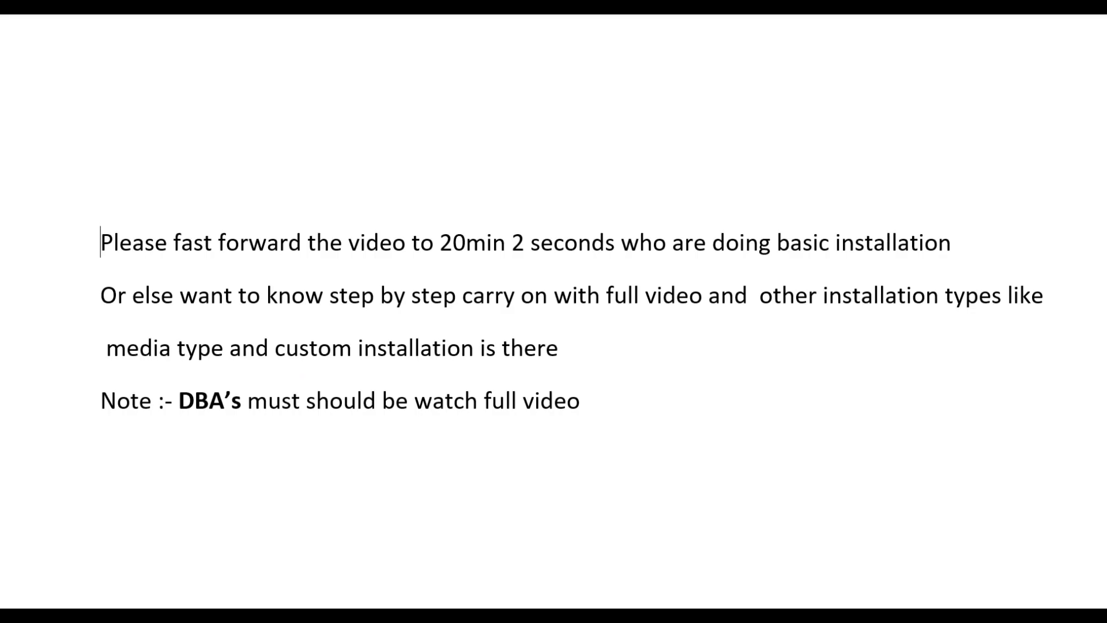
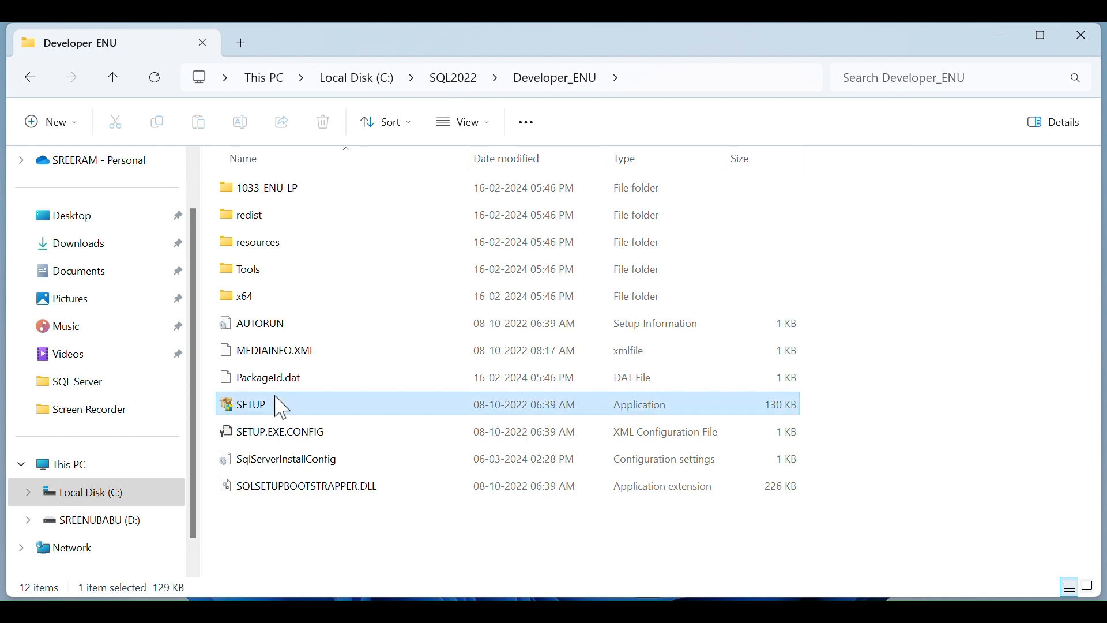
Launch SETUP from File Explorer with administrator rights.
right_click(281, 407)
click(362, 291)
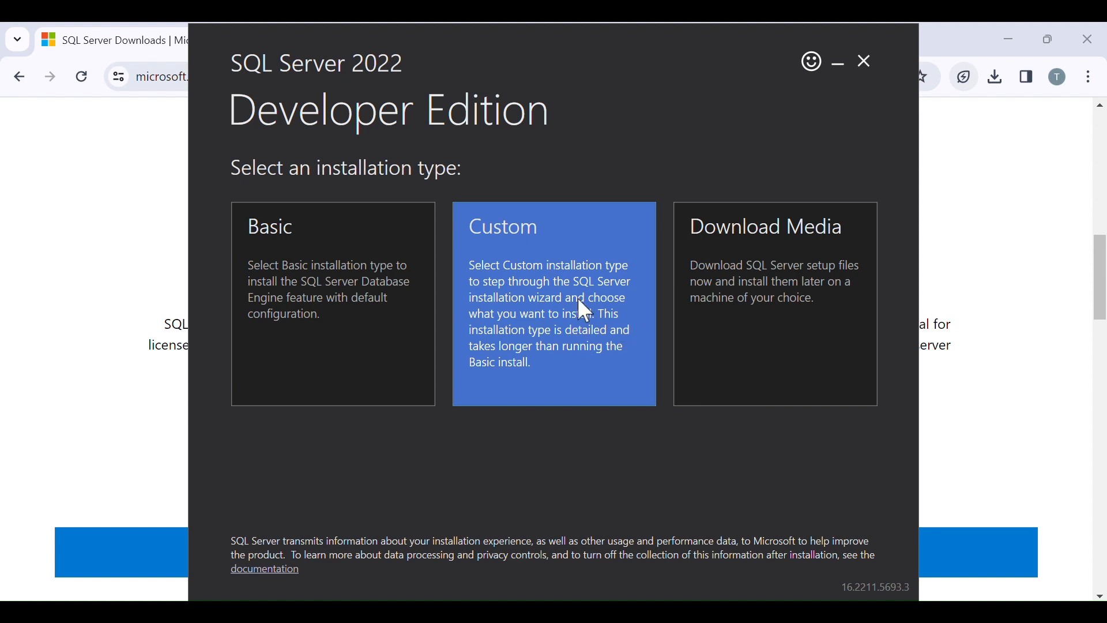
Choose a Custom install and download the package to C:\SQL2022.
click(579, 301)
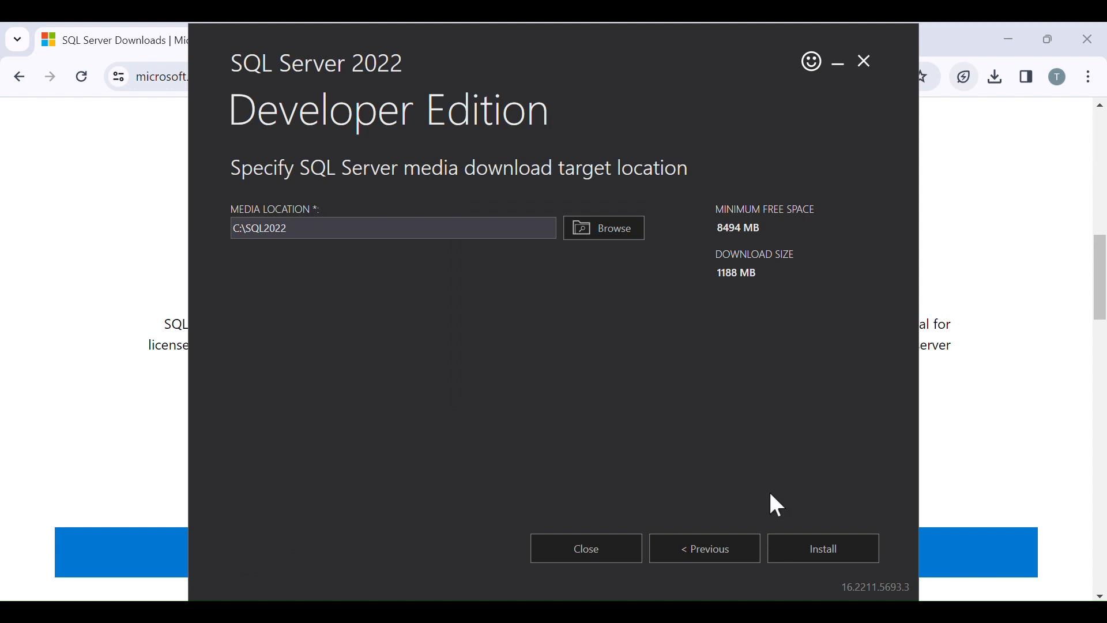
click(792, 539)
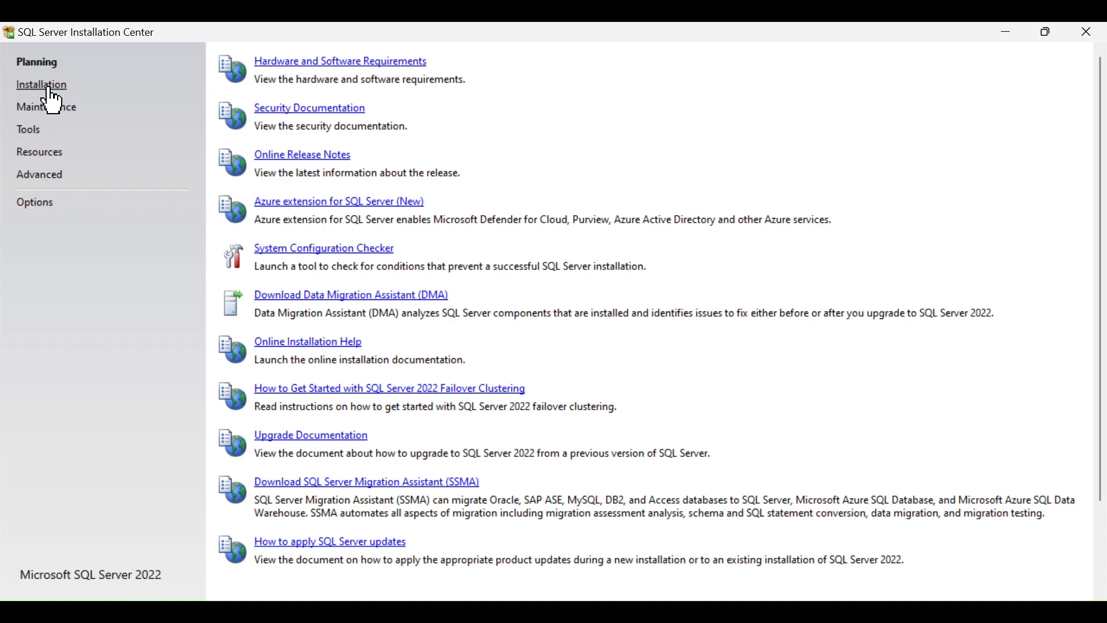
Start a new SQL Server standalone installation from the Installation page.
click(49, 88)
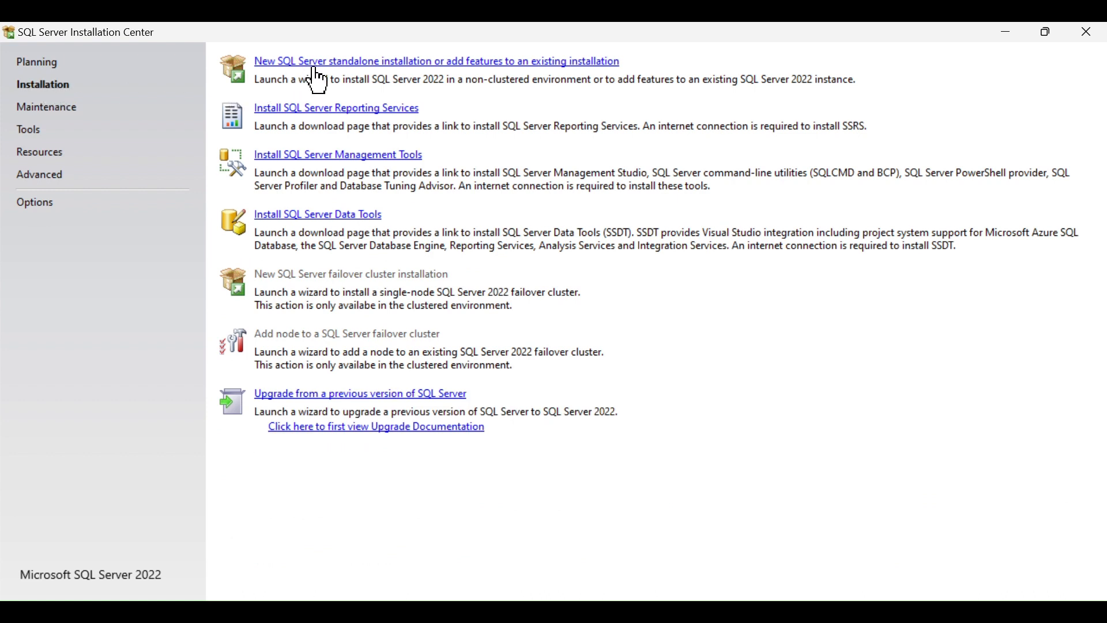
click(316, 67)
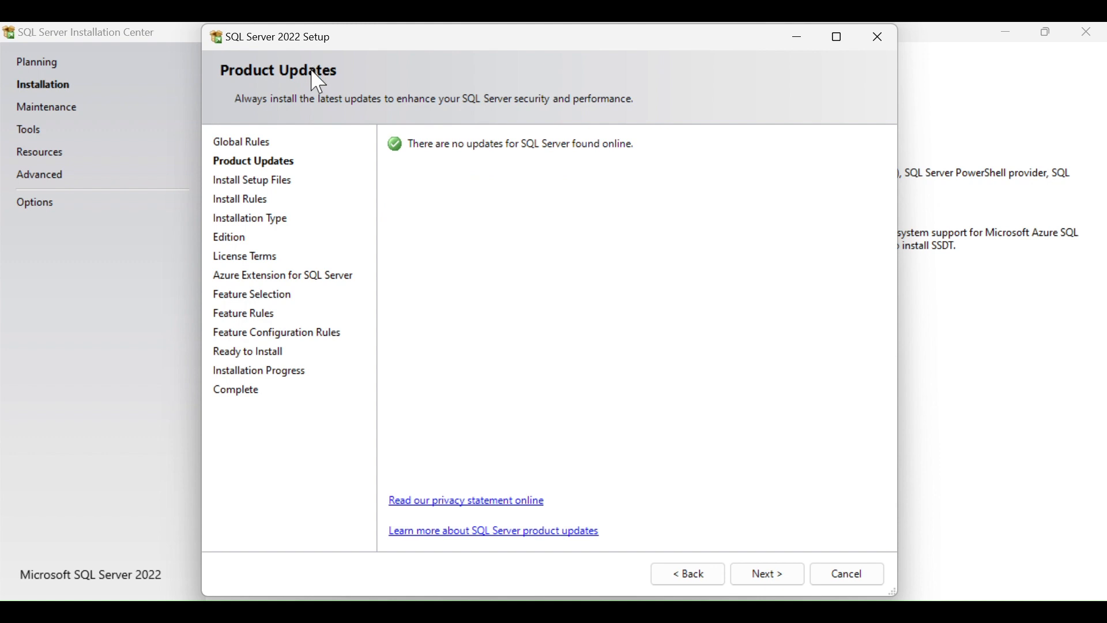
Continue past the Product Updates and Install Rules checks to Installation Type.
click(773, 575)
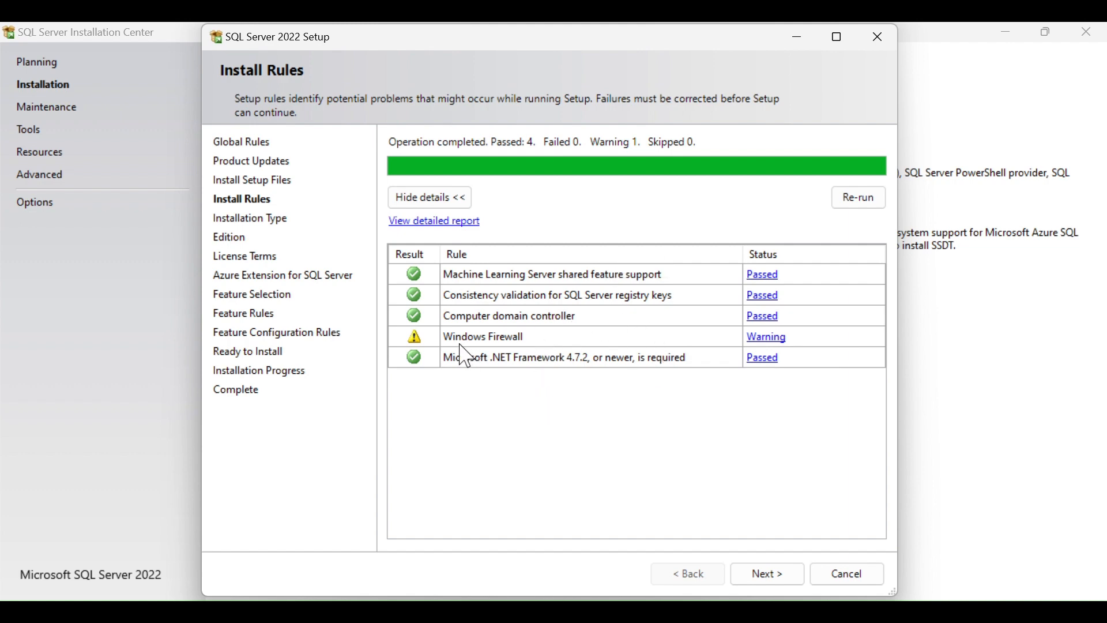
click(771, 575)
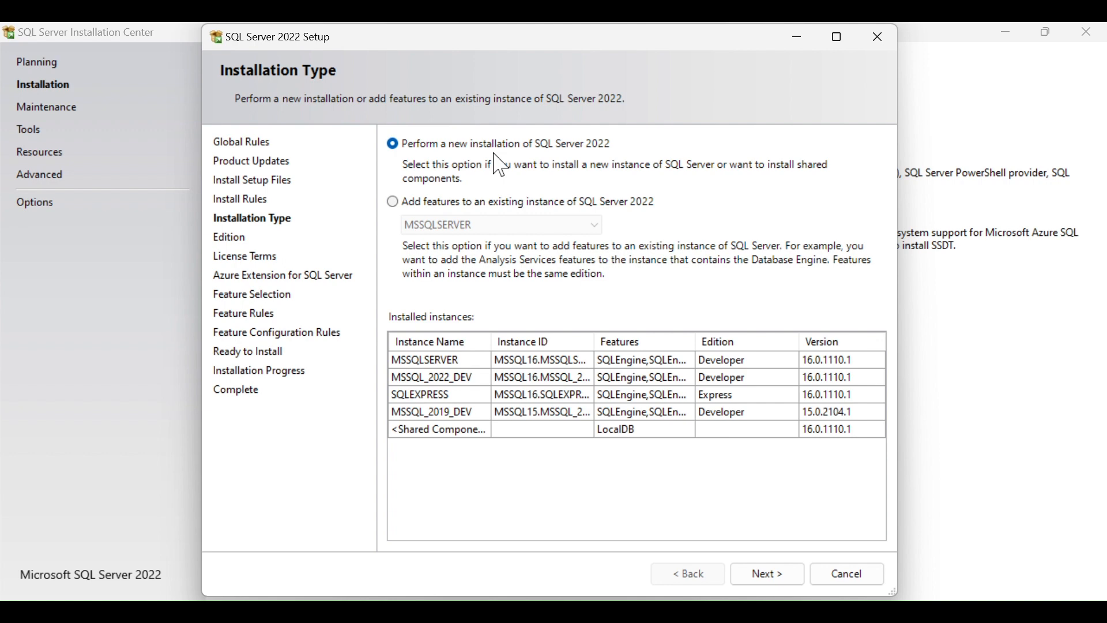
Inspect existing instances such as MSSQL_2022_DEV, then choose a new SQL Server 2022 installation.
click(401, 209)
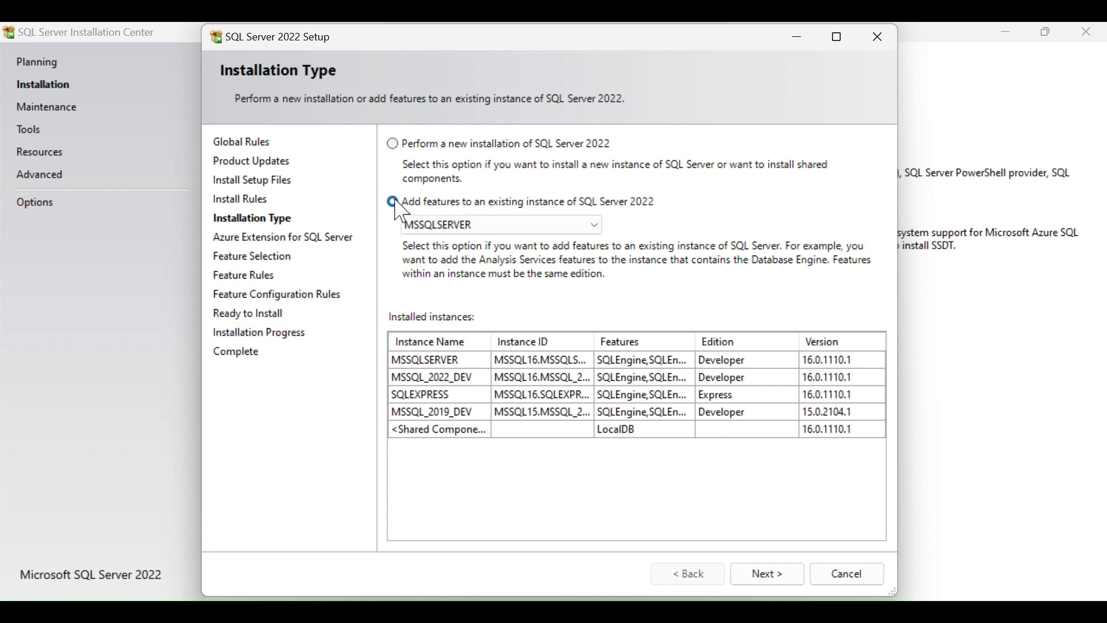
click(598, 226)
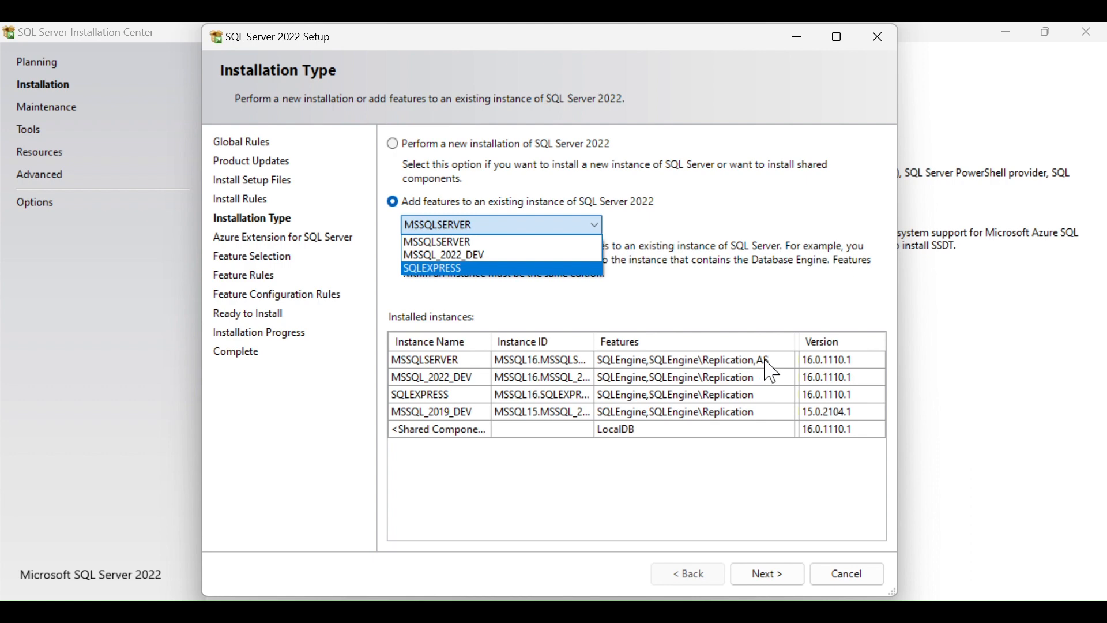
click(759, 395)
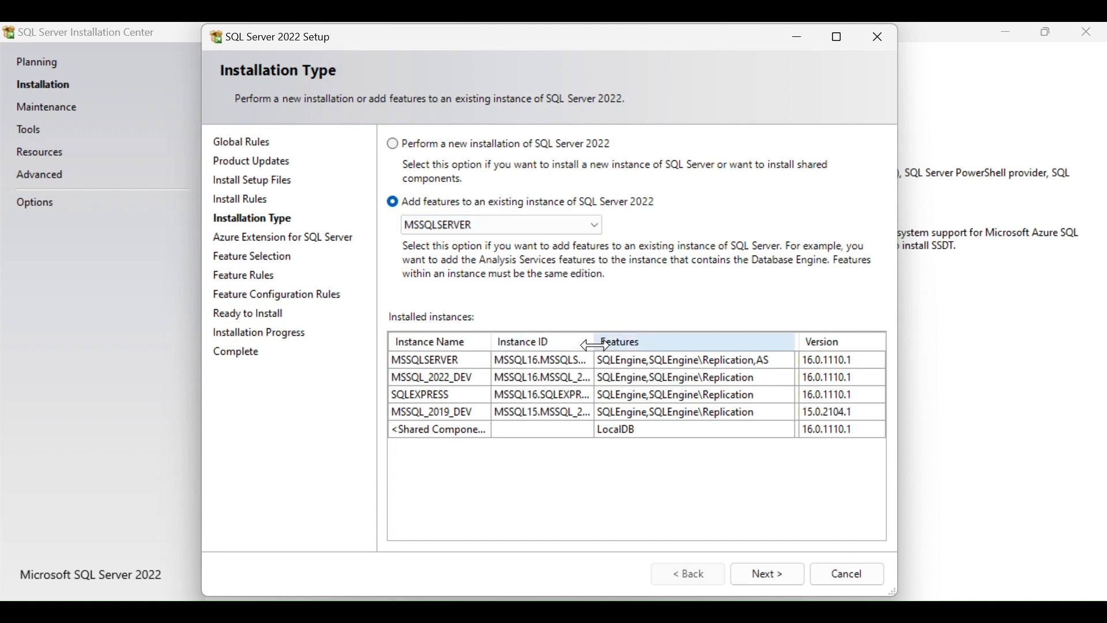
drag(594, 343, 633, 342)
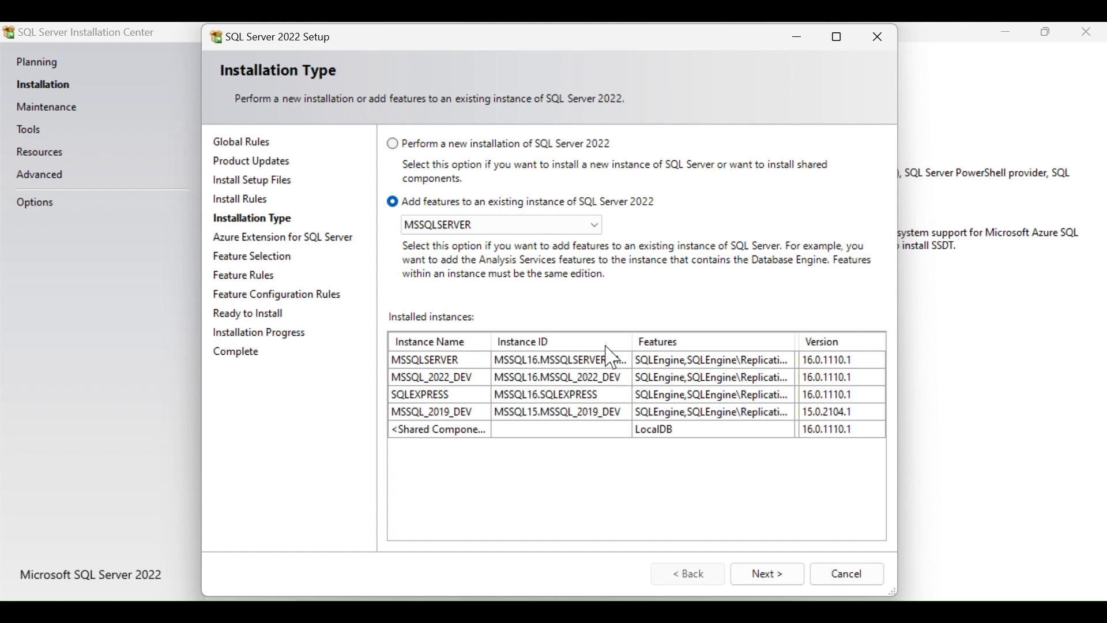
click(594, 225)
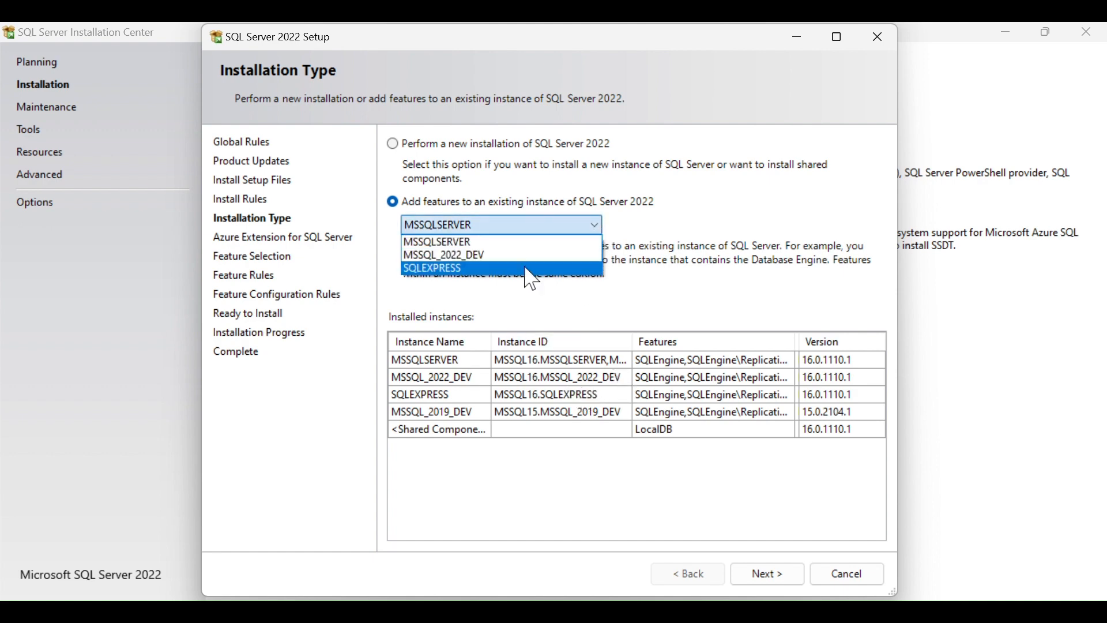
key(Up)
key(Return)
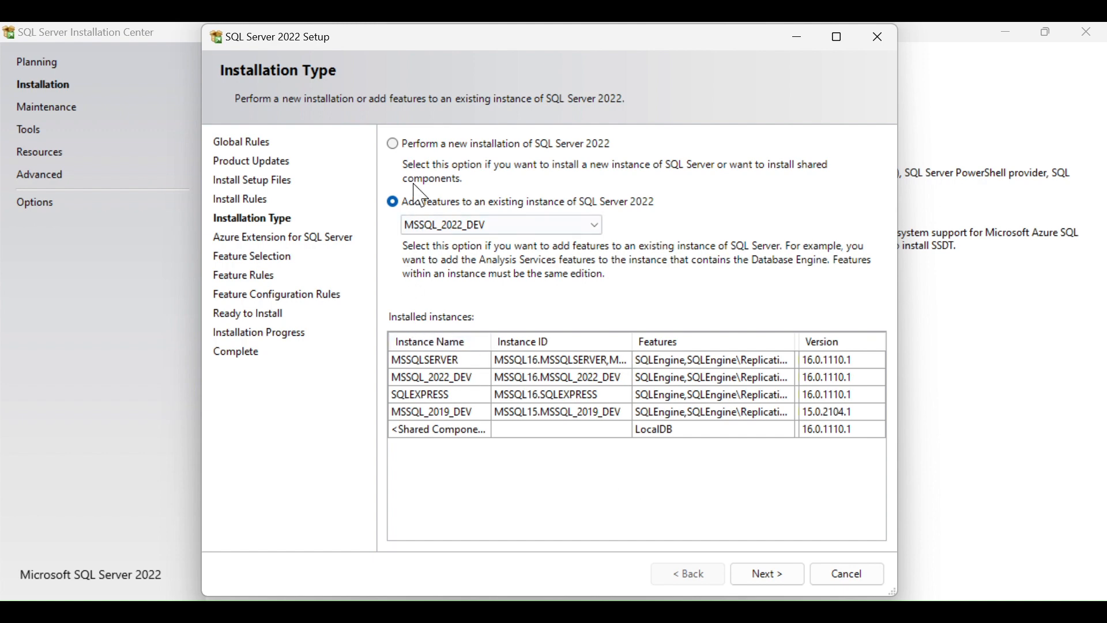
click(394, 144)
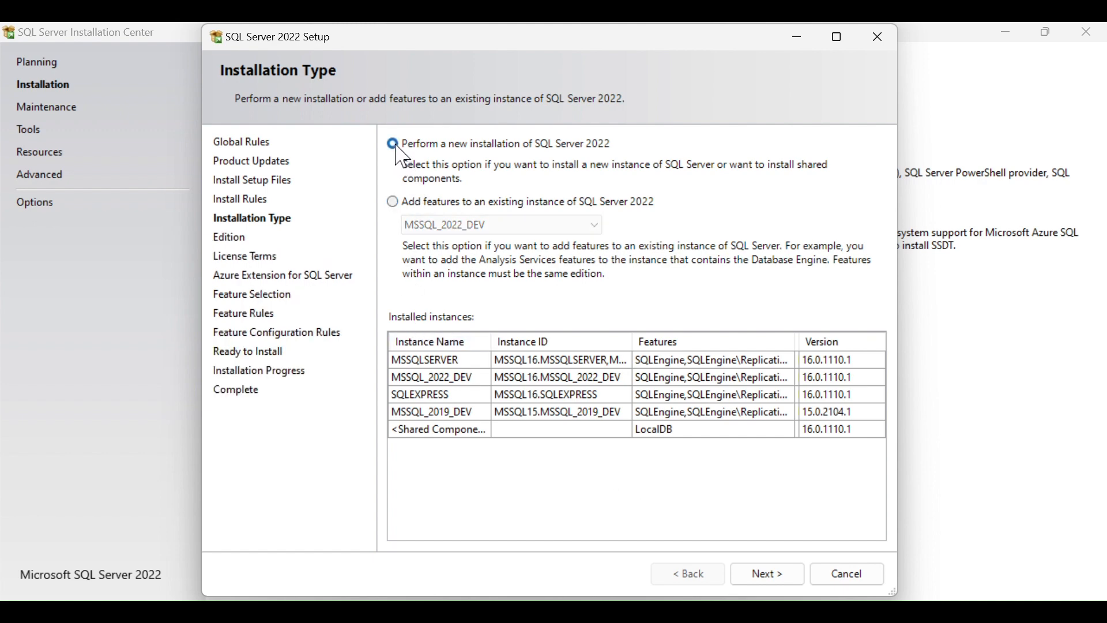
click(788, 579)
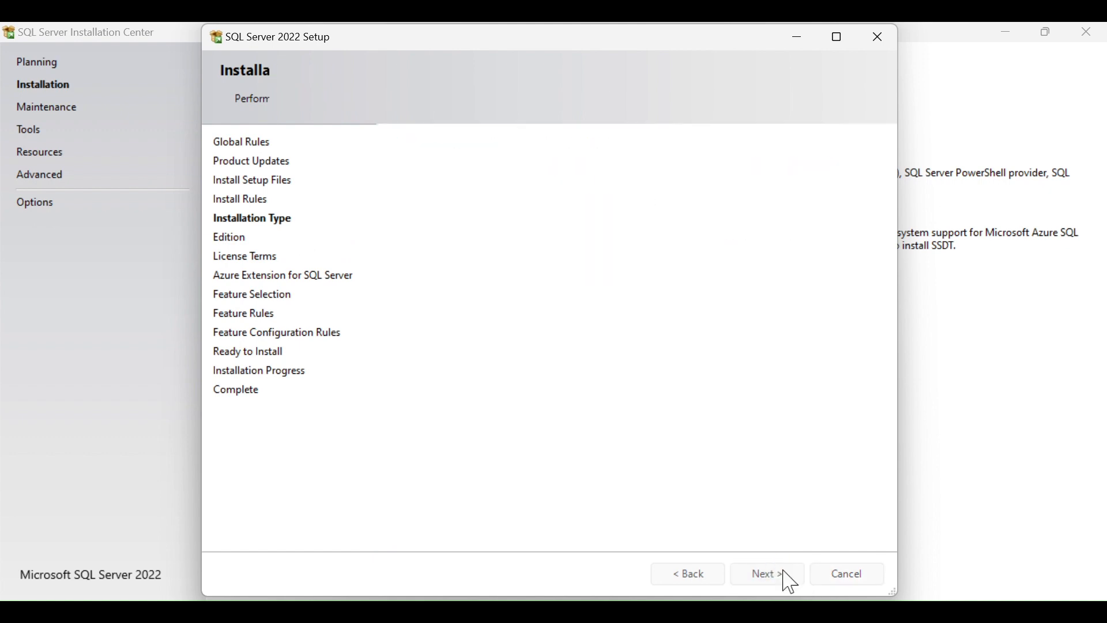
Keep Developer edition, accept the license terms and leave Azure Extension for SQL Server unticked.
click(695, 285)
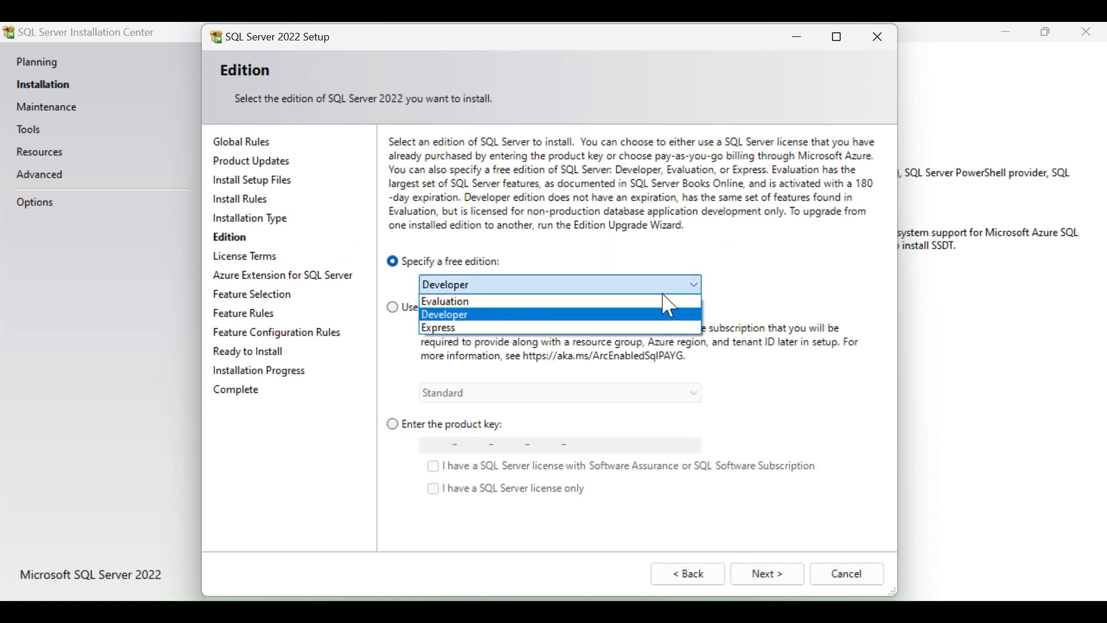
click(606, 317)
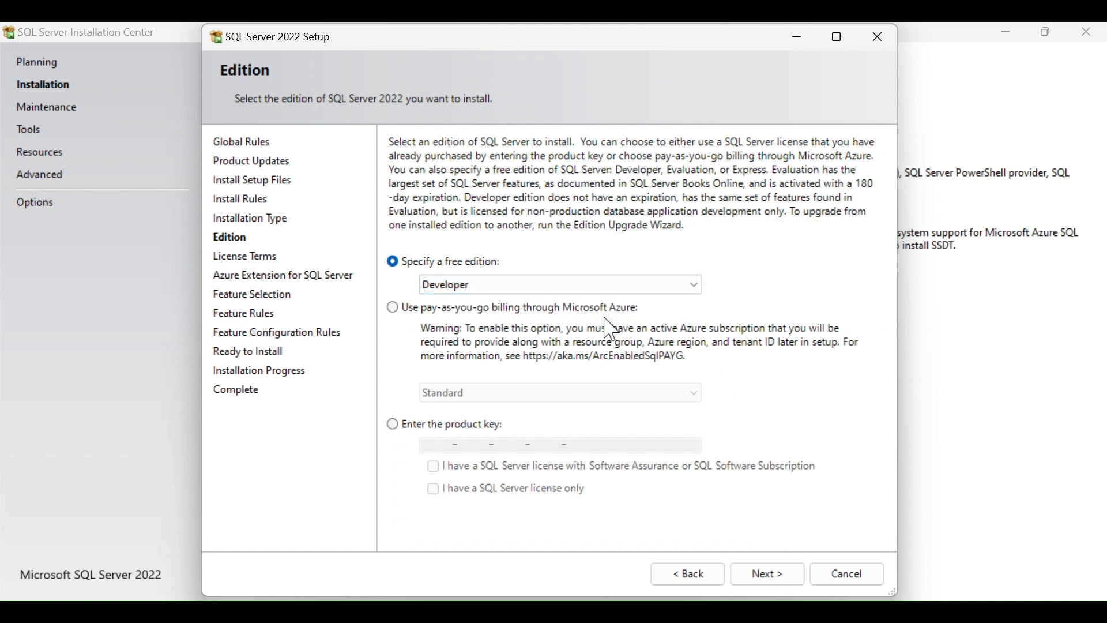
click(768, 573)
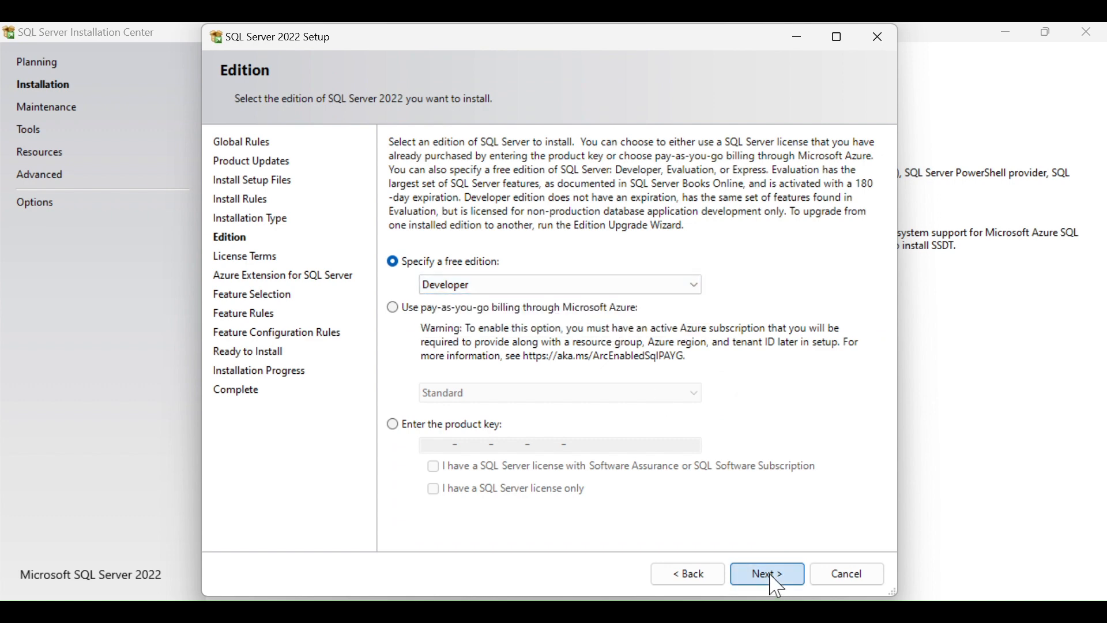
click(393, 446)
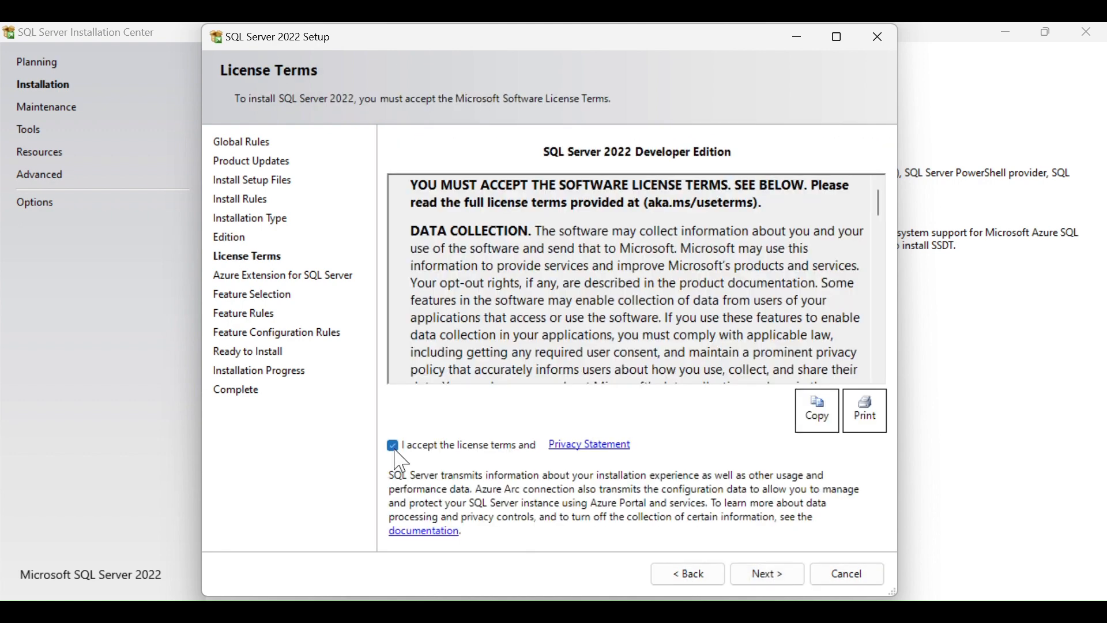
click(771, 575)
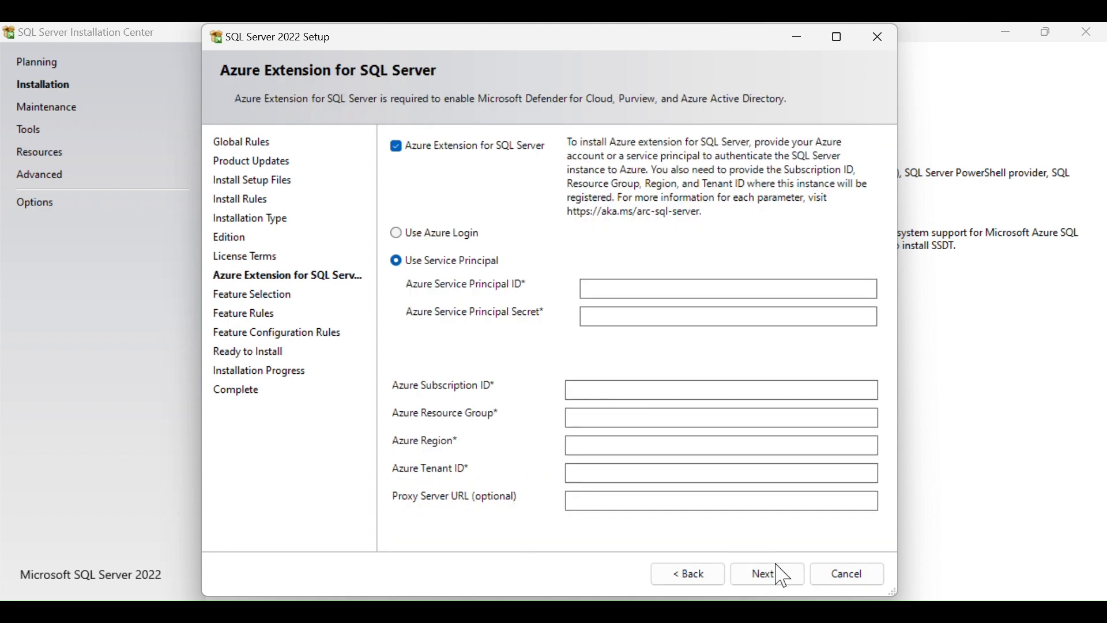
click(400, 141)
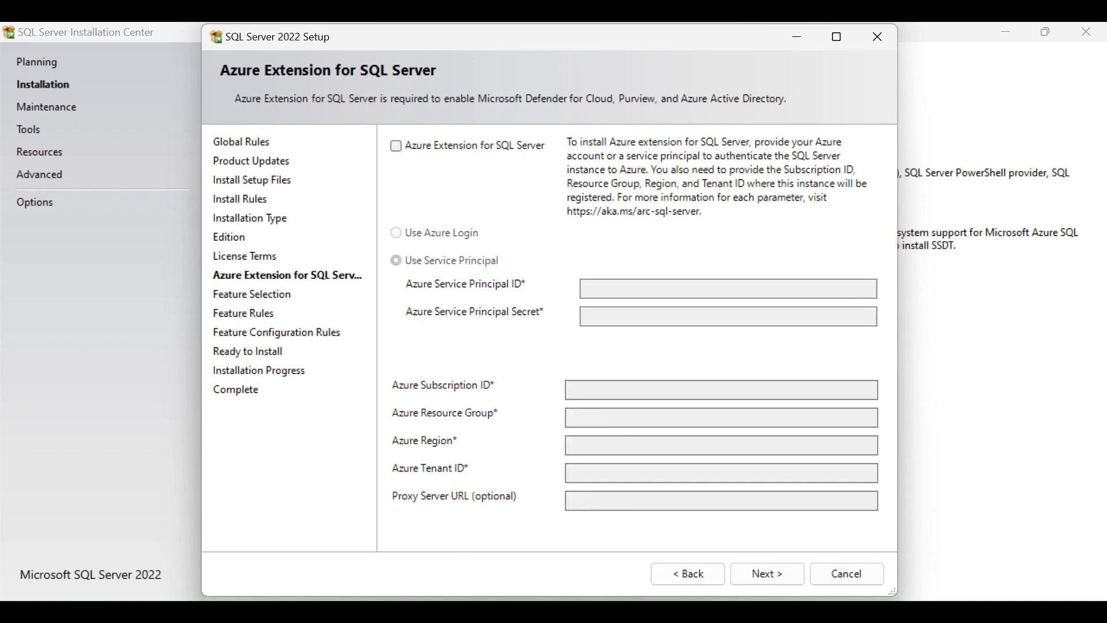
click(763, 575)
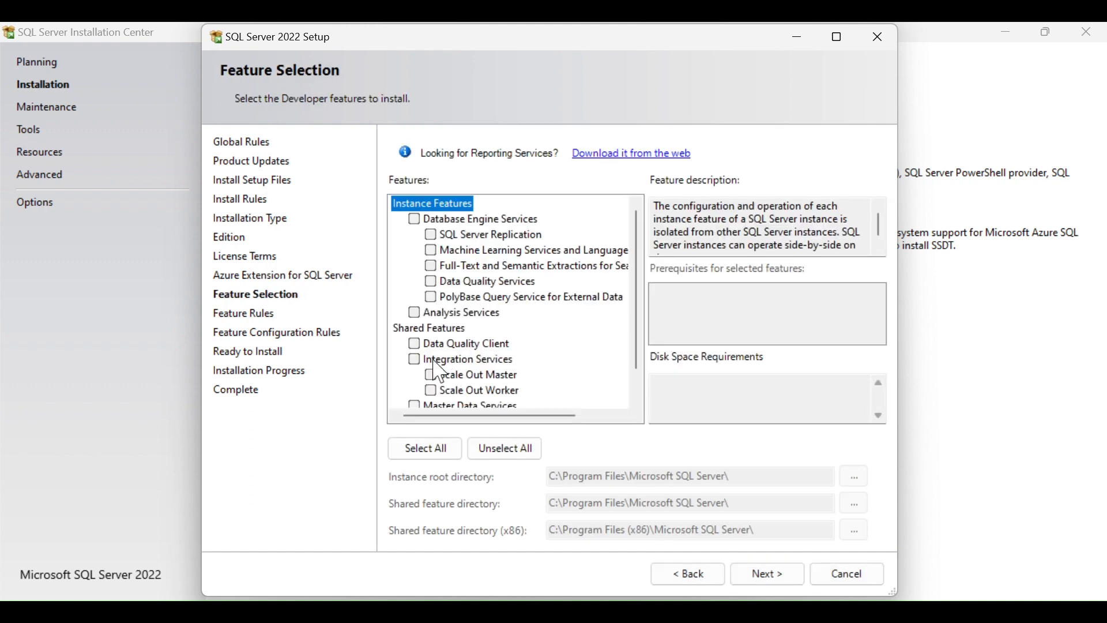
Tick Integration Services, Analysis Services and Database Engine Services for installation.
click(413, 358)
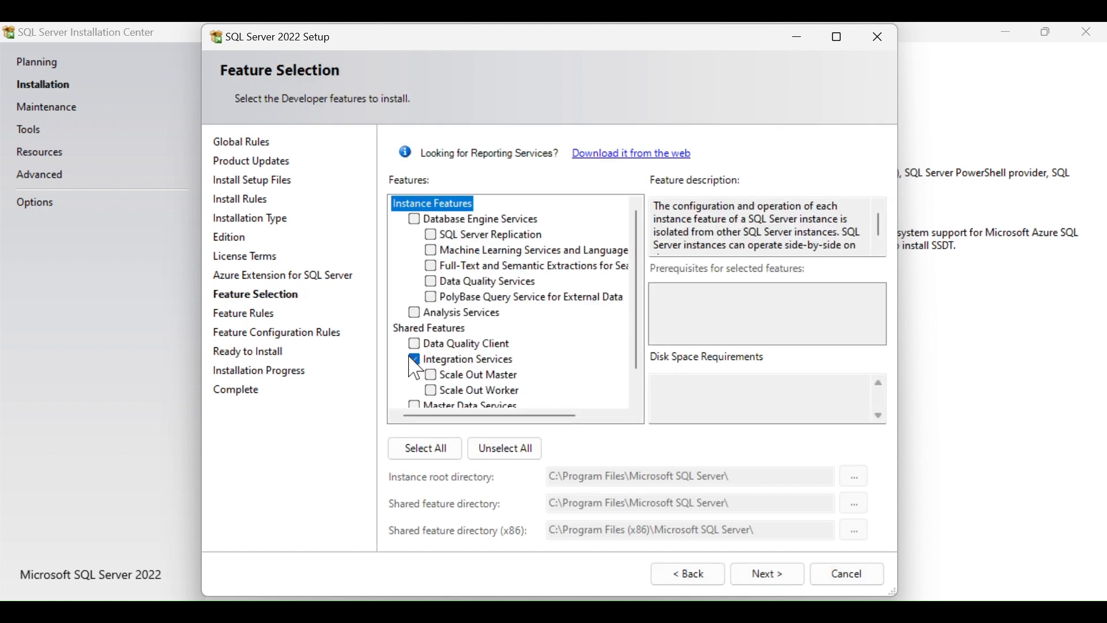
click(416, 314)
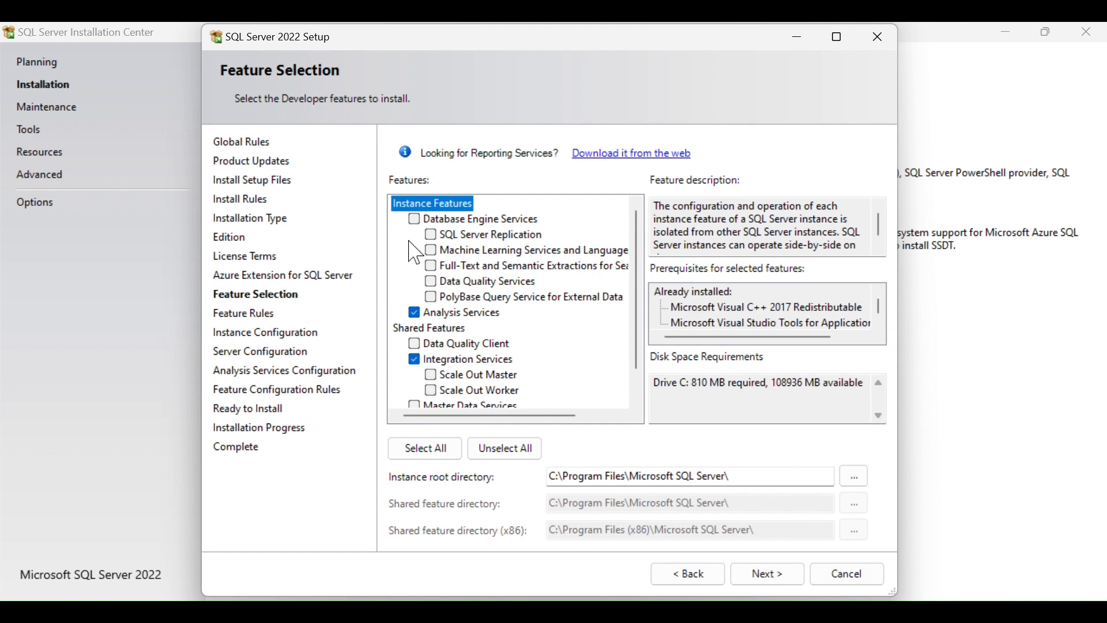
click(414, 220)
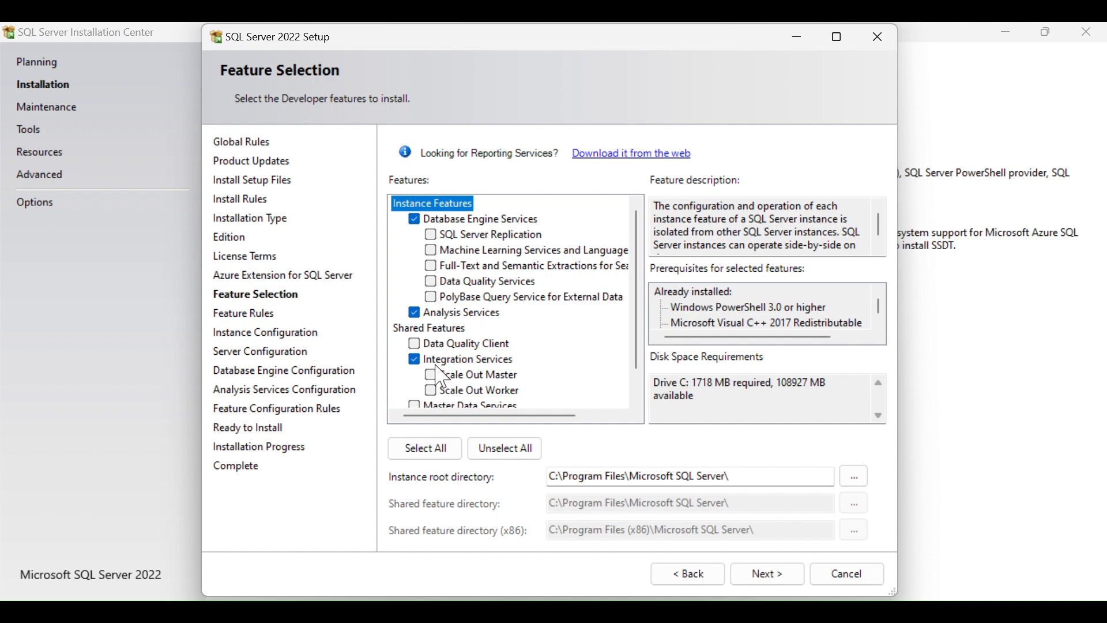
Drop Integration and Analysis Services, add SQL Server Replication, and proceed to Instance Configuration.
scroll(482, 376, down, 1)
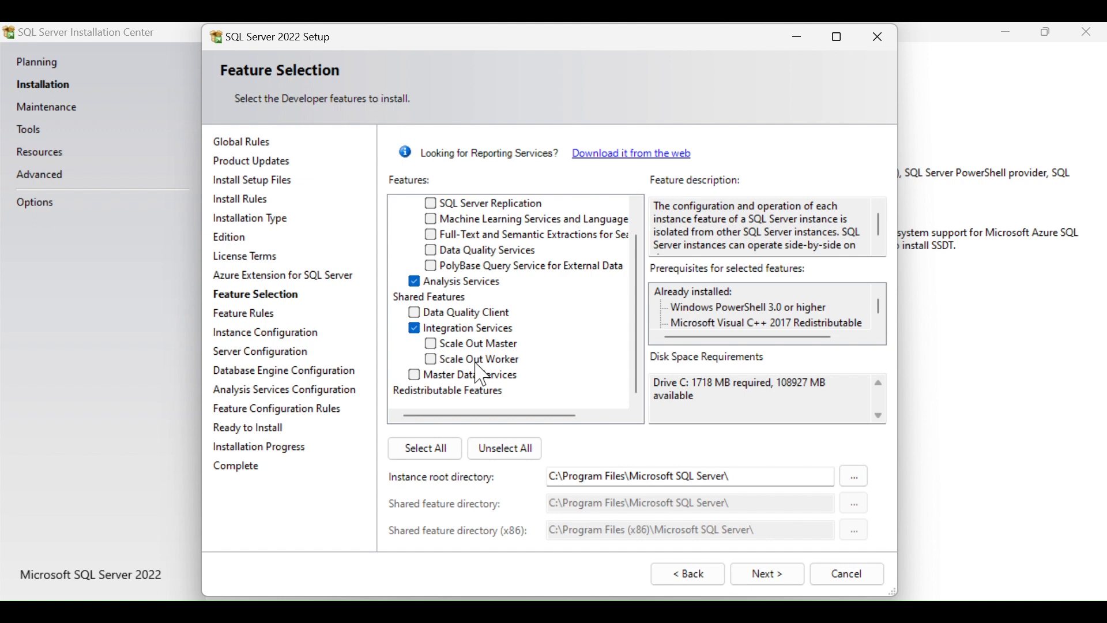
click(414, 329)
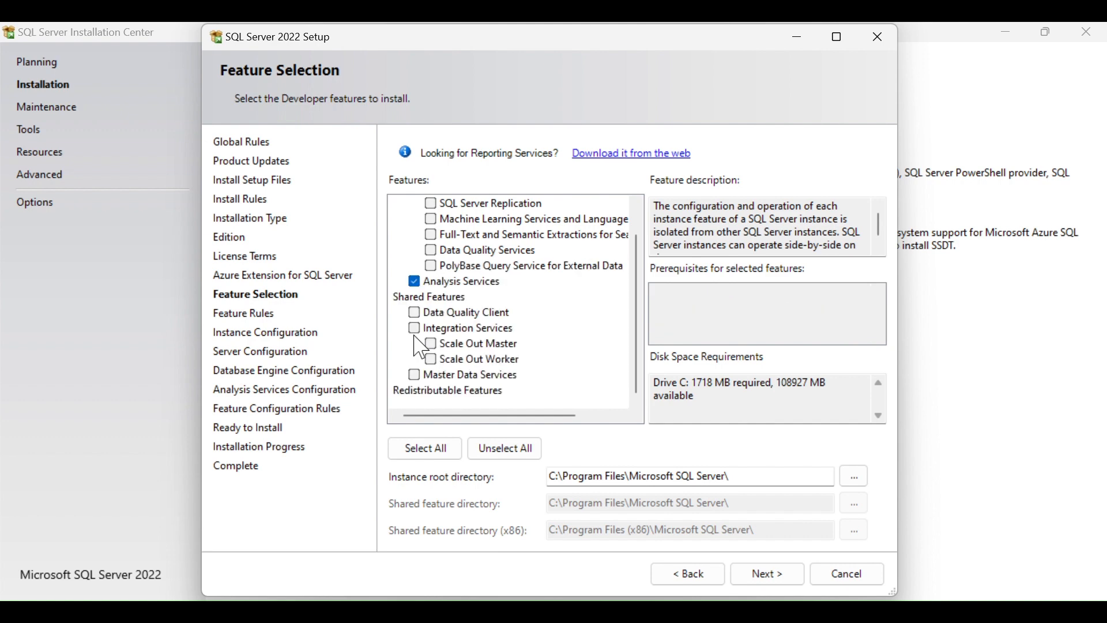
click(415, 282)
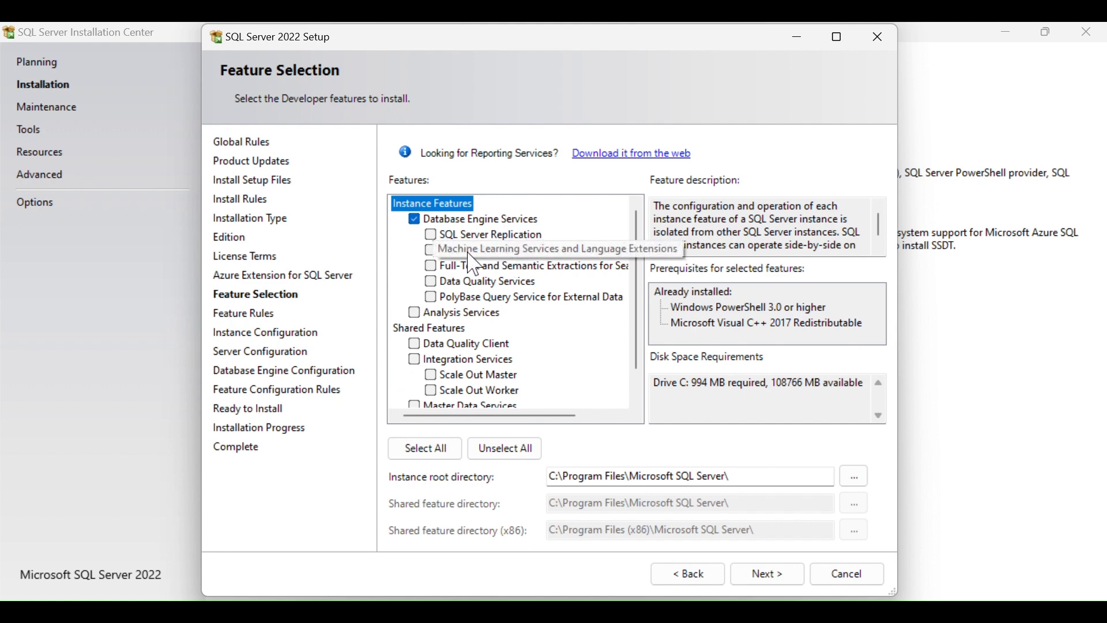
click(431, 235)
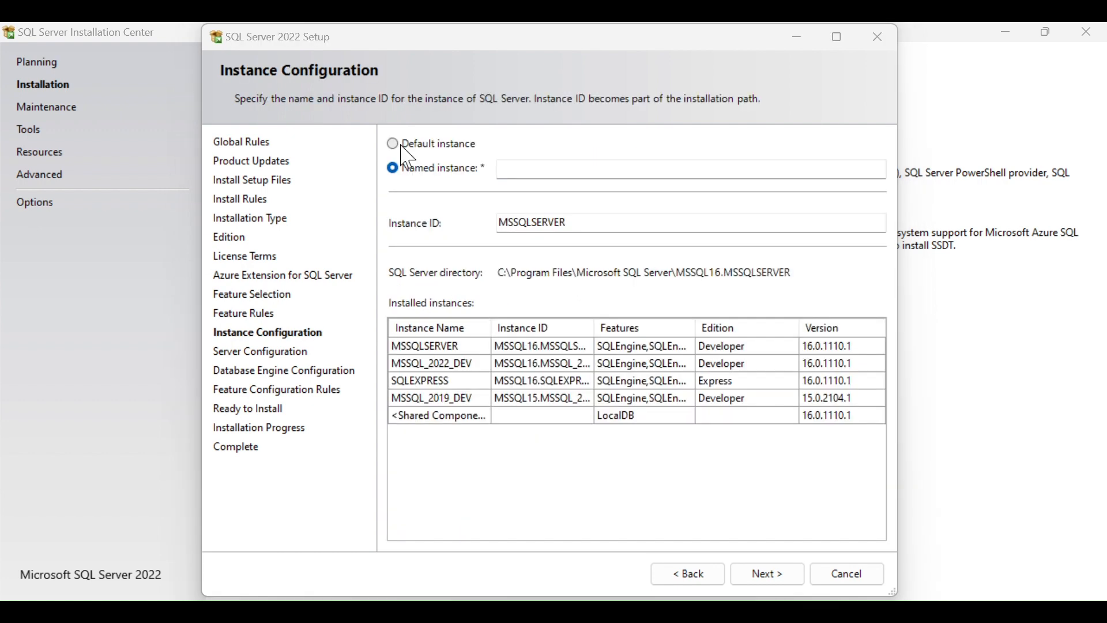
click(401, 145)
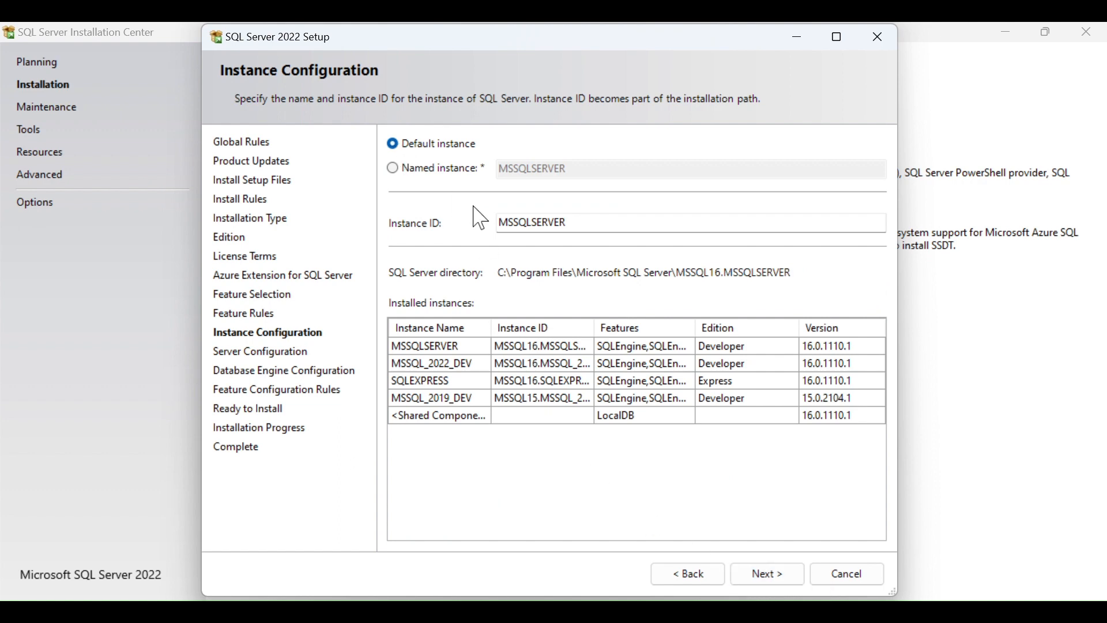
Switch the instance from a named instance to the default MSSQLSERVER instance.
click(394, 168)
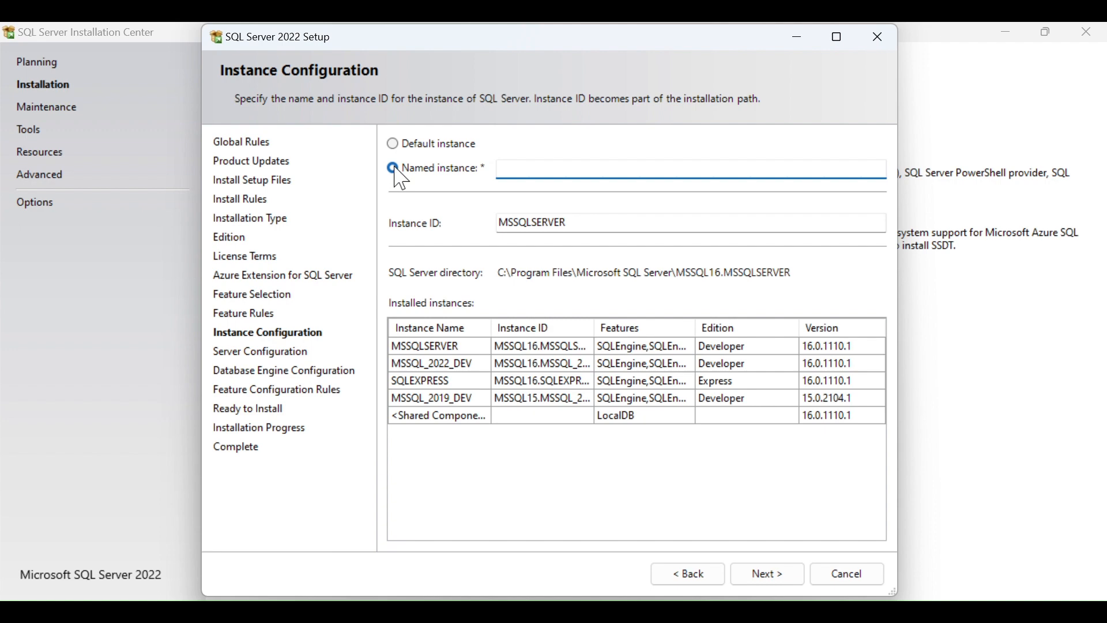
click(466, 347)
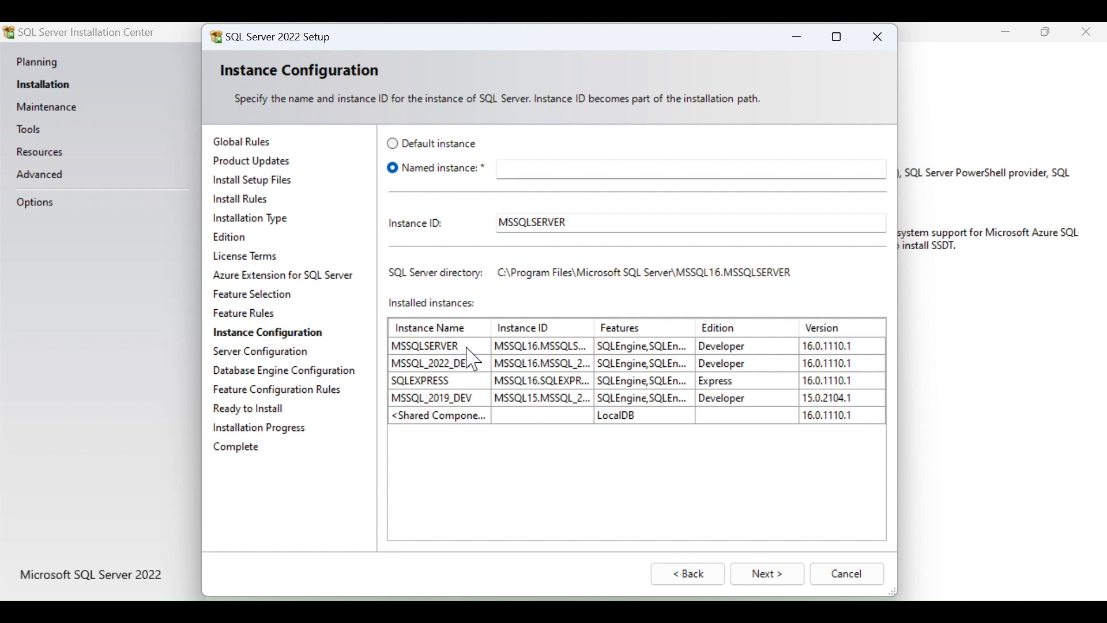
key(alt+d)
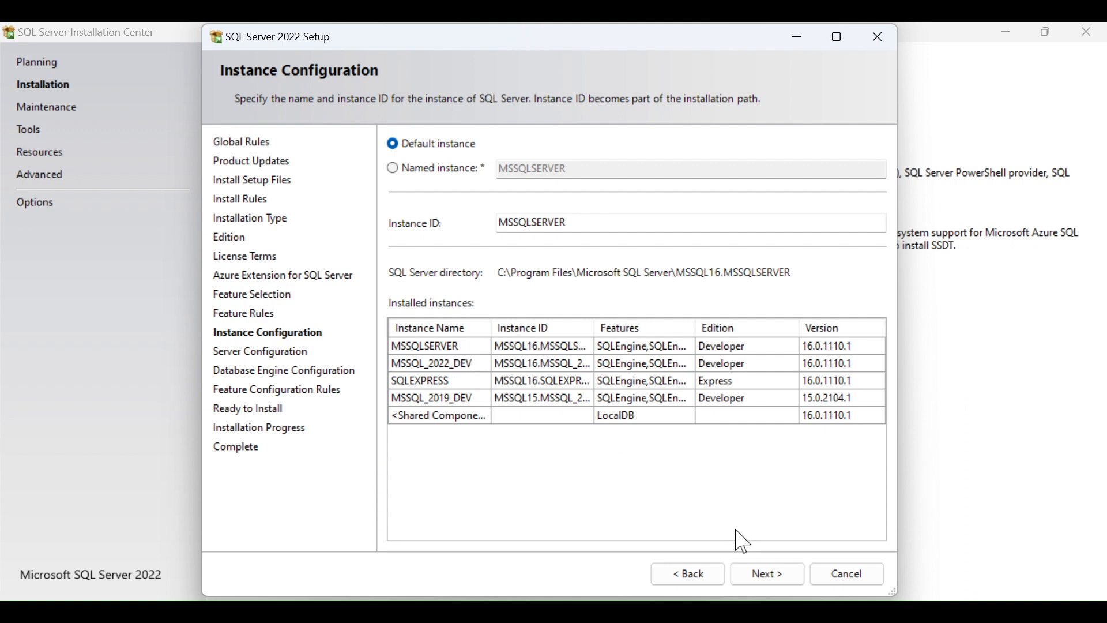
Attempt to continue, hit the 'MSSQLSERVER already in use' error, and dismiss it.
click(761, 574)
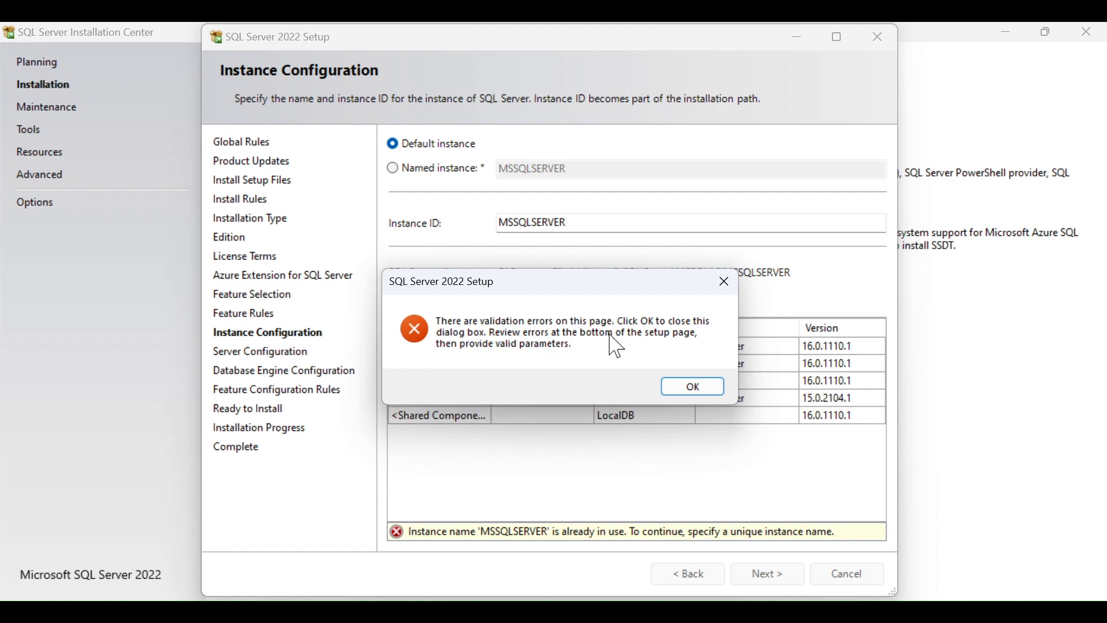
click(724, 282)
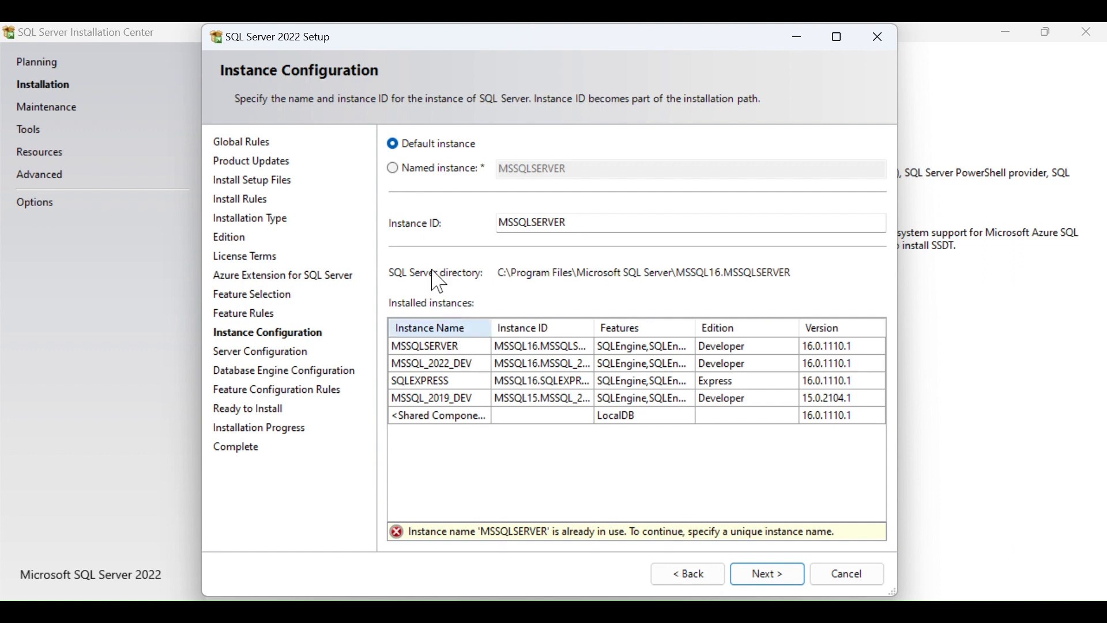
Name the instance DEVOPS_2022, confirm the instance ID matches, and proceed to Server Configuration.
click(393, 168)
click(527, 169)
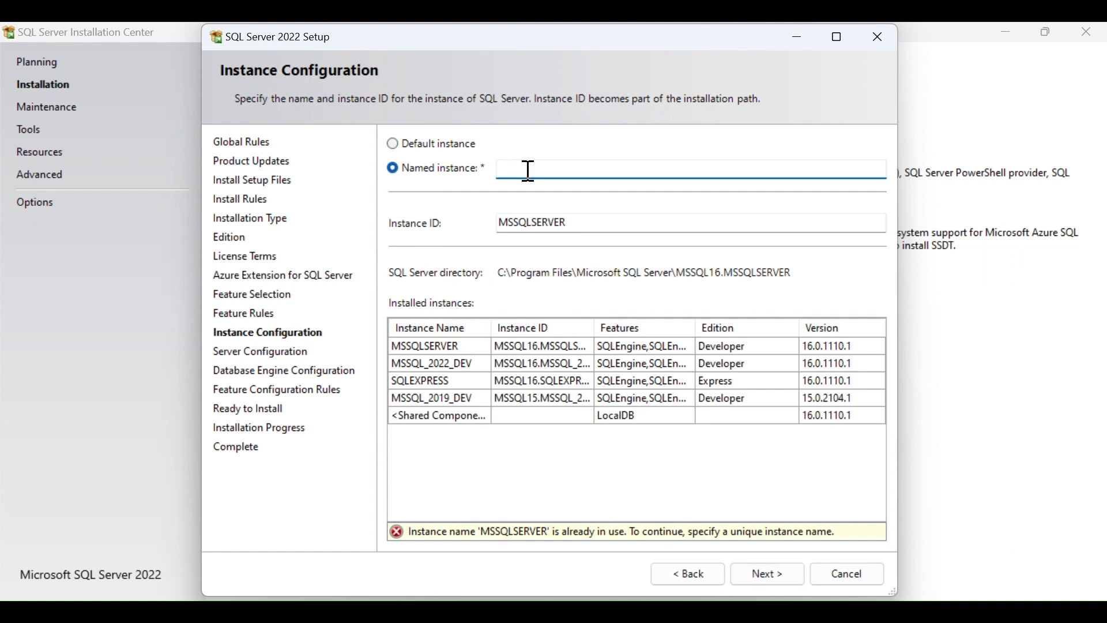
text(DEVOPS_2022)
click(586, 228)
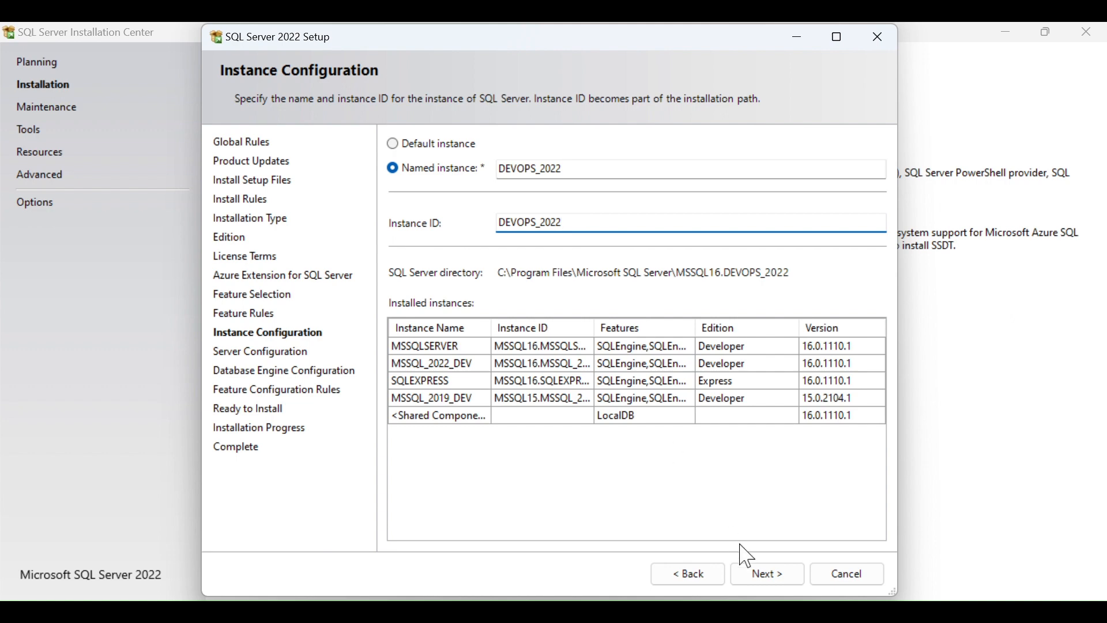
click(767, 574)
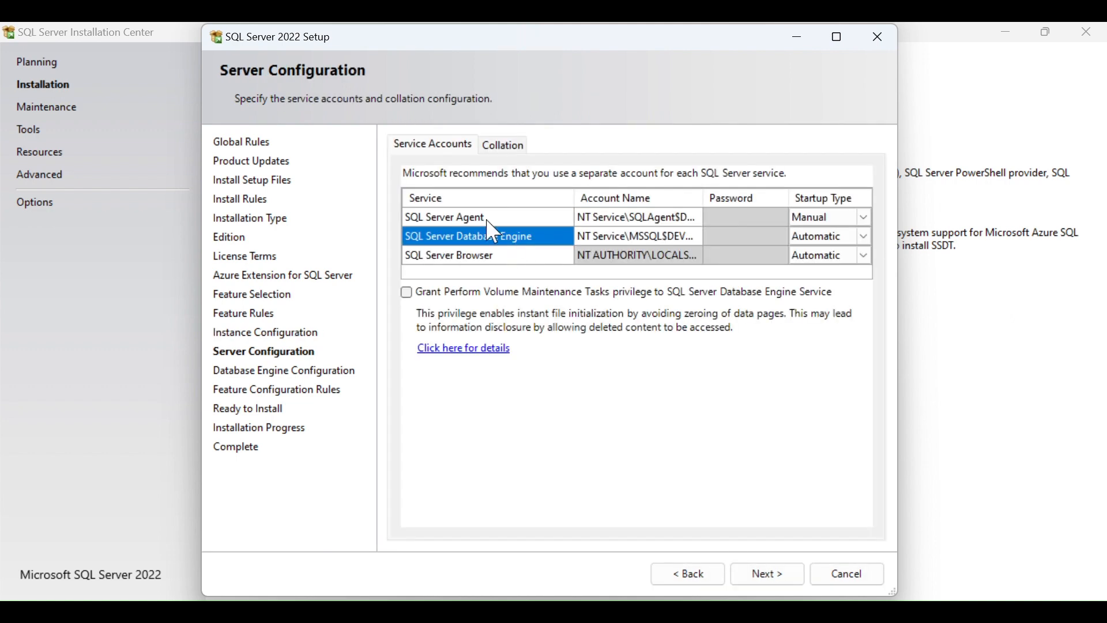
Set the SQL Server Agent service account to NT AUTHORITY\SYSTEM.
click(489, 221)
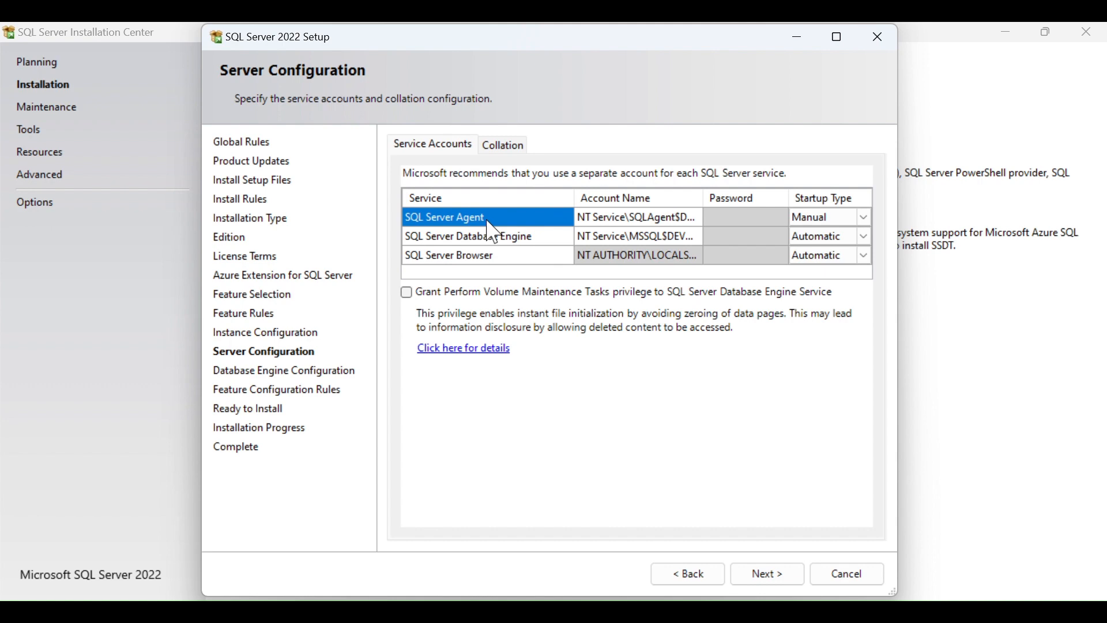
click(637, 219)
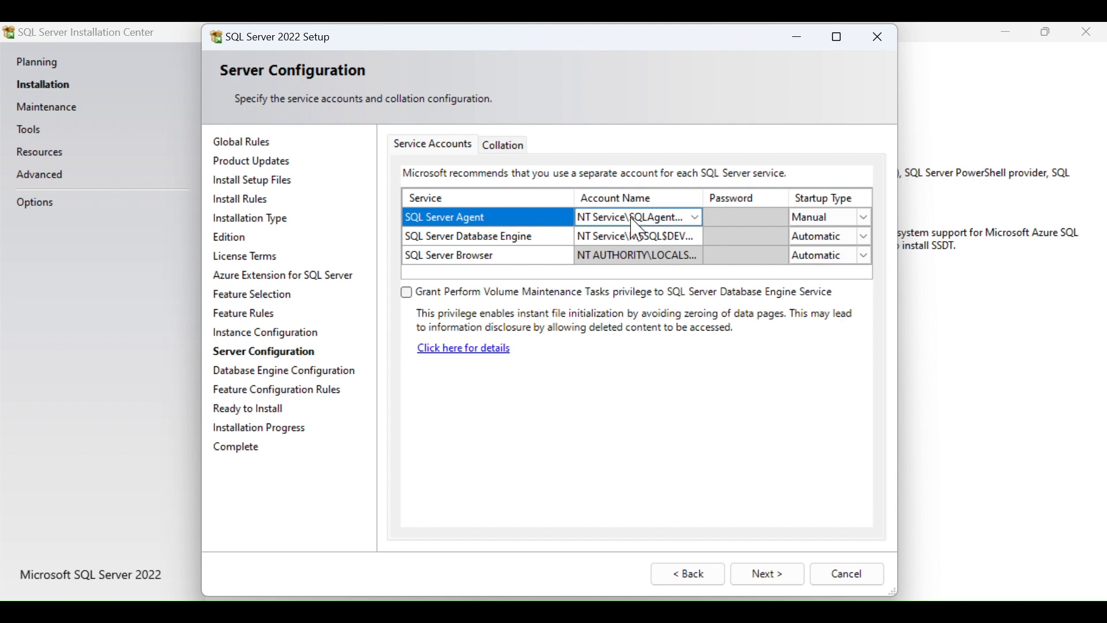
click(698, 218)
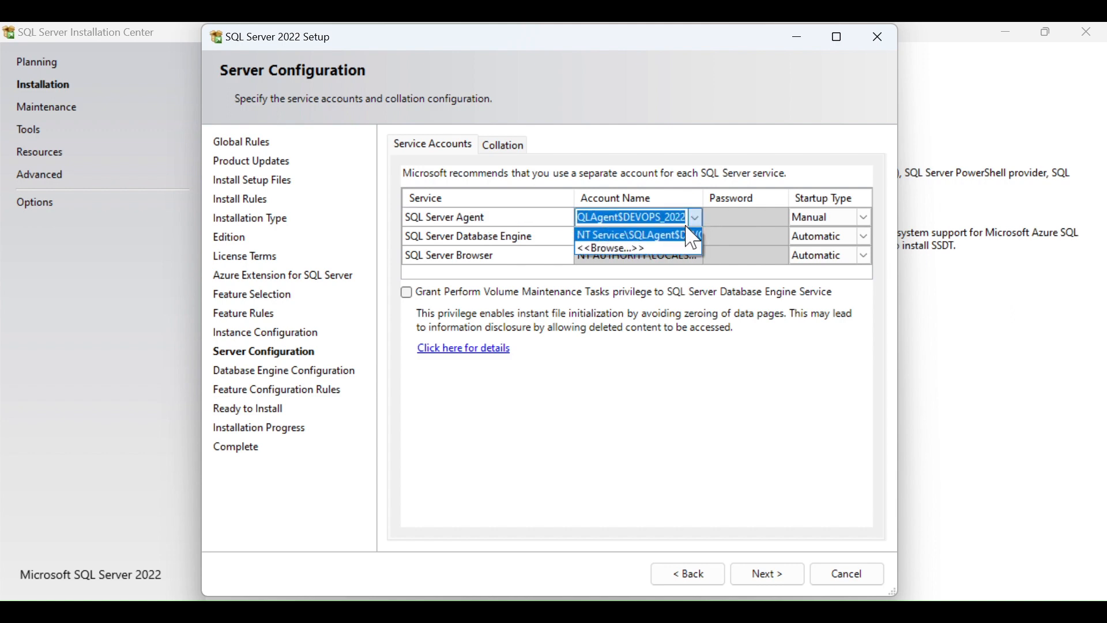
click(641, 249)
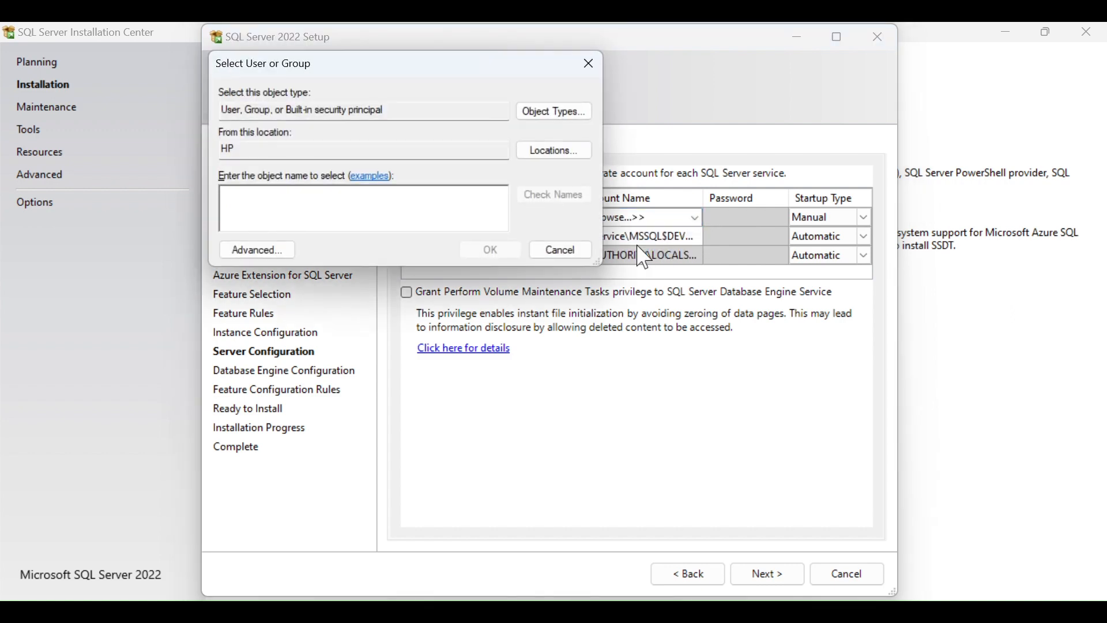
text(sys)
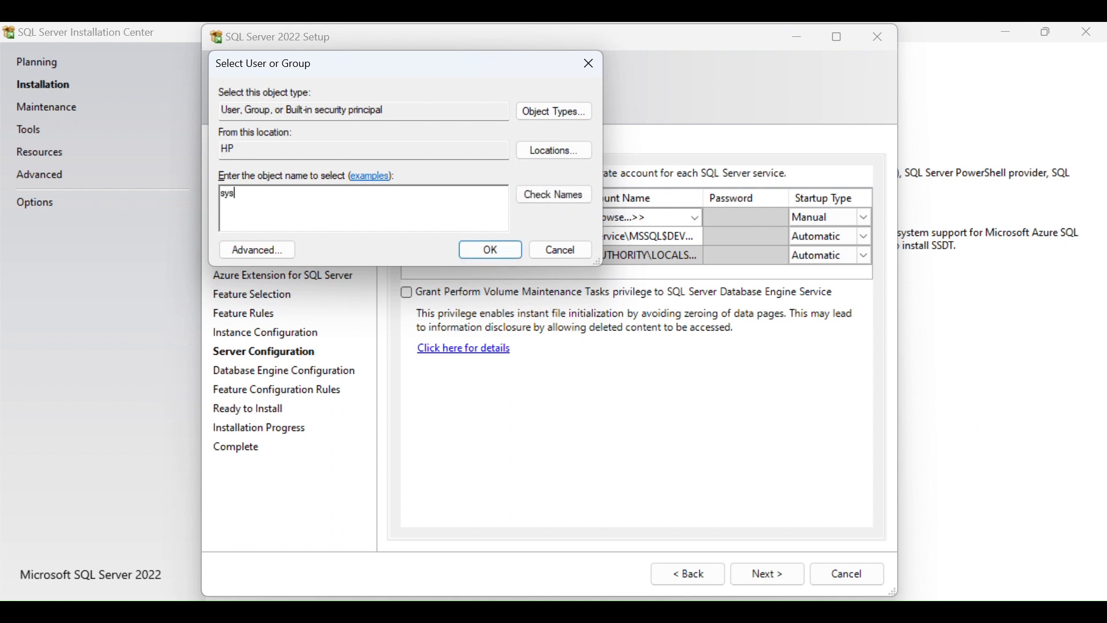
click(547, 199)
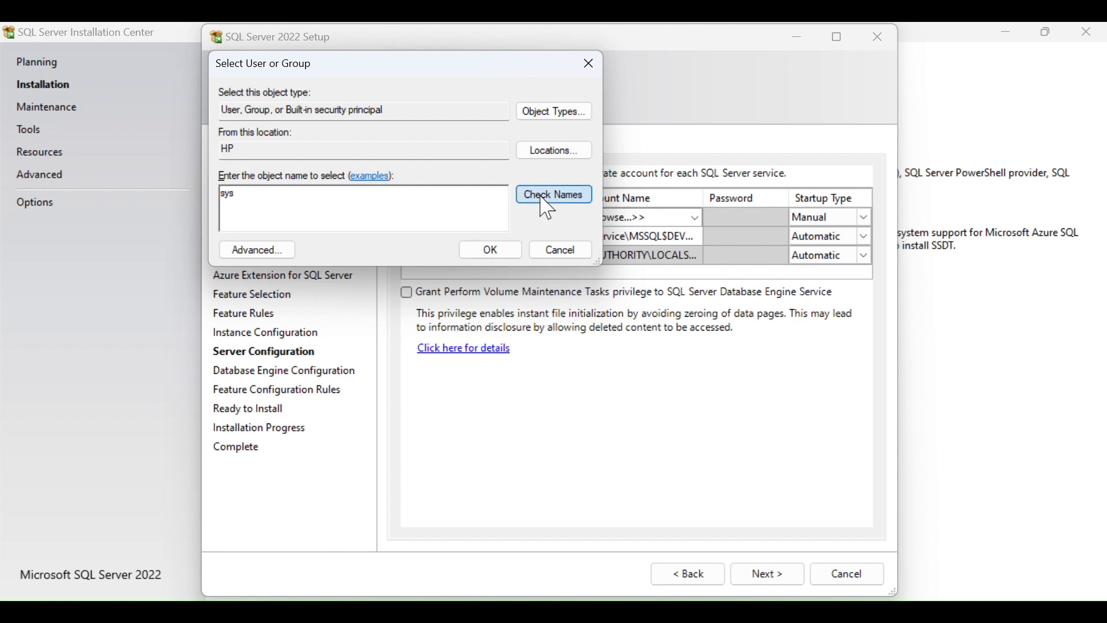
click(489, 251)
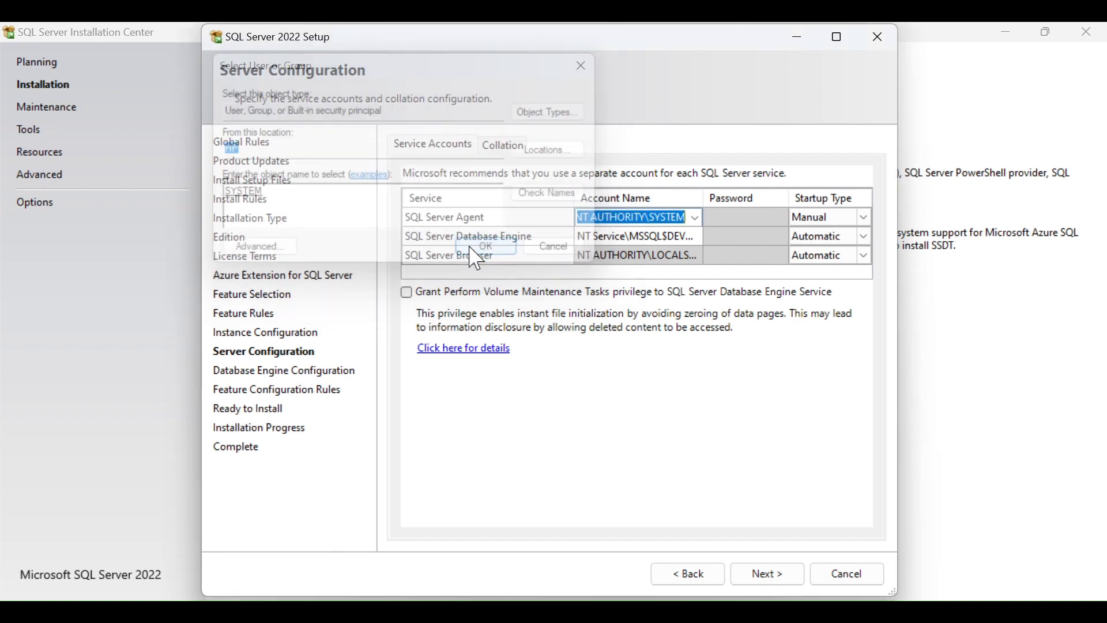
Set the Database Engine service account to NT AUTHORITY\SYSTEM.
click(692, 235)
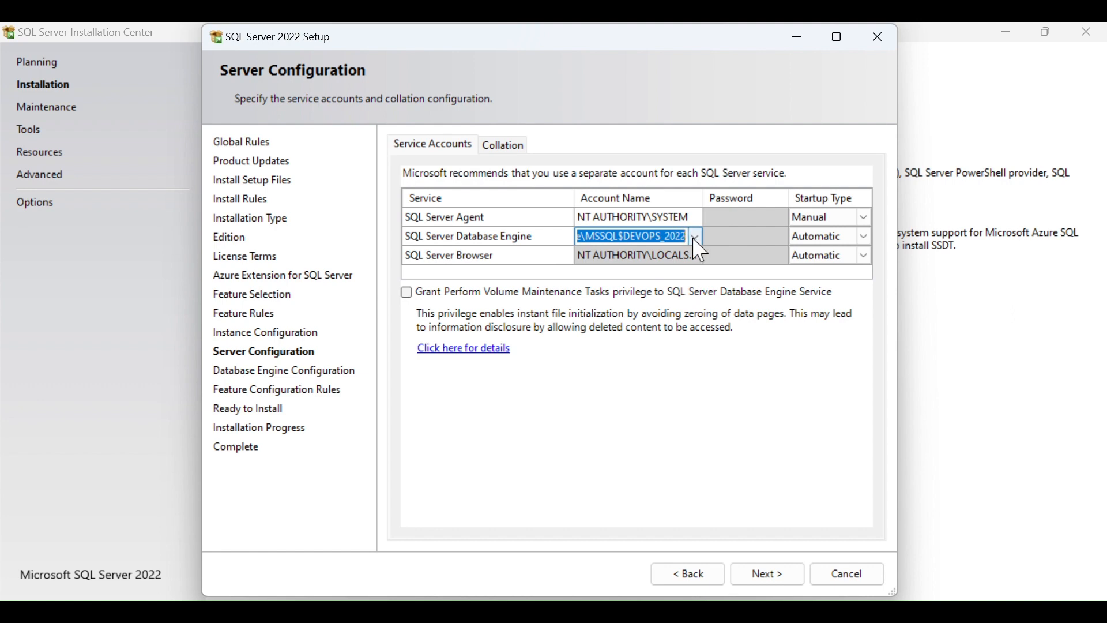
click(697, 238)
click(631, 269)
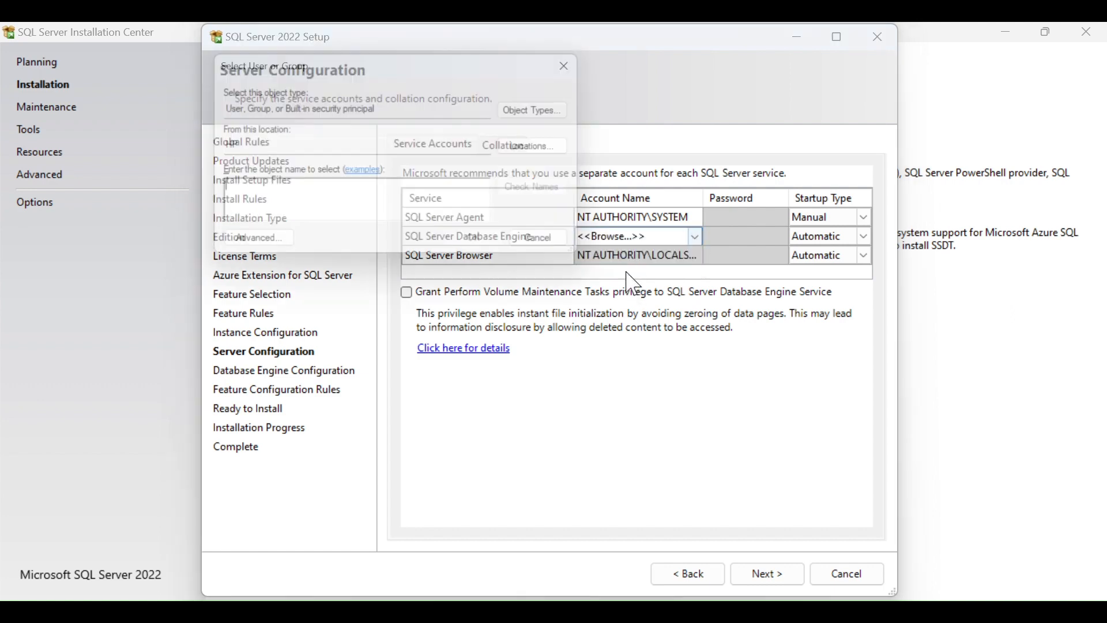
text(sys)
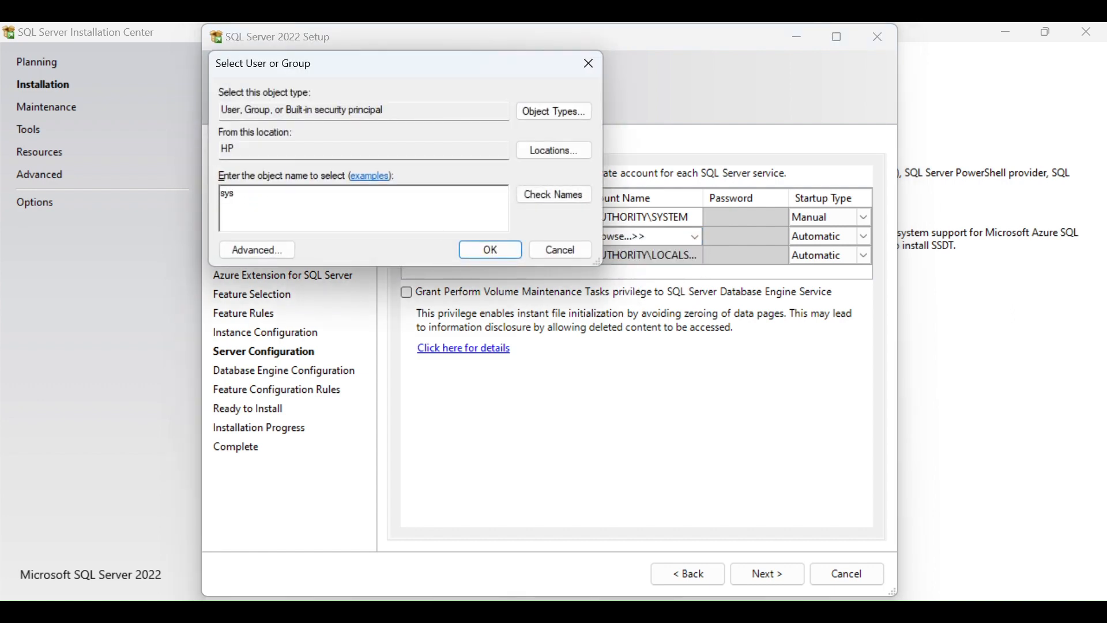
click(548, 200)
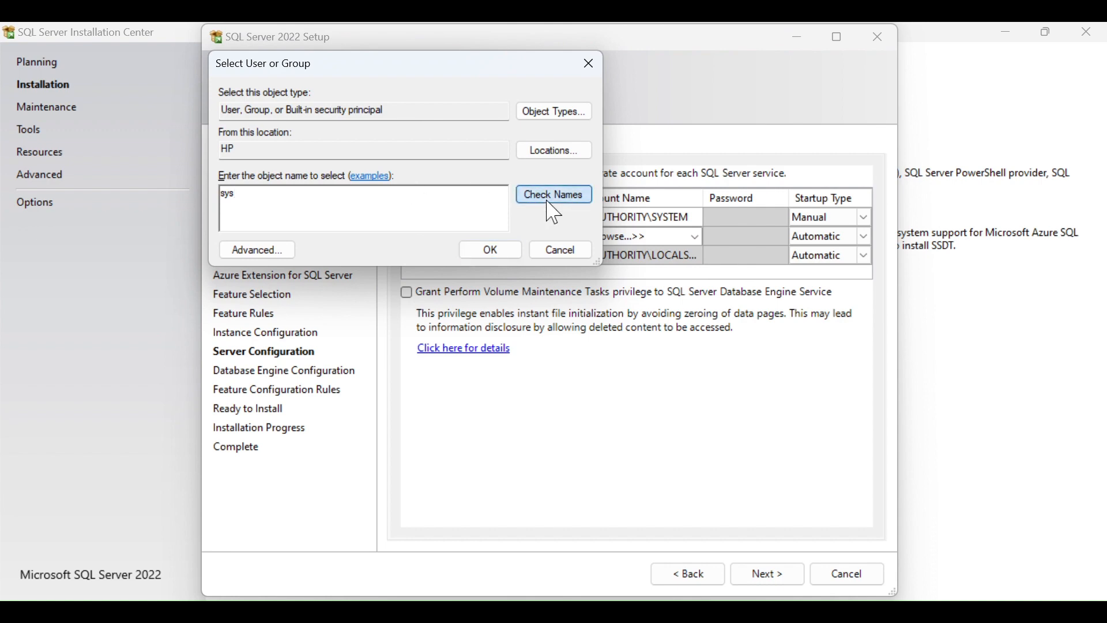
click(476, 252)
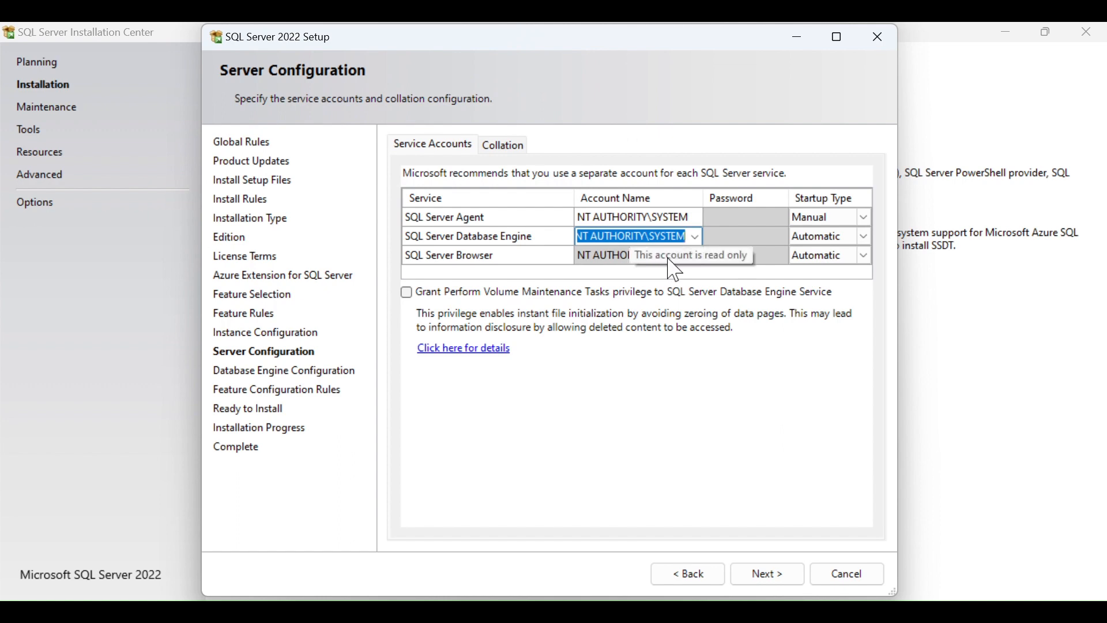
Change the SQL Server Agent startup type to Automatic.
click(865, 218)
click(865, 217)
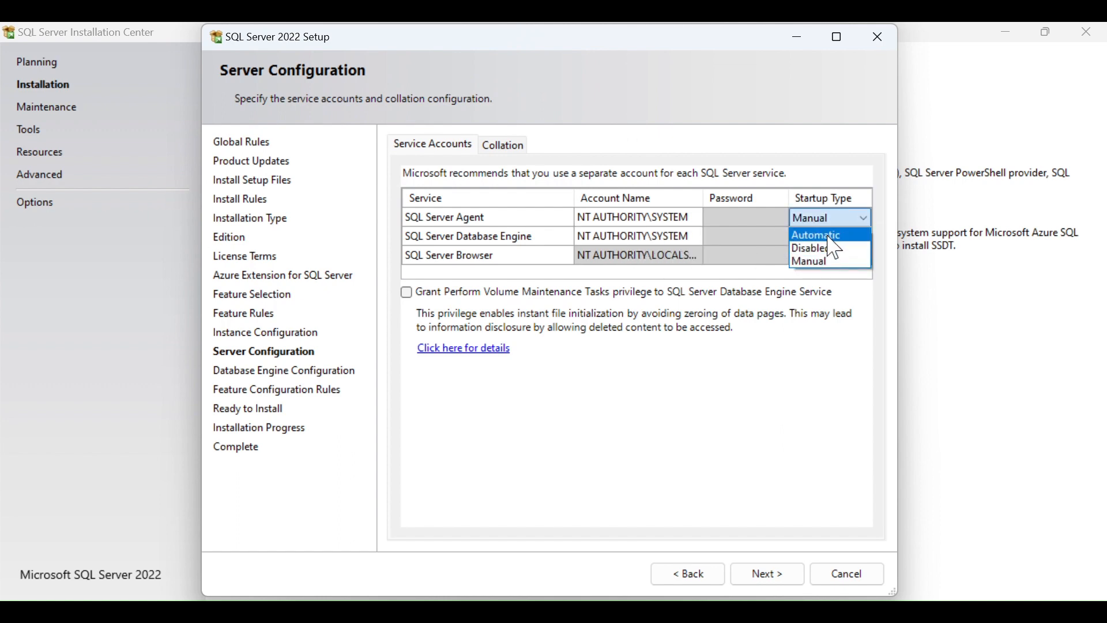
click(828, 236)
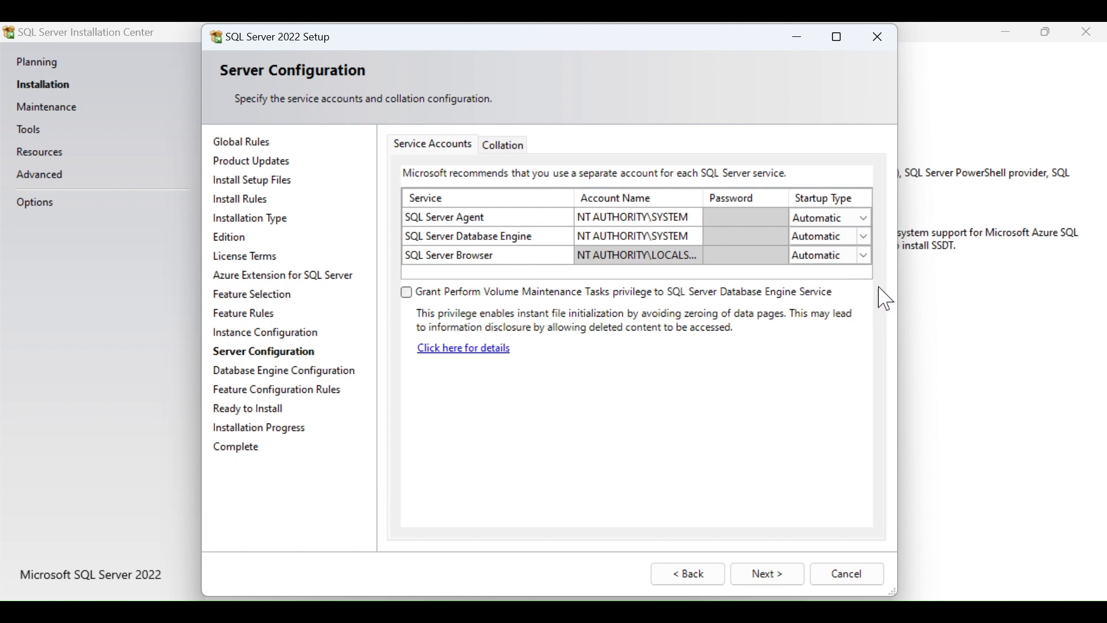
Browse the SQL collation list under Customize, then cancel to keep SQL_Latin1_General_CP1_CI_AS.
click(501, 145)
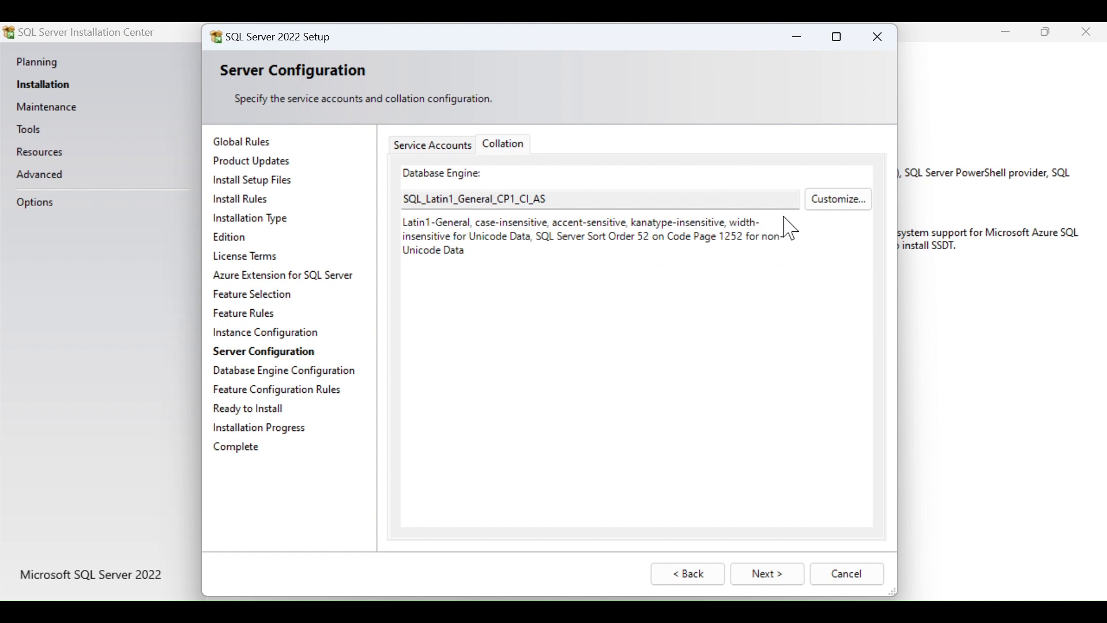
click(826, 210)
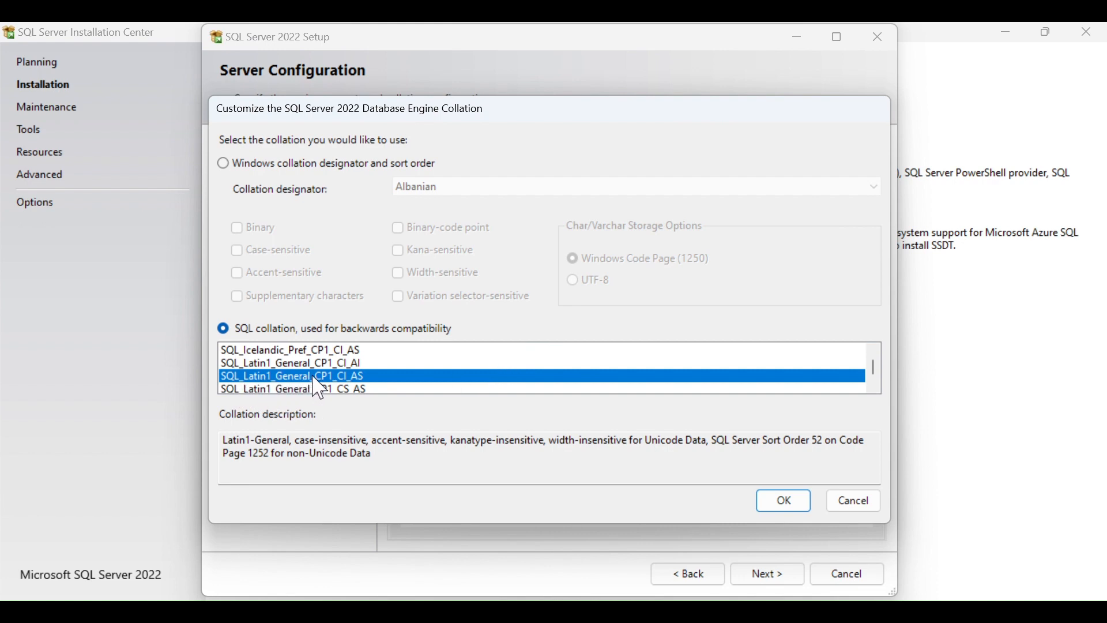
scroll(470, 375, down, 4)
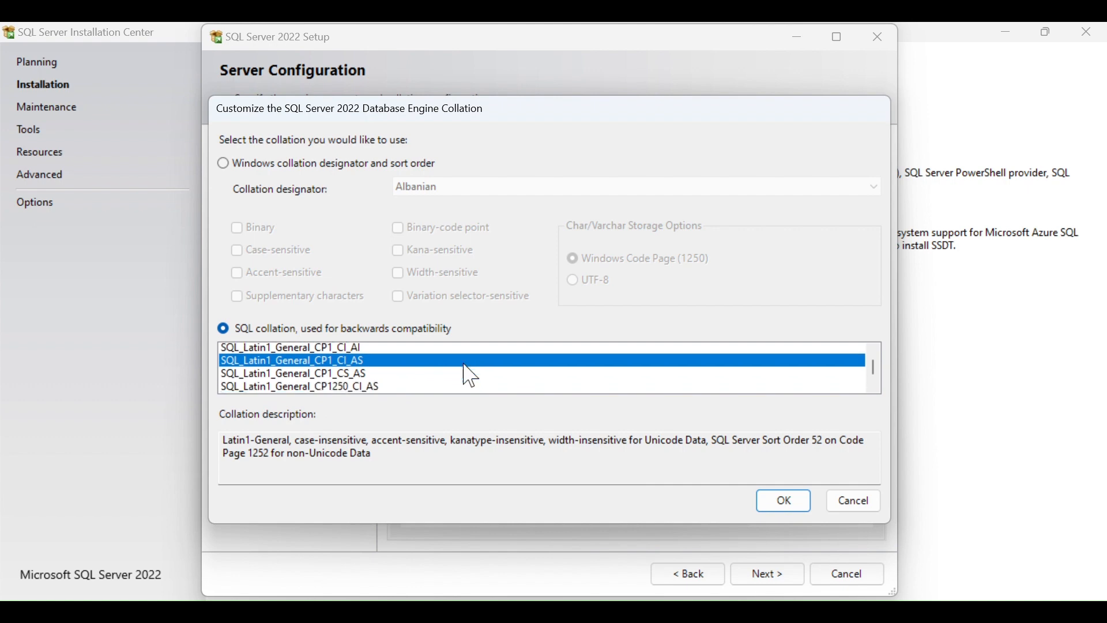
scroll(470, 375, down, 4)
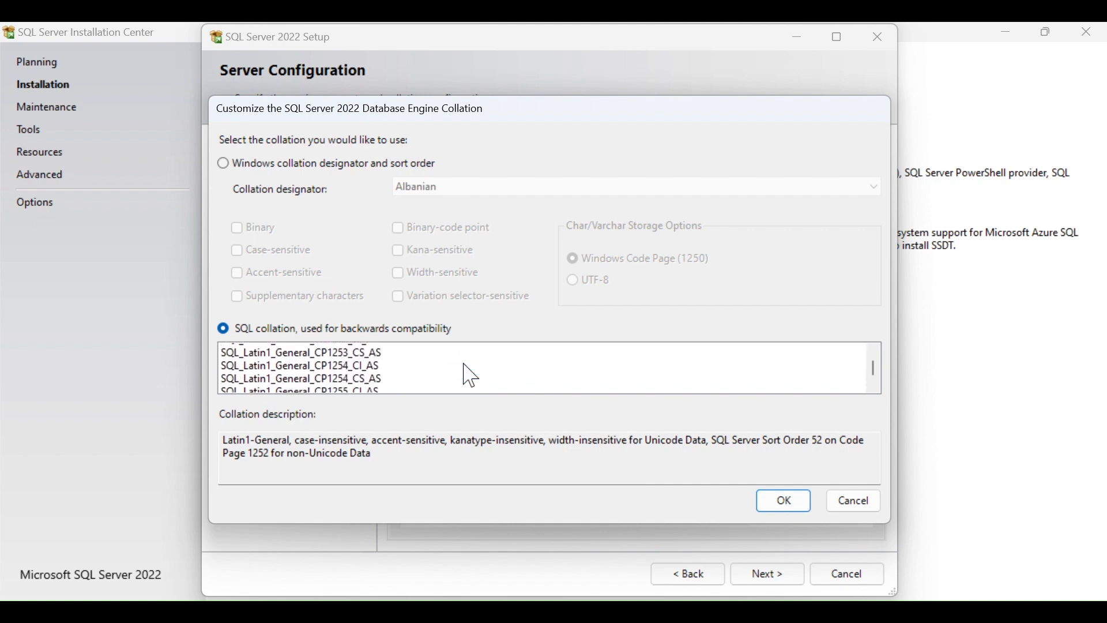
scroll(470, 375, down, 8)
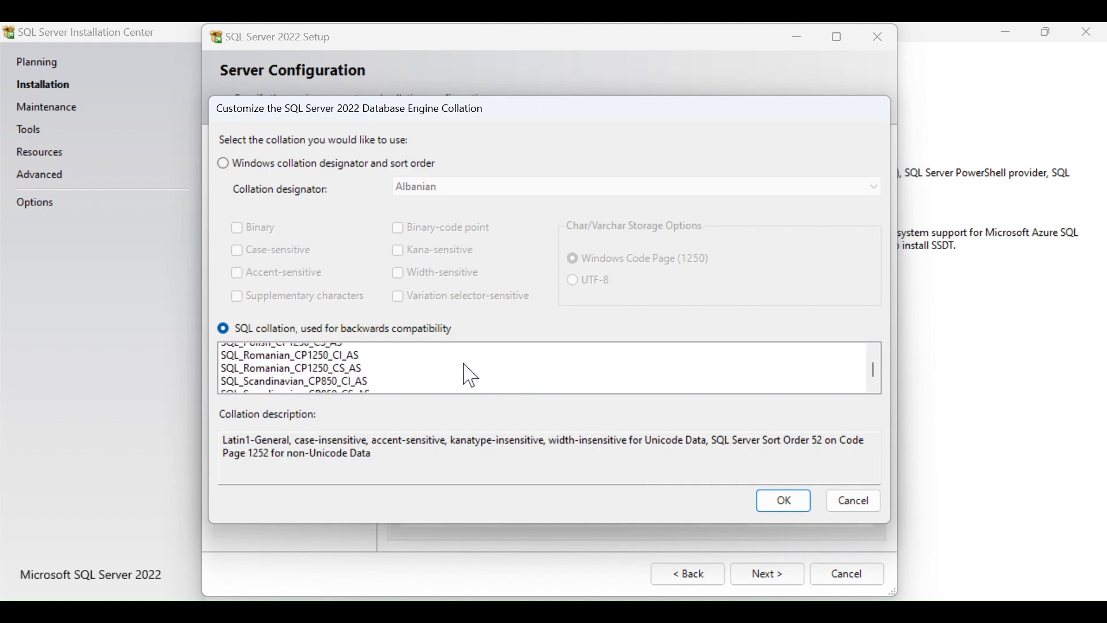
scroll(280, 390, down, 4)
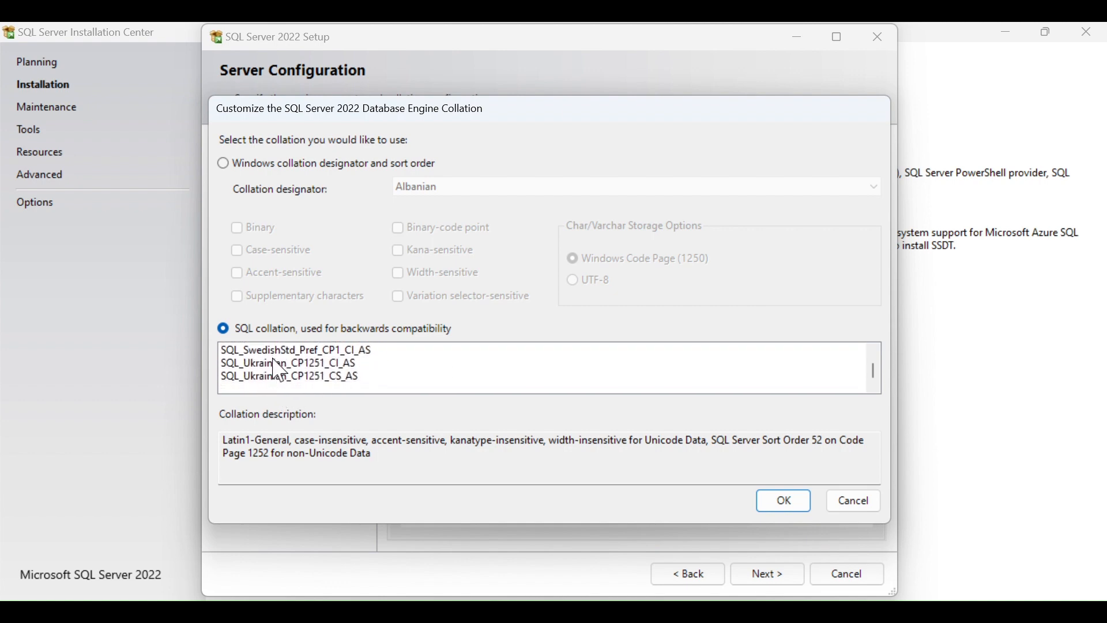
scroll(330, 385, up, 10)
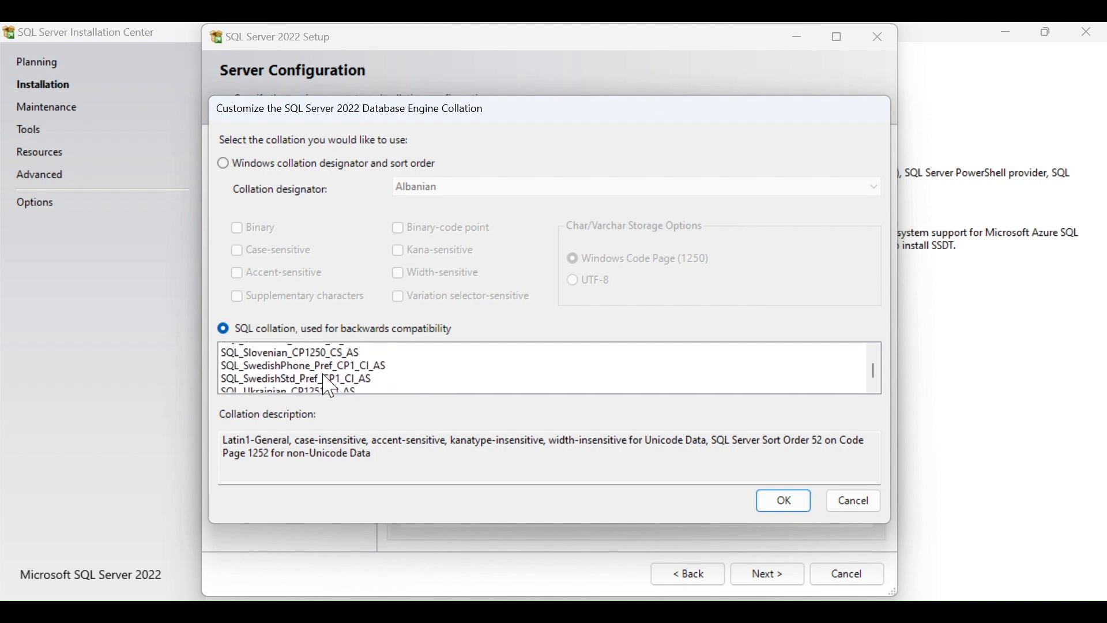
click(852, 503)
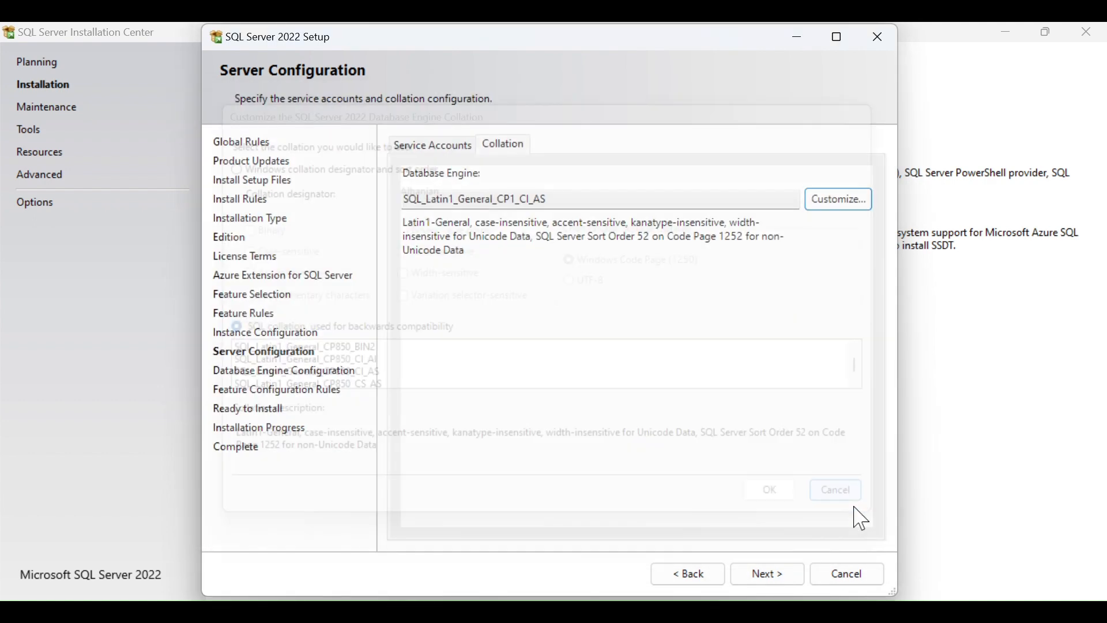
Use Mixed Mode authentication, set and confirm the sa password, and add the current user as administrator.
click(771, 581)
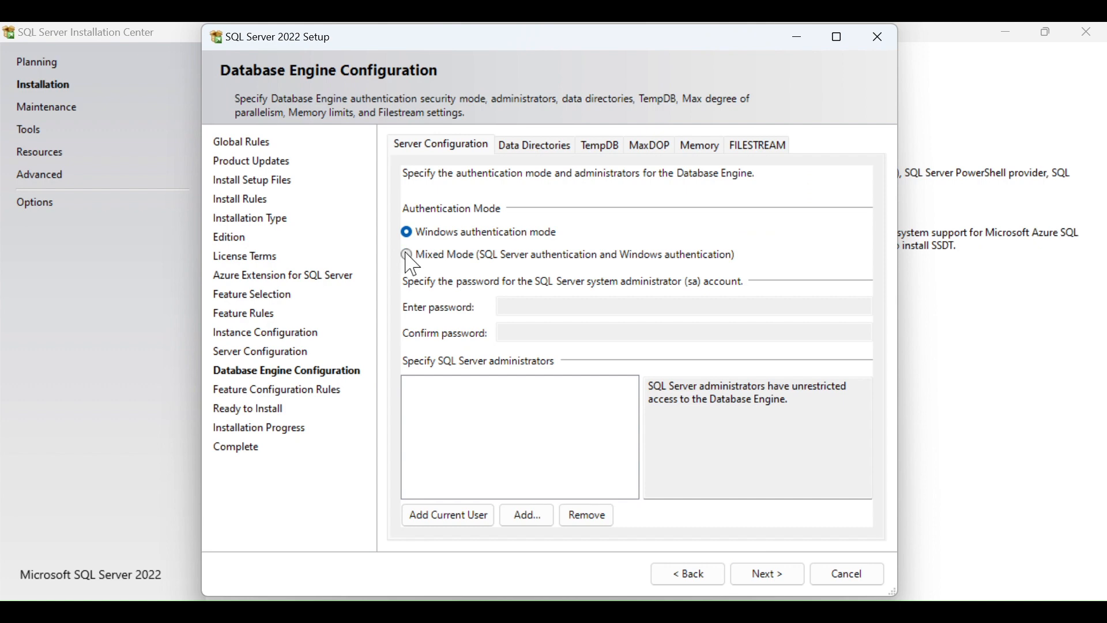
click(407, 255)
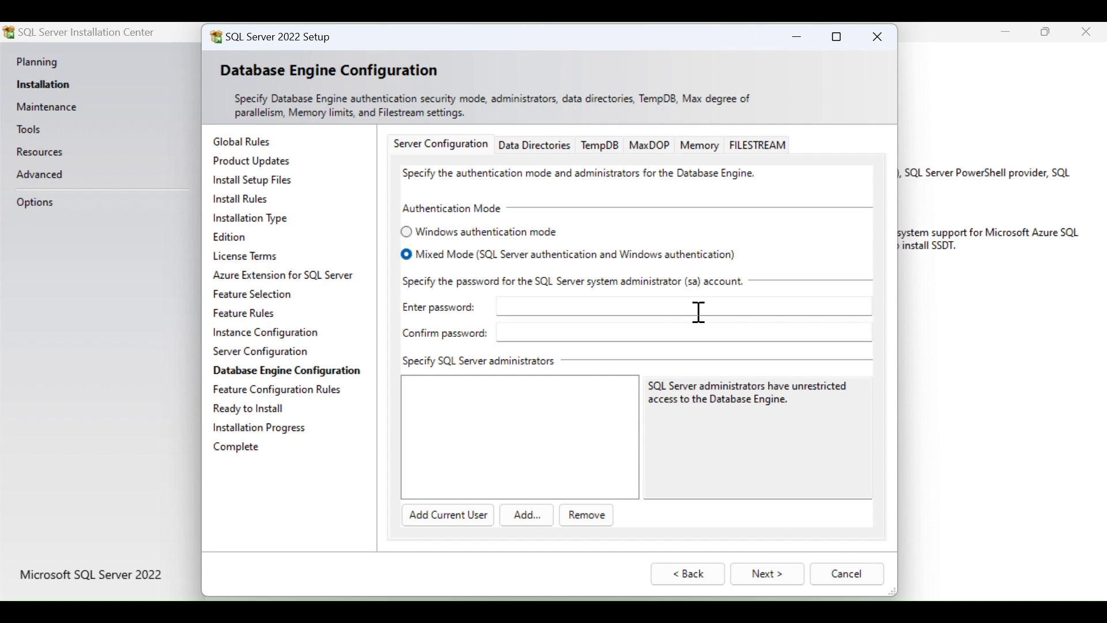
click(651, 306)
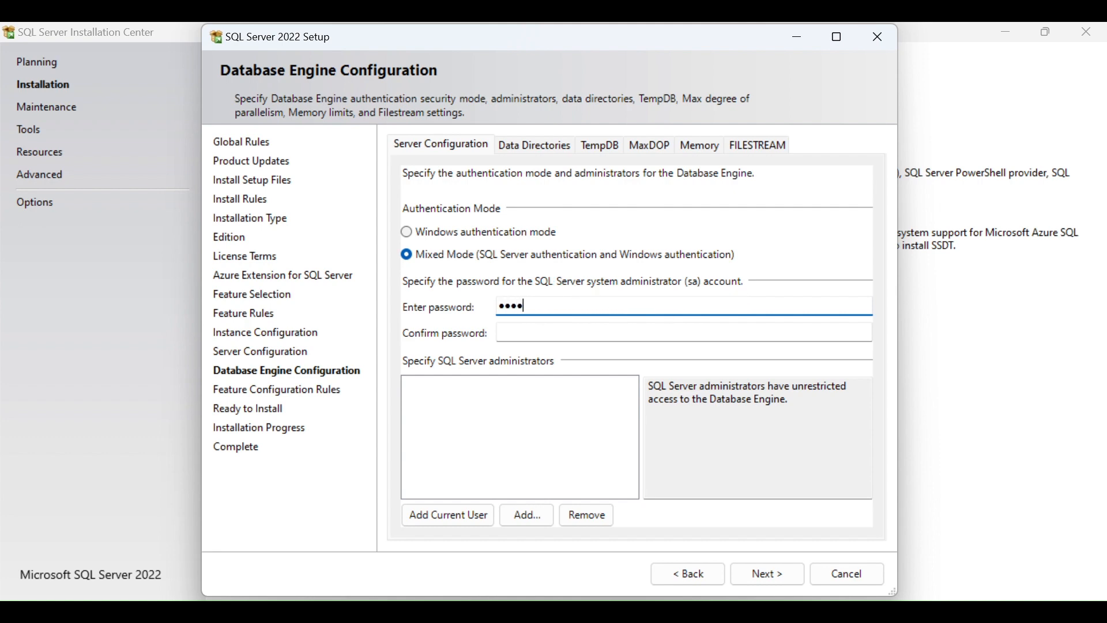
key(Tab)
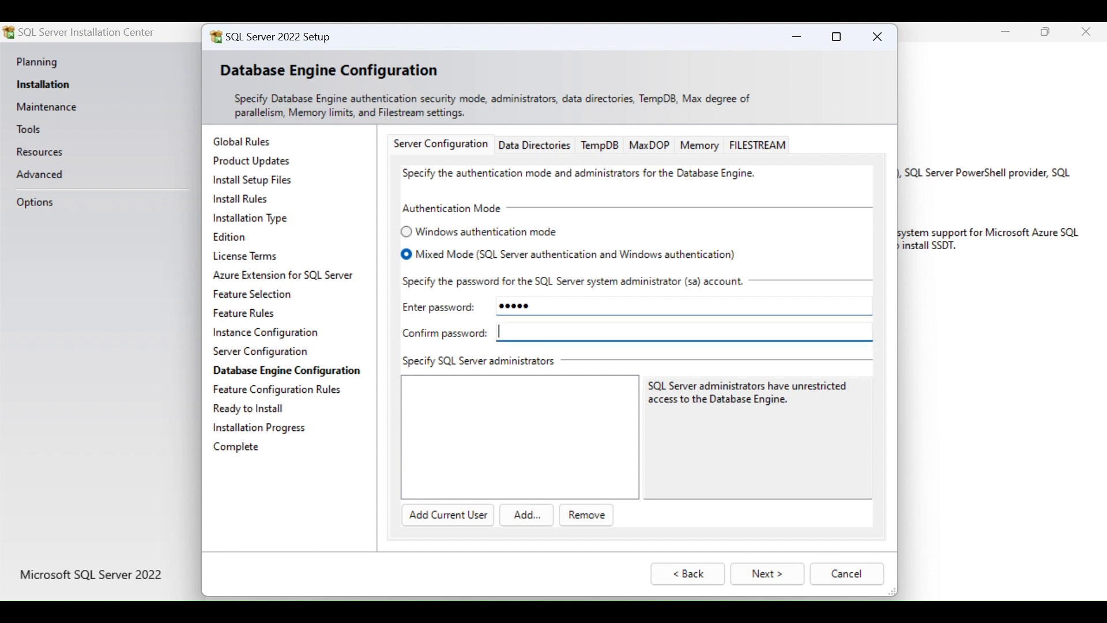
text(•)
click(461, 515)
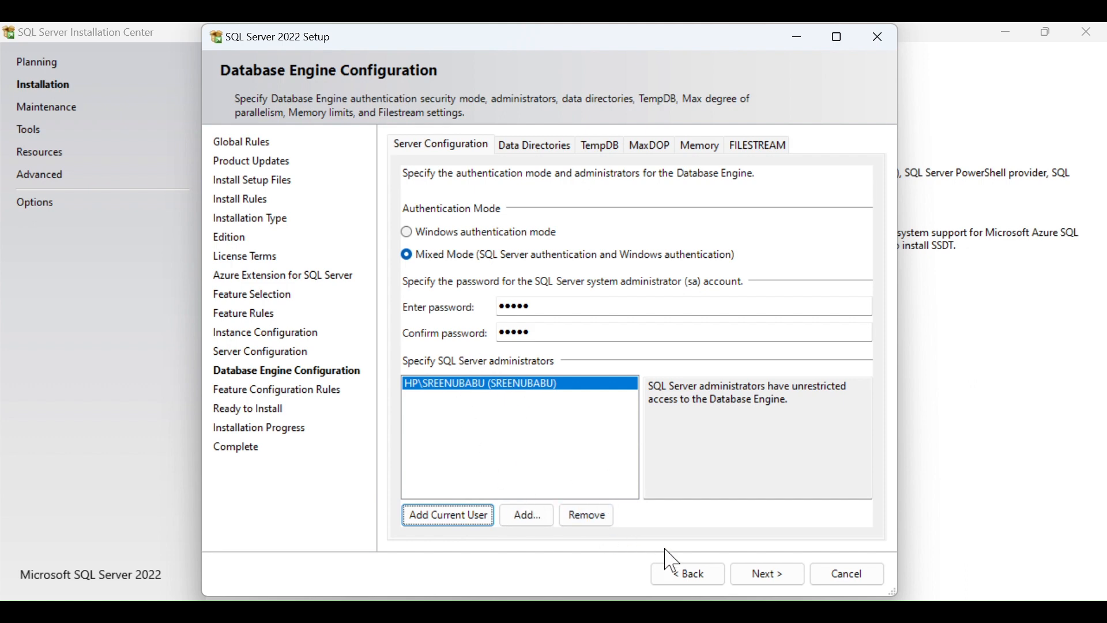
click(522, 145)
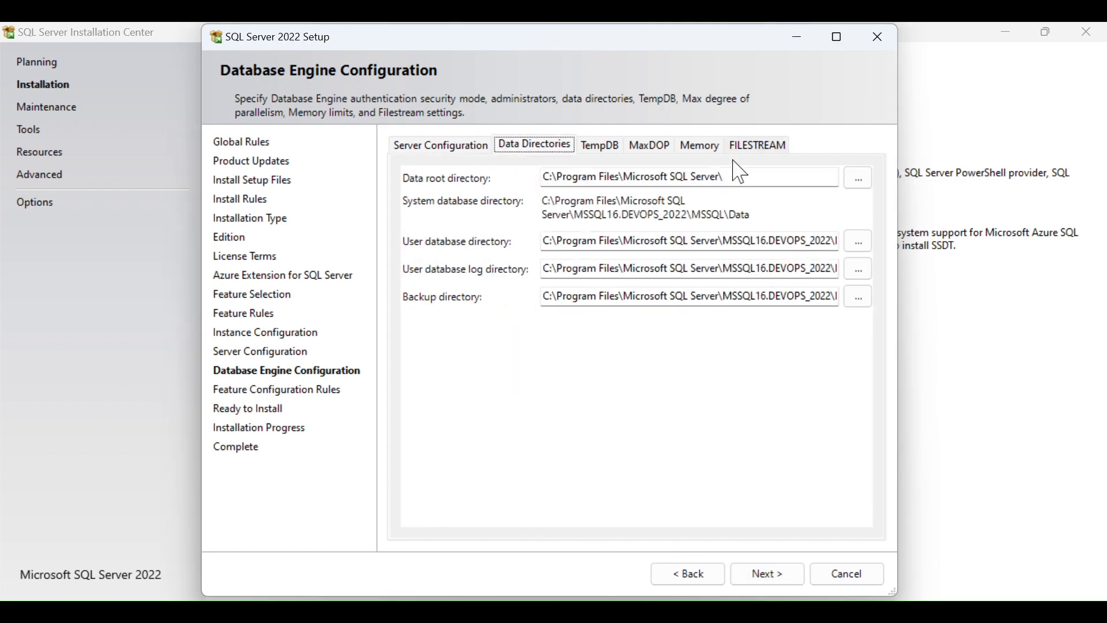
Maximize the setup window to reveal the full MSSQL16.DEVOPS_2022 directory paths.
click(838, 37)
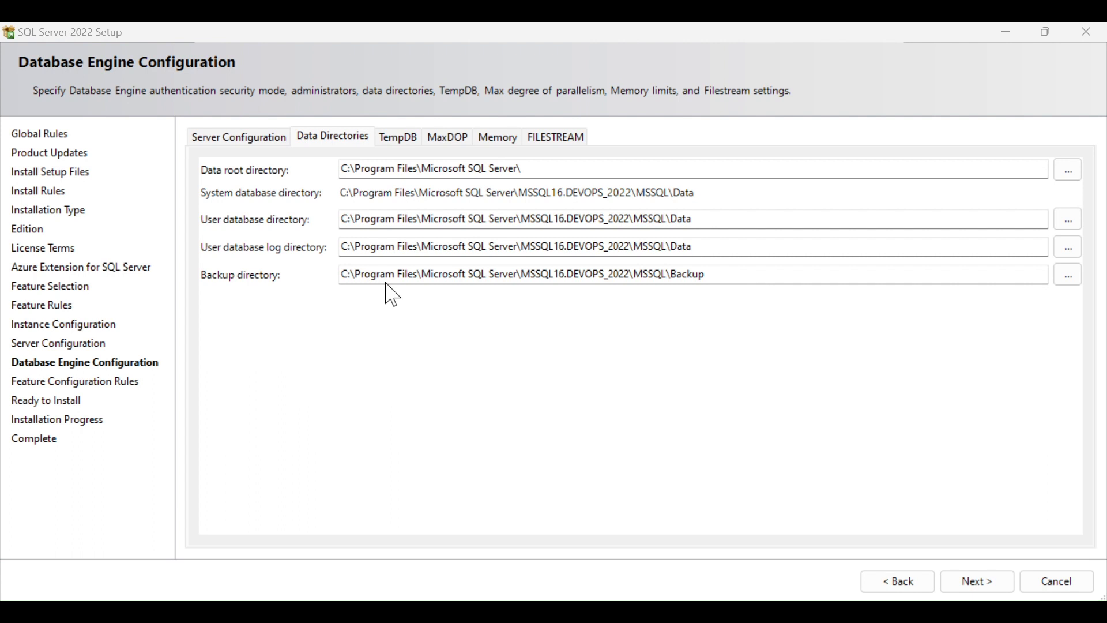
Point the user database log directory at drive D: as a first pass.
click(1070, 248)
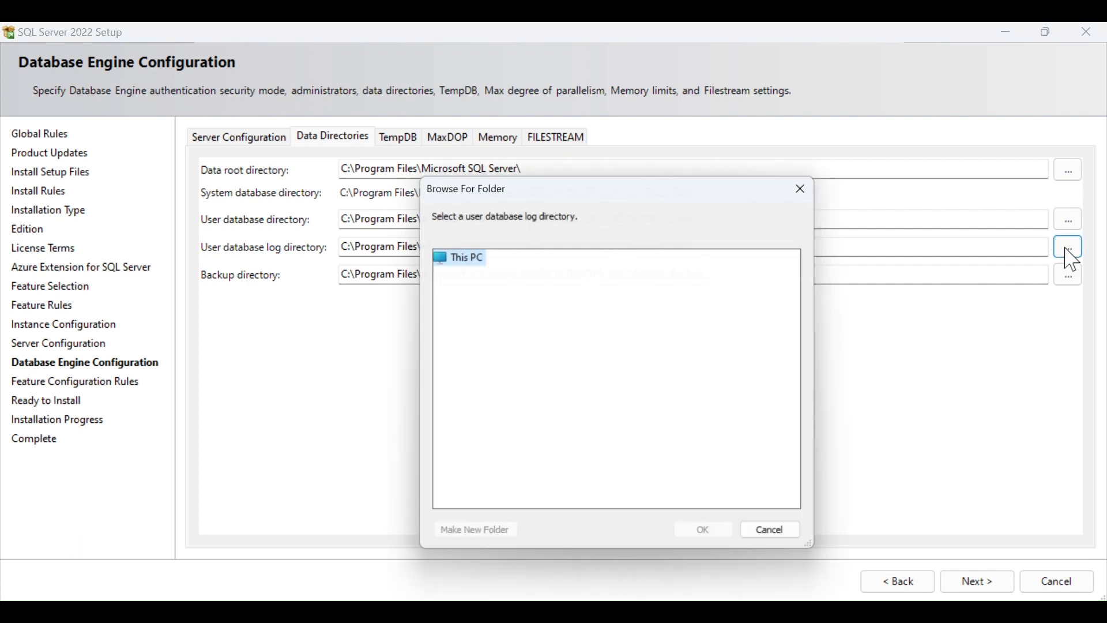
double_click(462, 292)
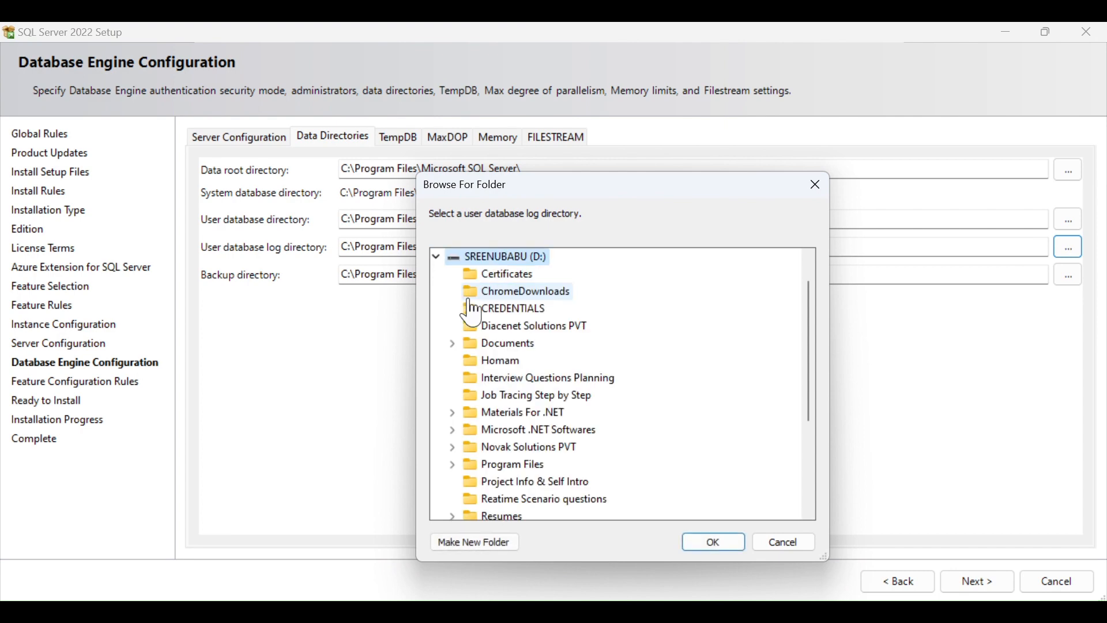
click(715, 543)
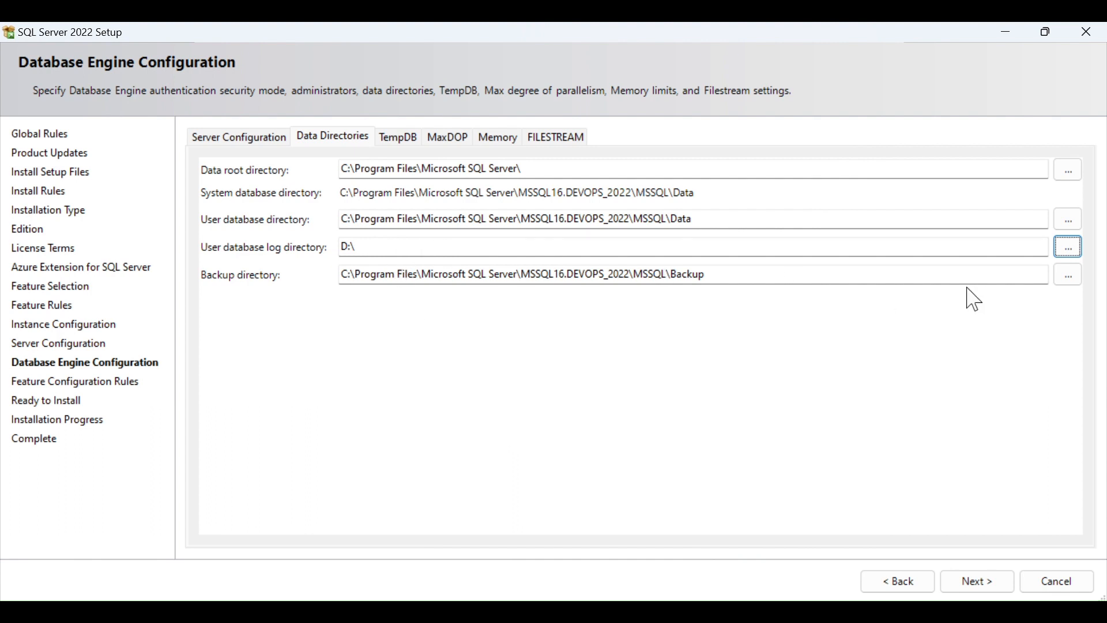
On drive D:, create the Program Files and Microsoft SQL Server folders.
click(1068, 247)
double_click(487, 485)
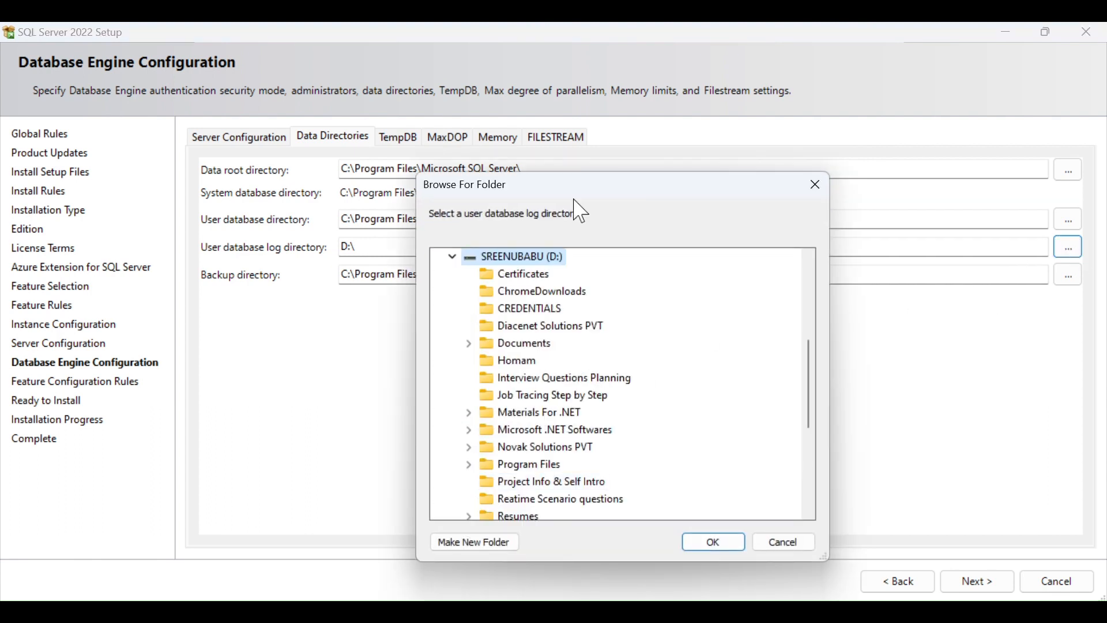
drag(573, 188, 818, 45)
right_click(987, 174)
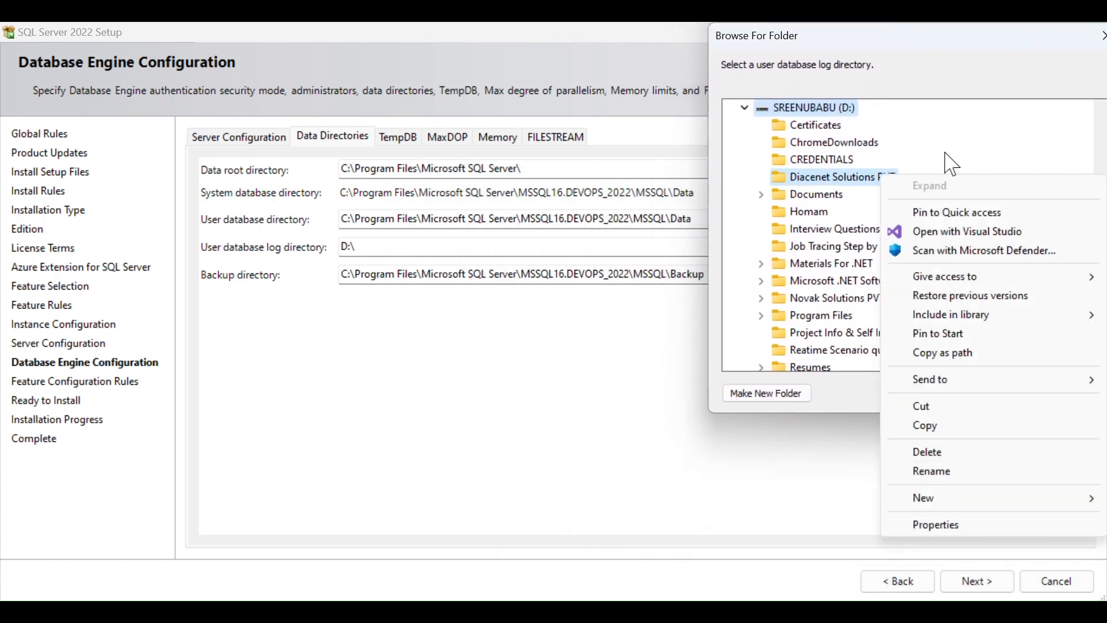
mouse_move(922, 497)
click(822, 496)
text(Progra)
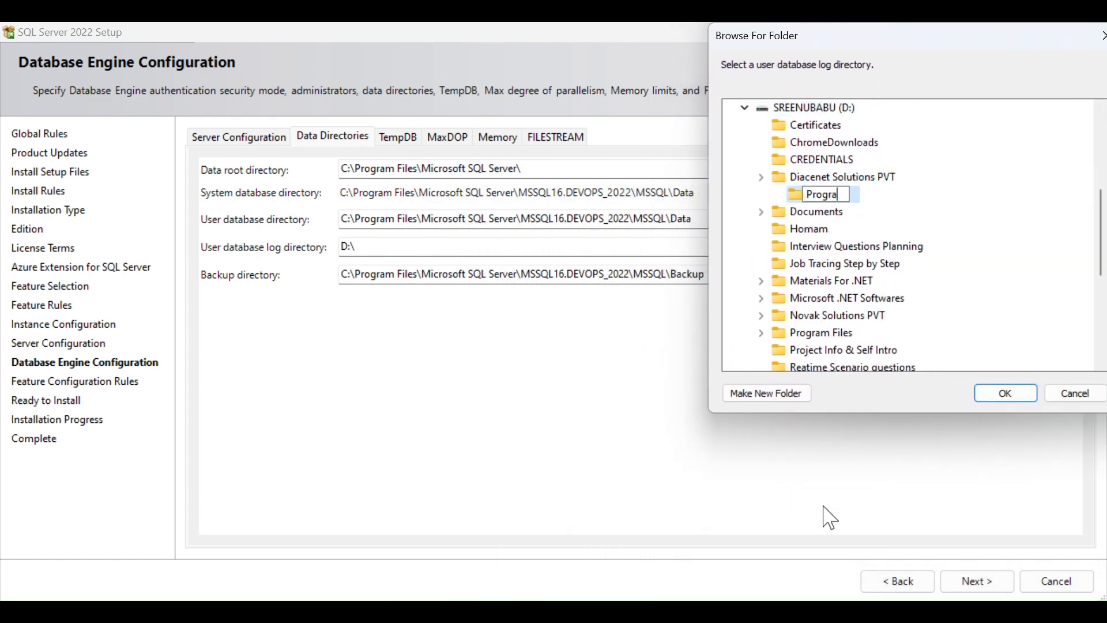
text(m Files)
key(Return)
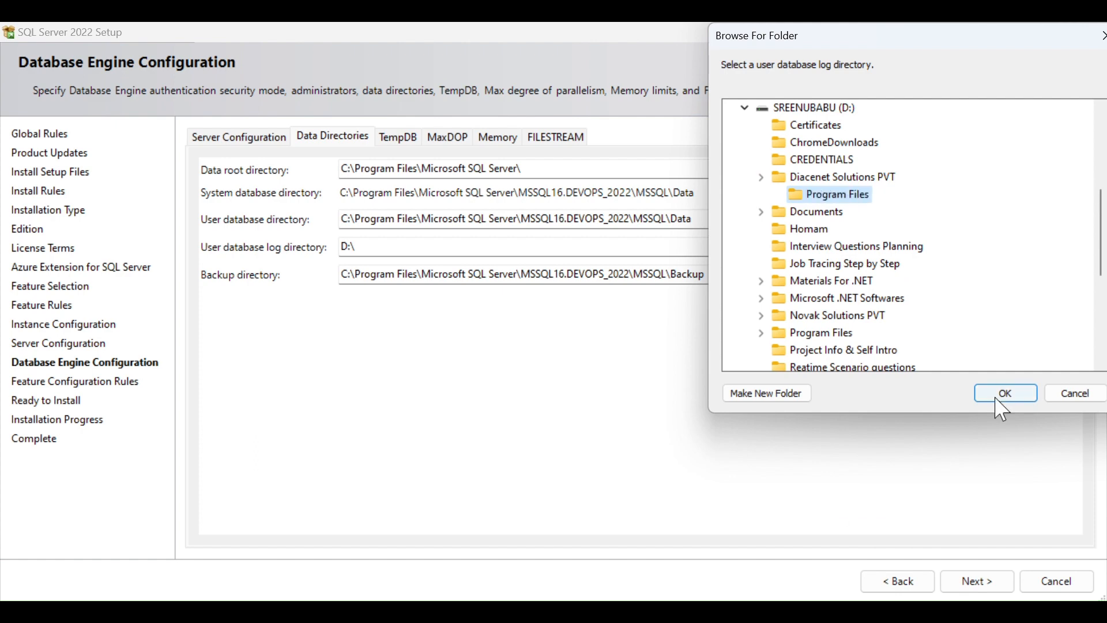
click(758, 394)
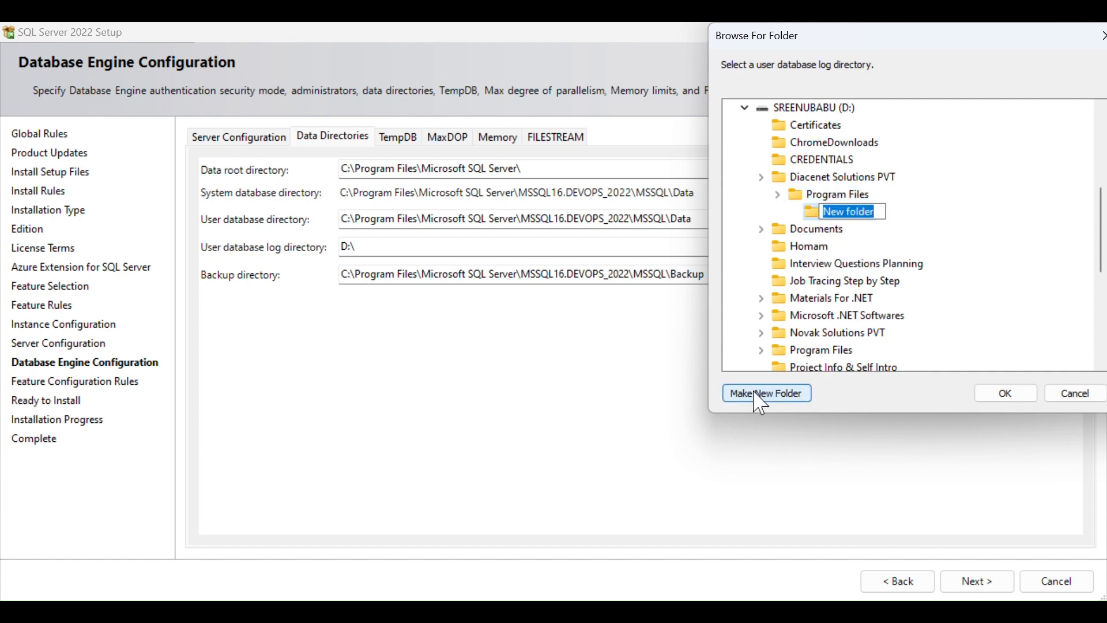
text(Microsoft SQL Server)
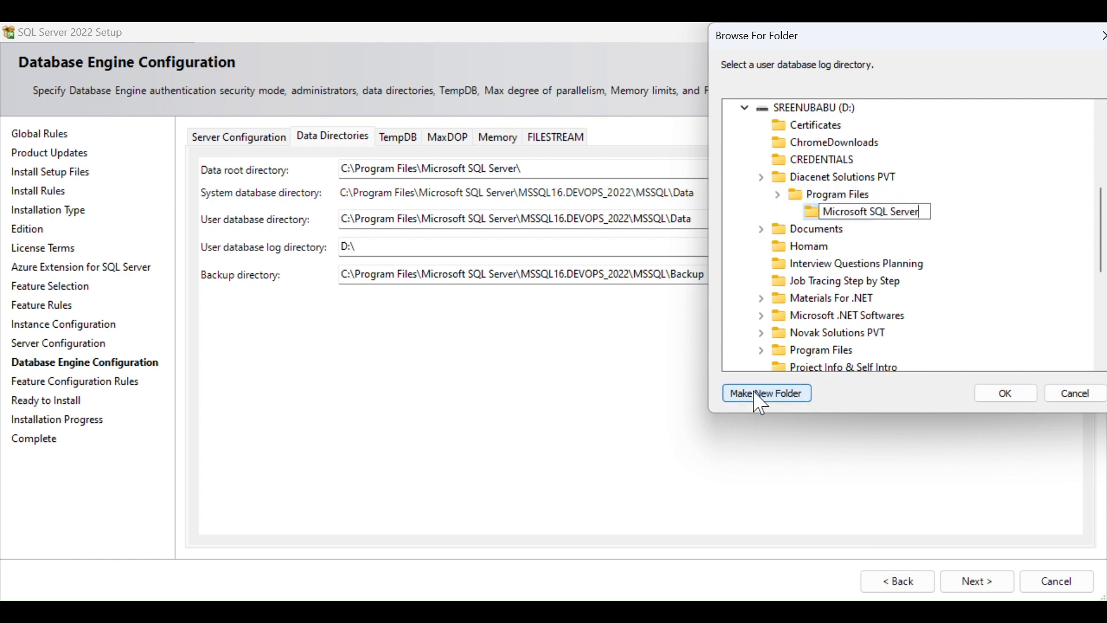
key(Return)
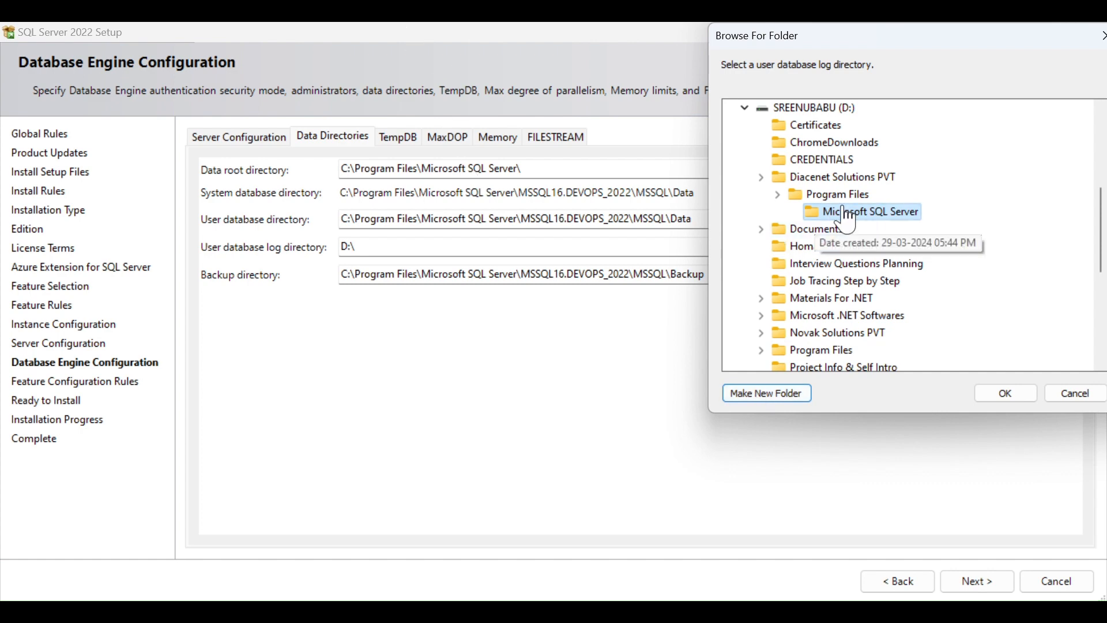
Create the MSSQL16.DEVOPS_2022 folder inside Microsoft SQL Server.
right_click(861, 219)
mouse_move(901, 529)
click(824, 530)
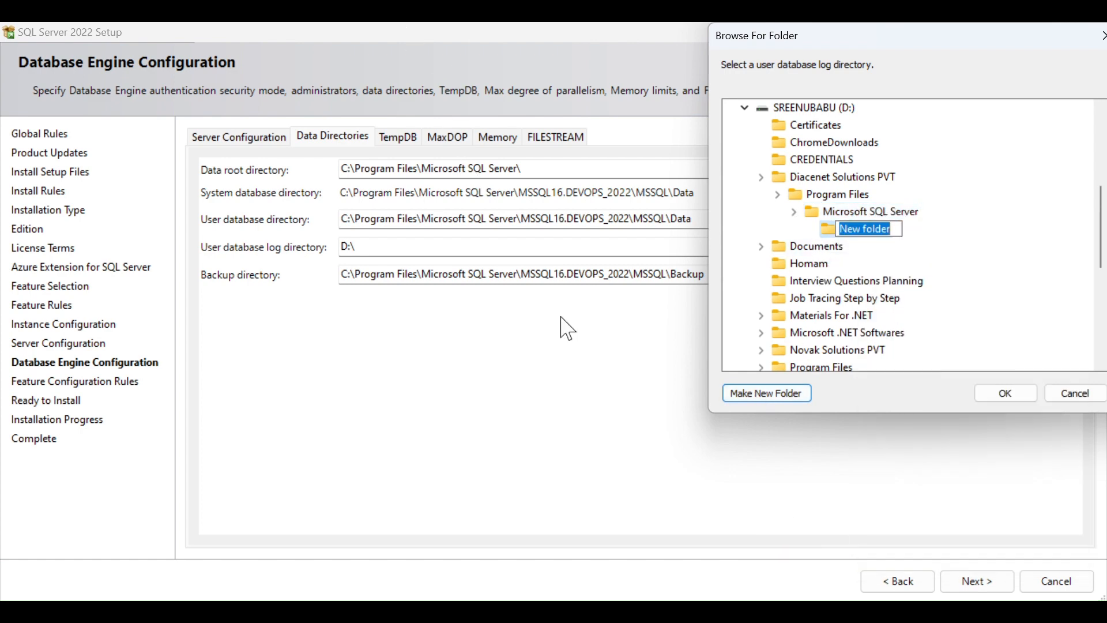
text(MSSQL)
key(BackSpace)
key(BackSpace)
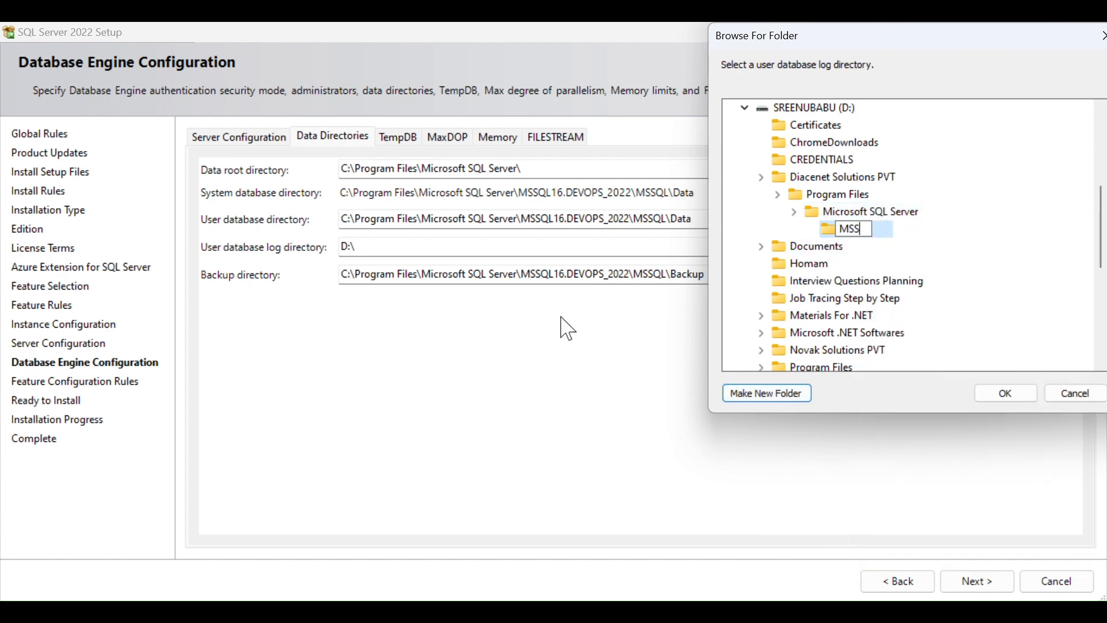
text(QLSERVER)
key(BackSpace)
key(BackSpace)
key(BackSpace)
key(BackSpace)
text(16.)
text(DEVOPS)
text(_@))
key(BackSpace)
key(BackSpace)
text(2022)
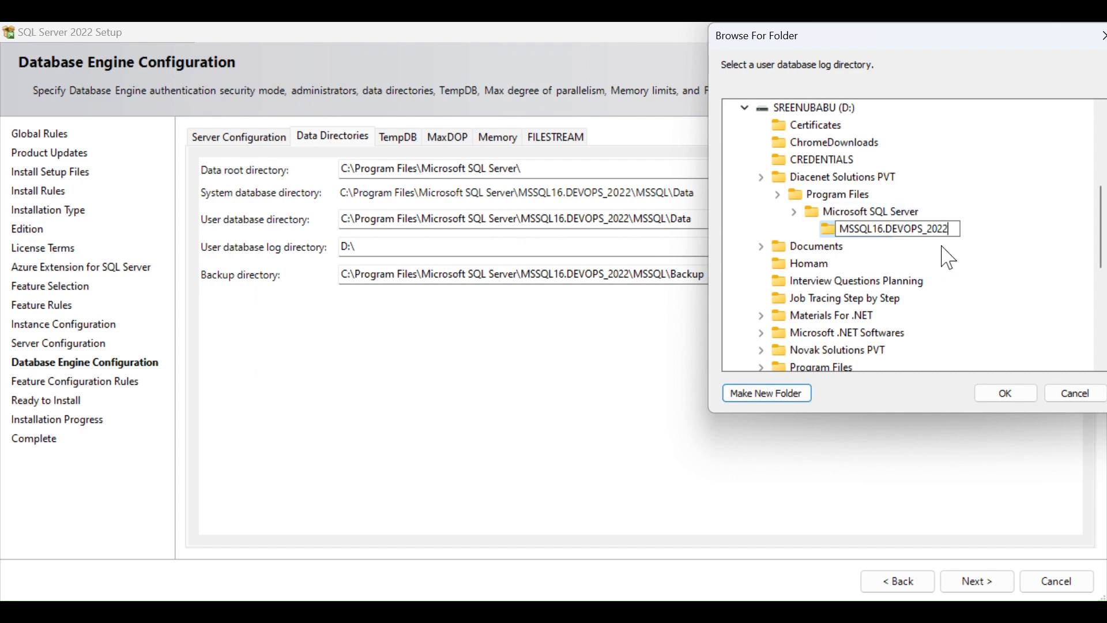
key(Return)
Add MSSQL and Data subfolders under MSSQL16.DEVOPS_2022 and select Data as the log folder.
right_click(891, 230)
mouse_move(905, 561)
click(824, 569)
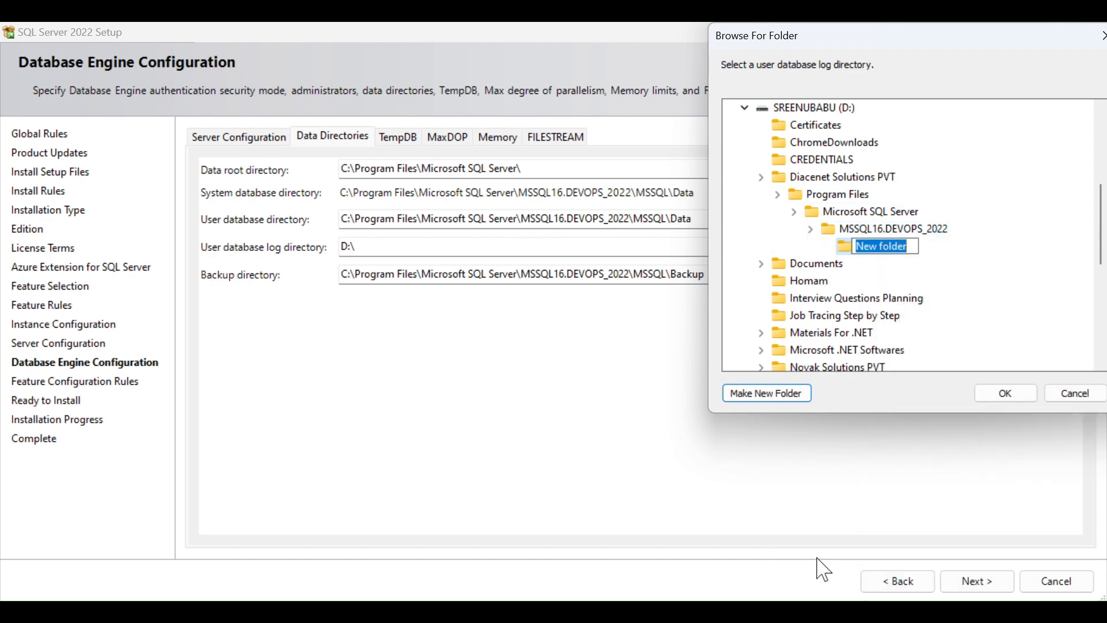
text(MSSQL)
key(Return)
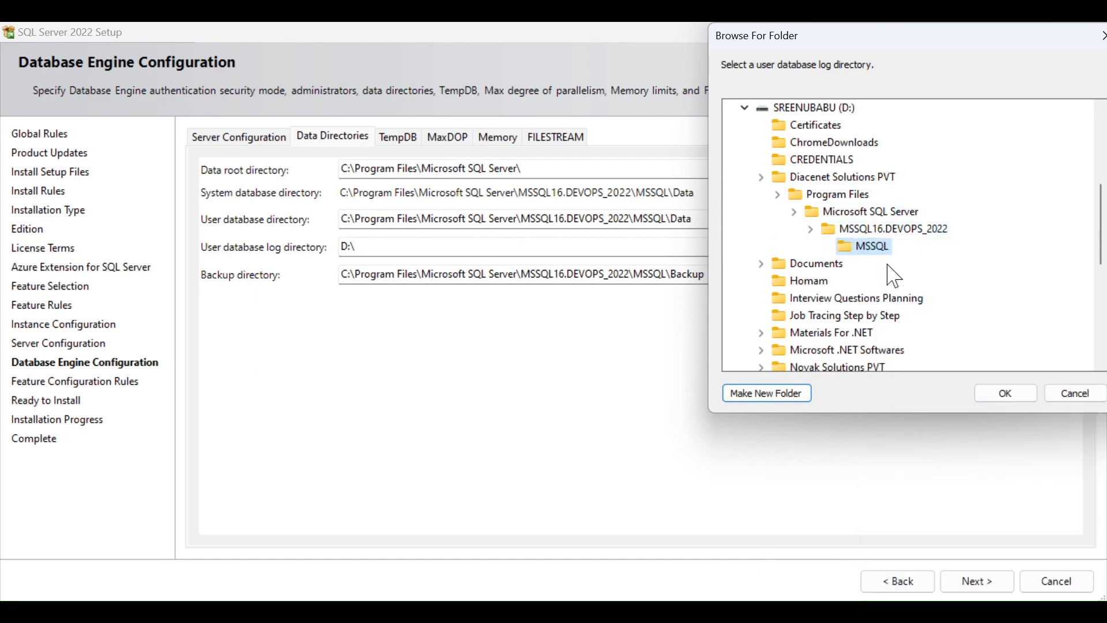
click(776, 392)
text(Data)
click(1004, 397)
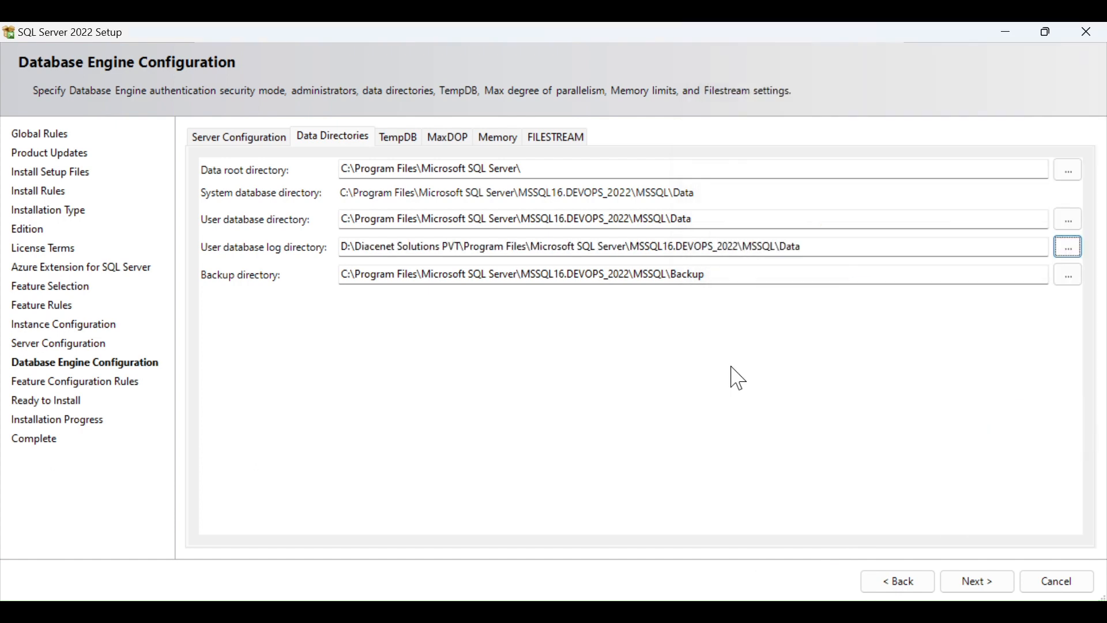
Reselect D:\Program Files\Microsoft SQL Server\MSSQL16.DEVOPS_2022\MSSQL\Data as the user database log directory.
click(462, 249)
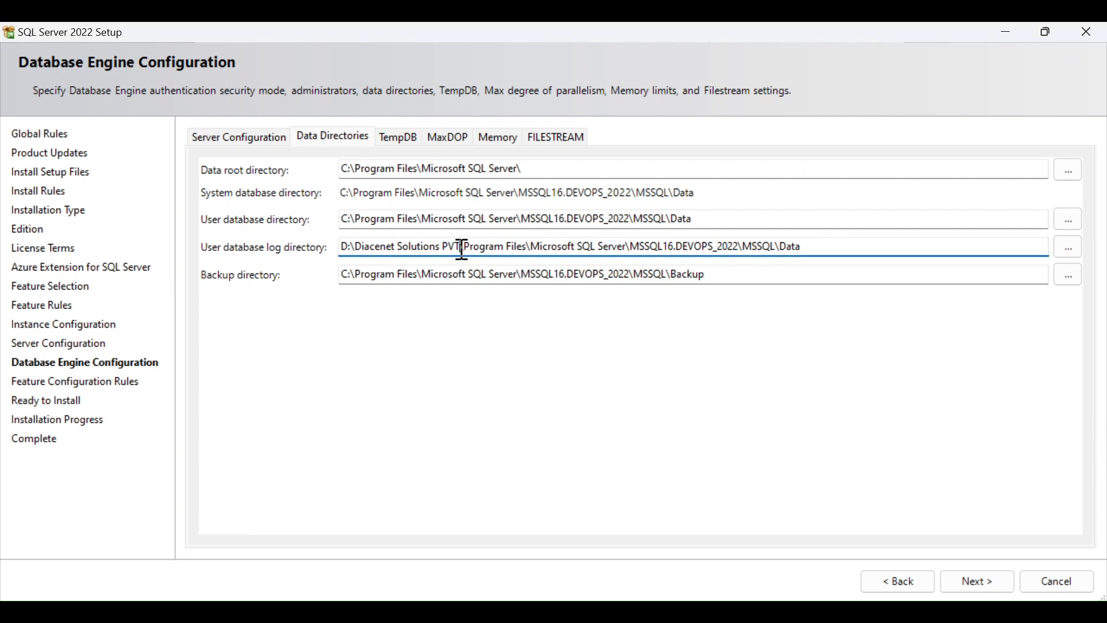
click(1070, 247)
drag(553, 486, 631, 334)
scroll(631, 444, down, 3)
scroll(630, 445, up, 1)
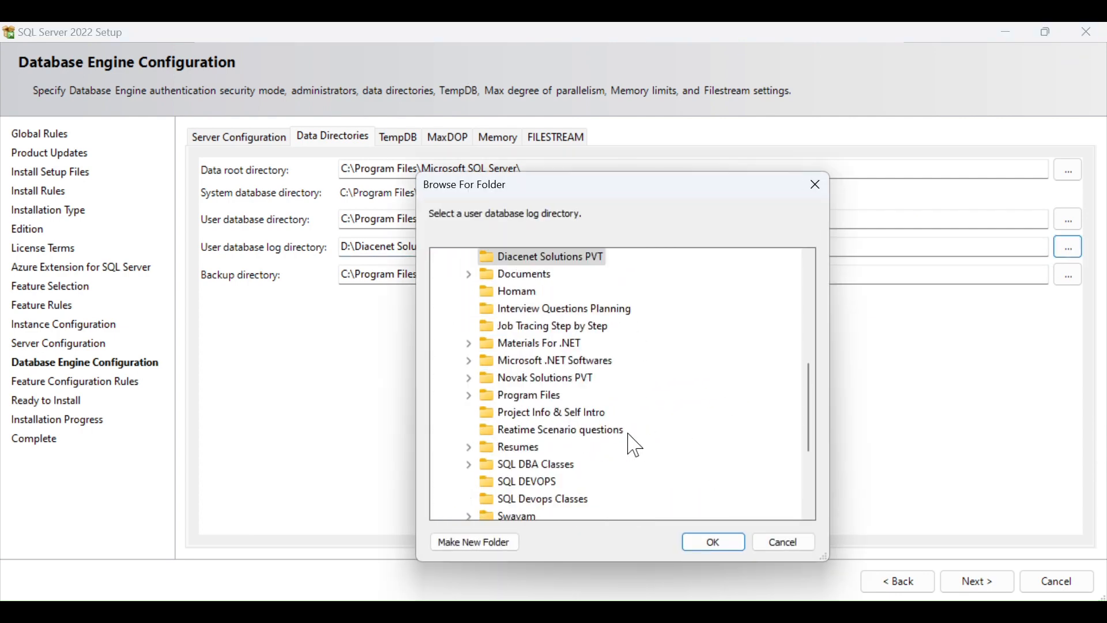
click(531, 397)
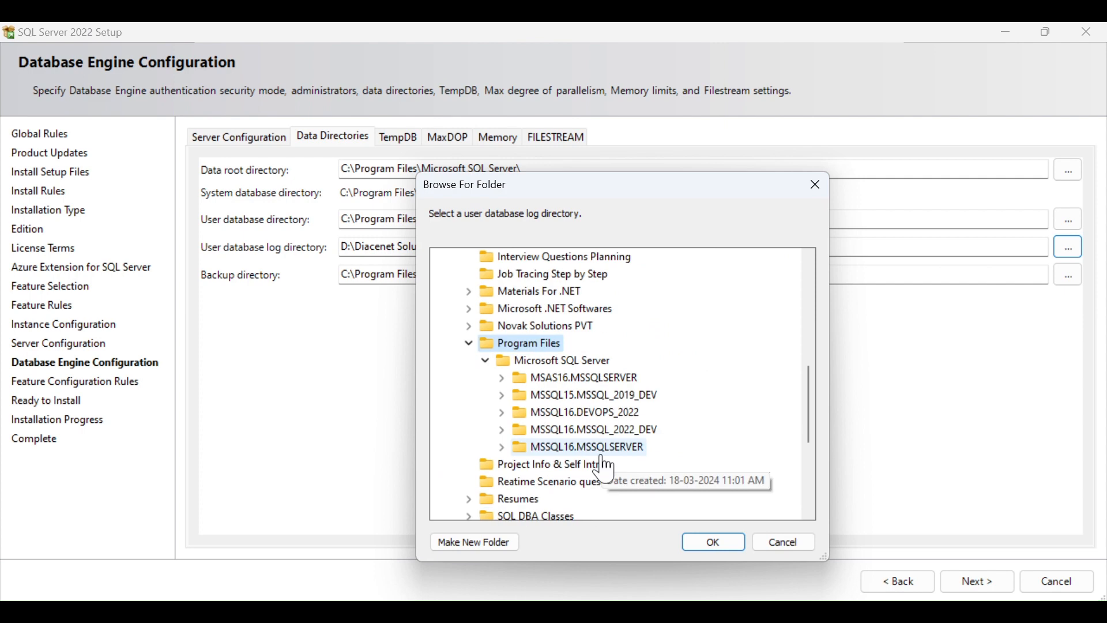
click(622, 414)
click(722, 546)
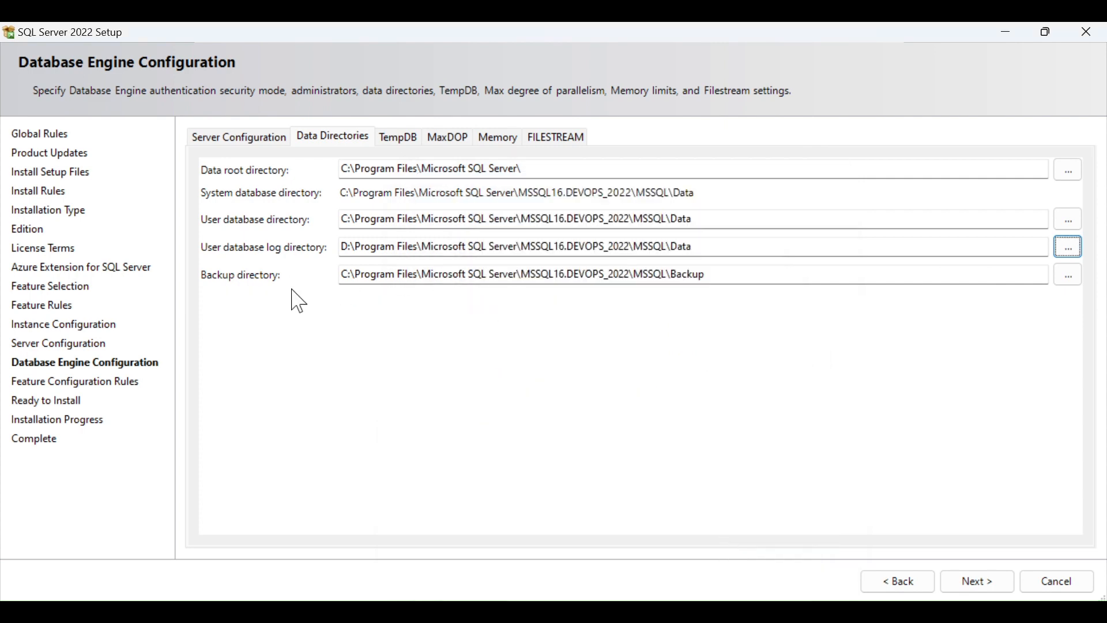
click(407, 141)
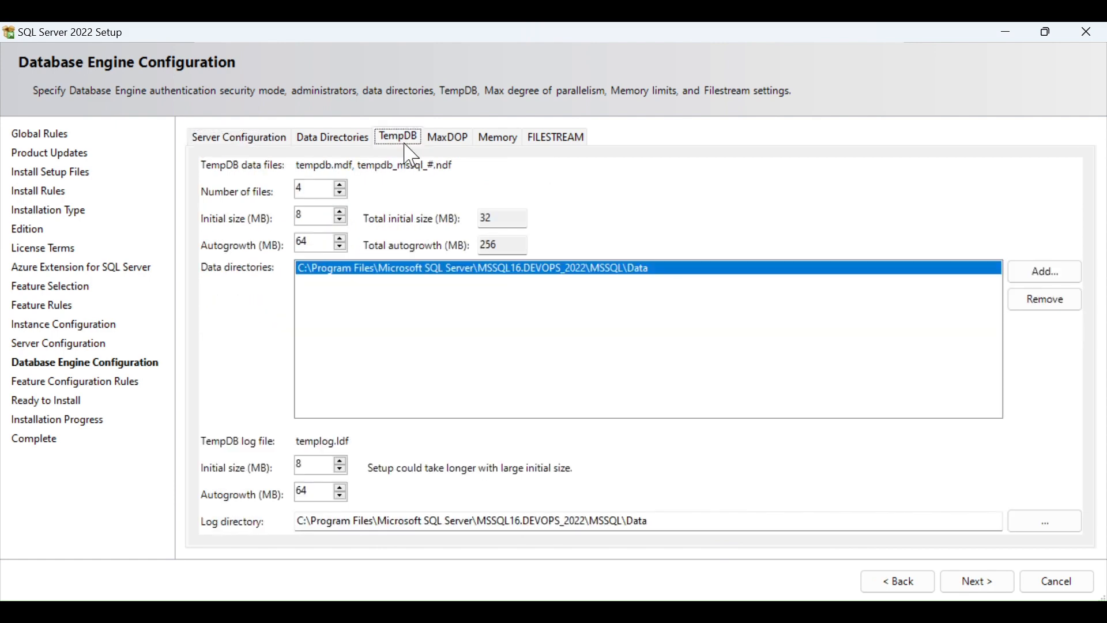
Reduce the number of TempDB data files to 1.
key(Tab)
key(BackSpace)
text(1)
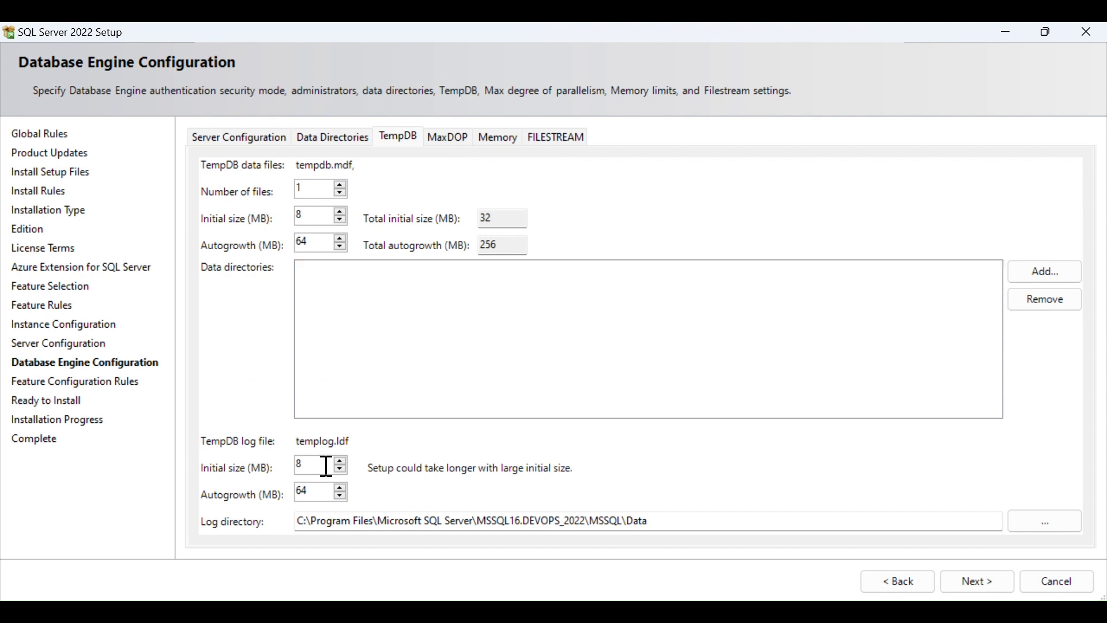
click(327, 466)
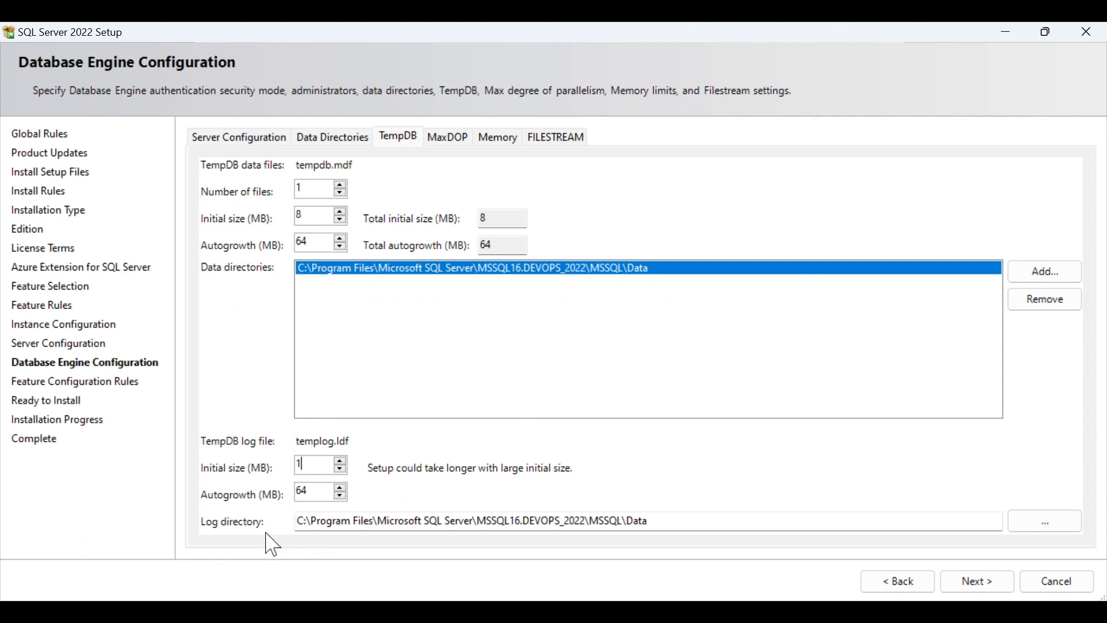
Set the TempDB log directory to D:\...\MSSQL16.DEVOPS_2022\MSSQL\Data.
mouse_move(264, 283)
click(1059, 523)
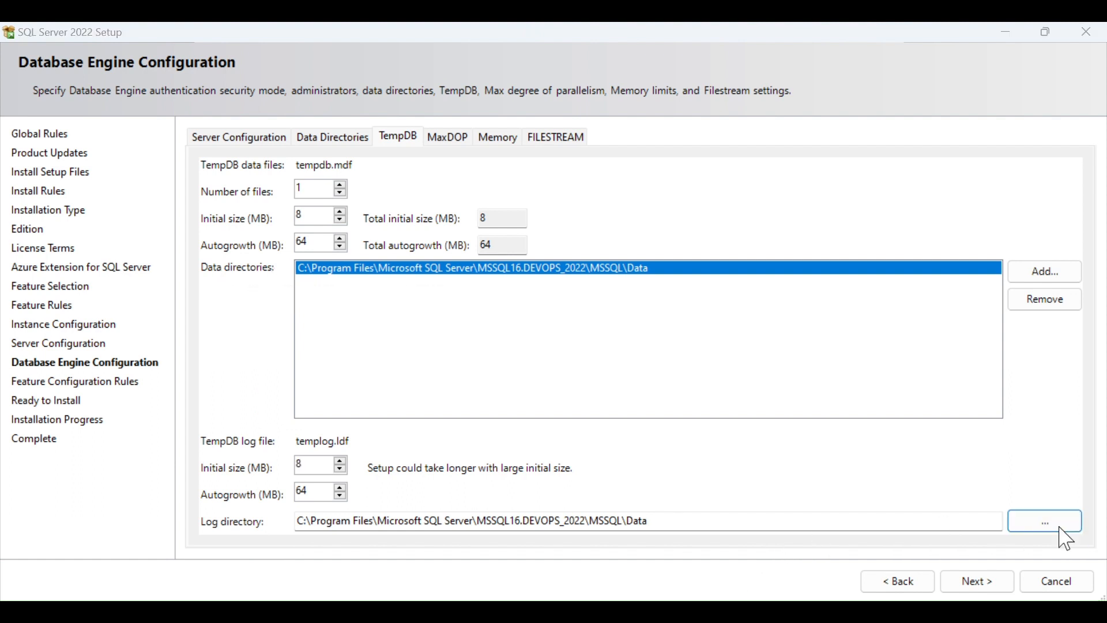
double_click(557, 295)
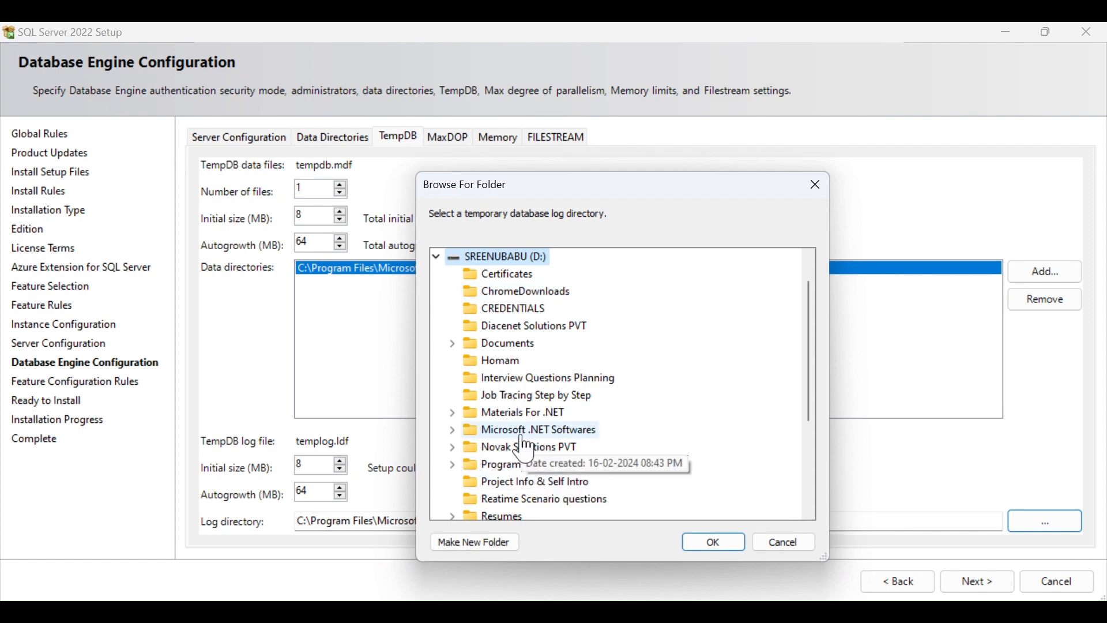
click(508, 465)
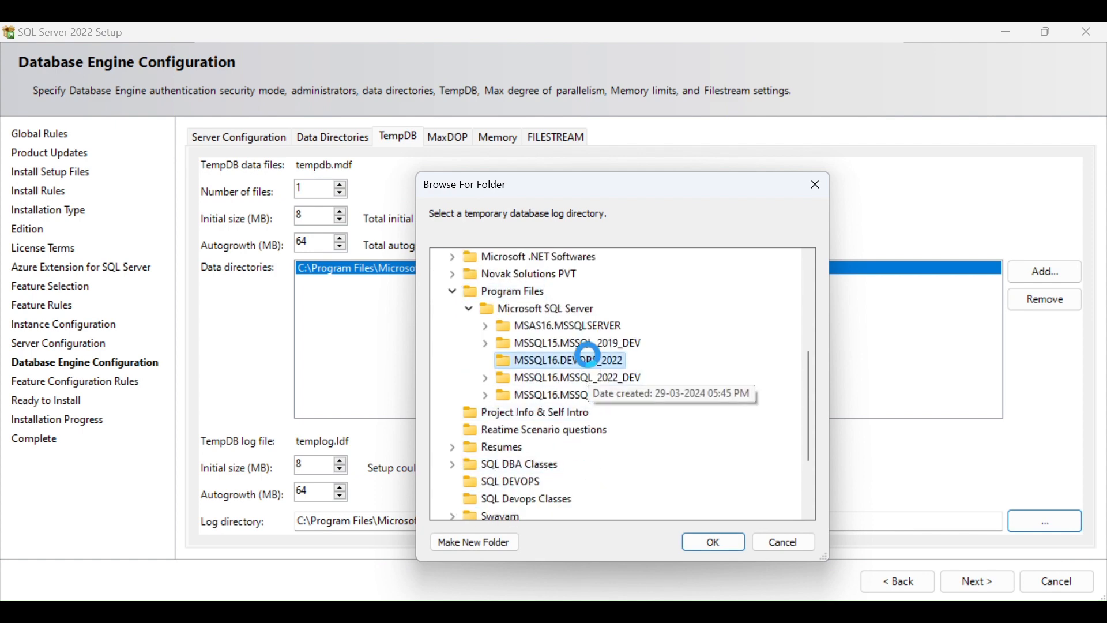
double_click(553, 361)
double_click(539, 308)
click(549, 326)
click(716, 543)
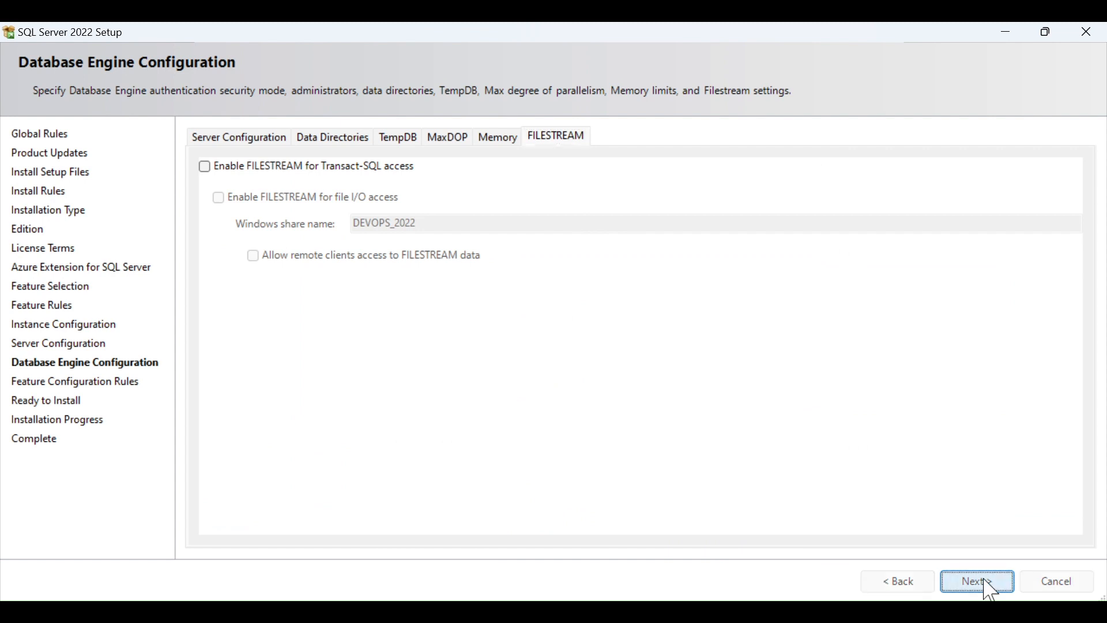
Advance to Ready to Install and scroll through the DEVOPS_2022 features, directories and service settings.
click(989, 584)
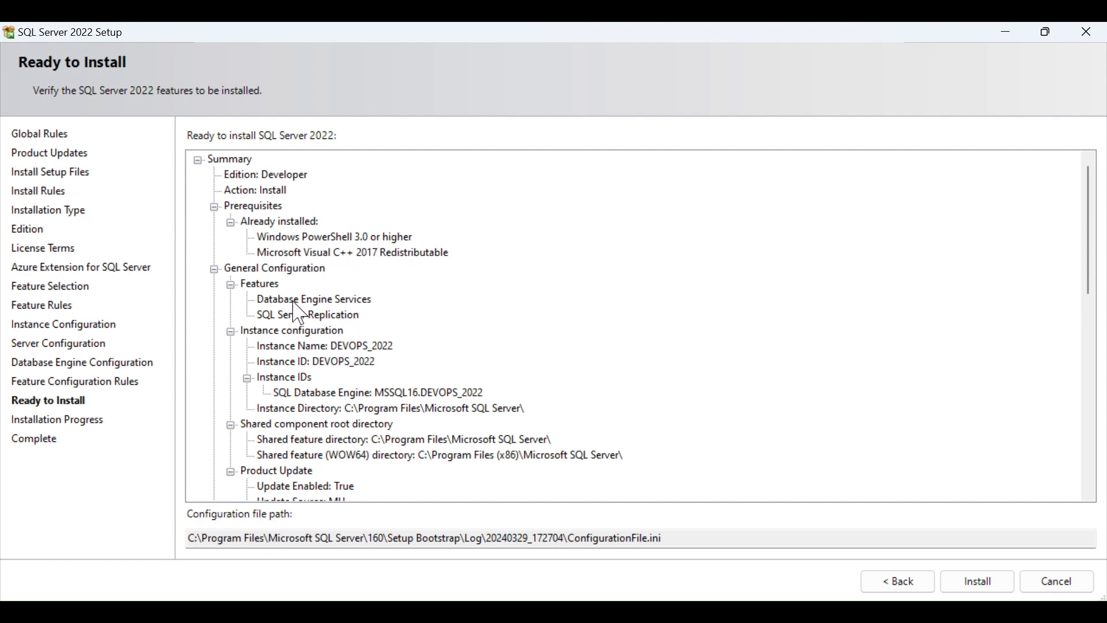
scroll(289, 294, down, 2)
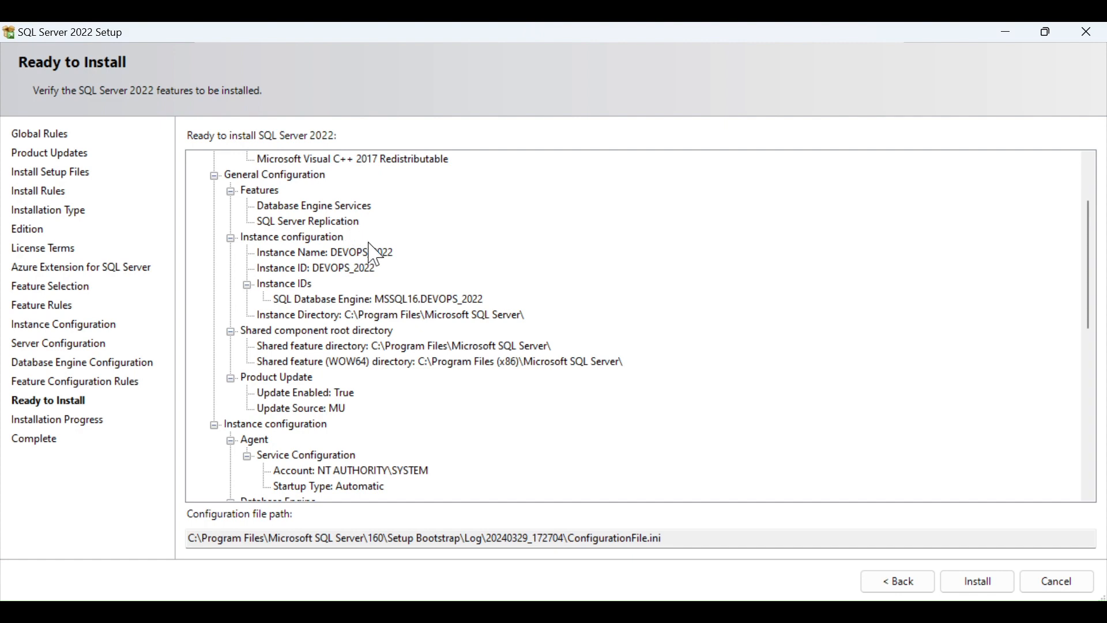
scroll(383, 294, down, 1)
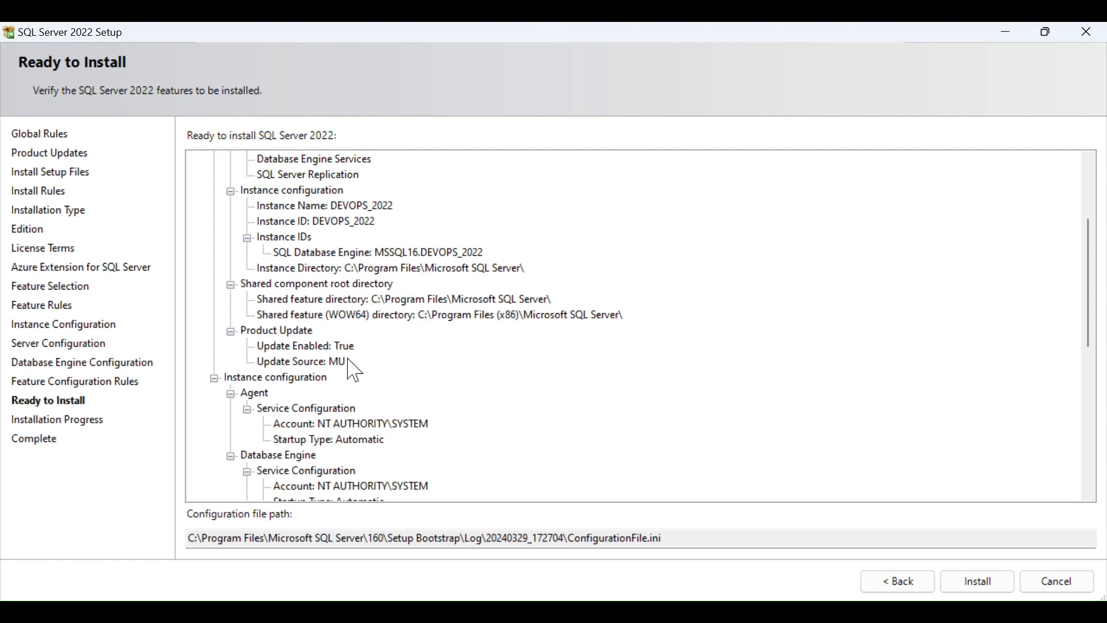
scroll(353, 369, down, 2)
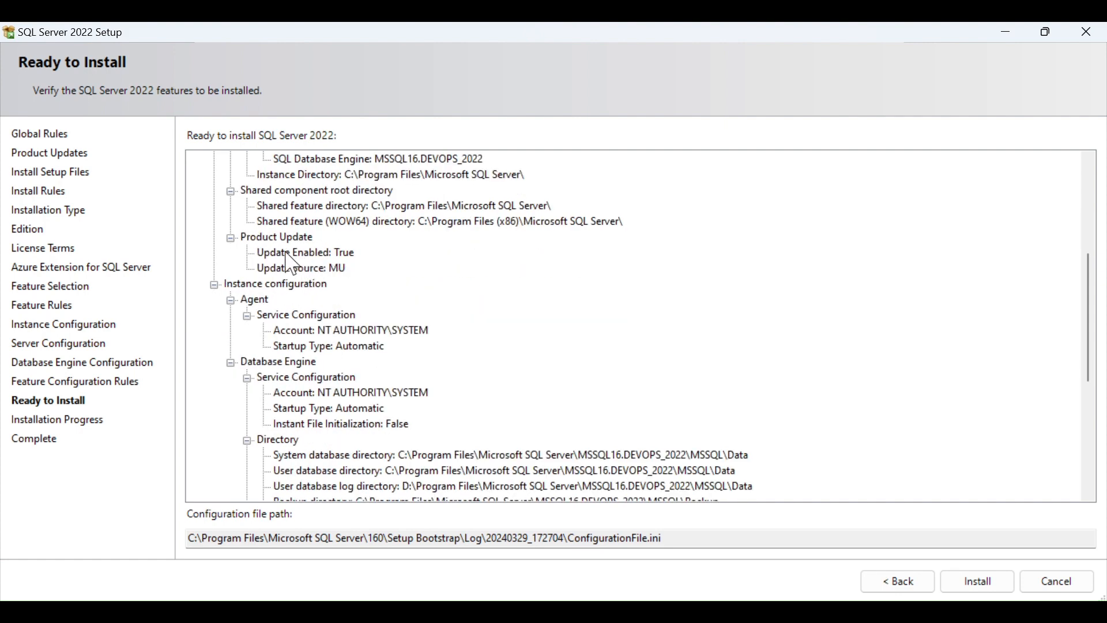
scroll(374, 300, down, 1)
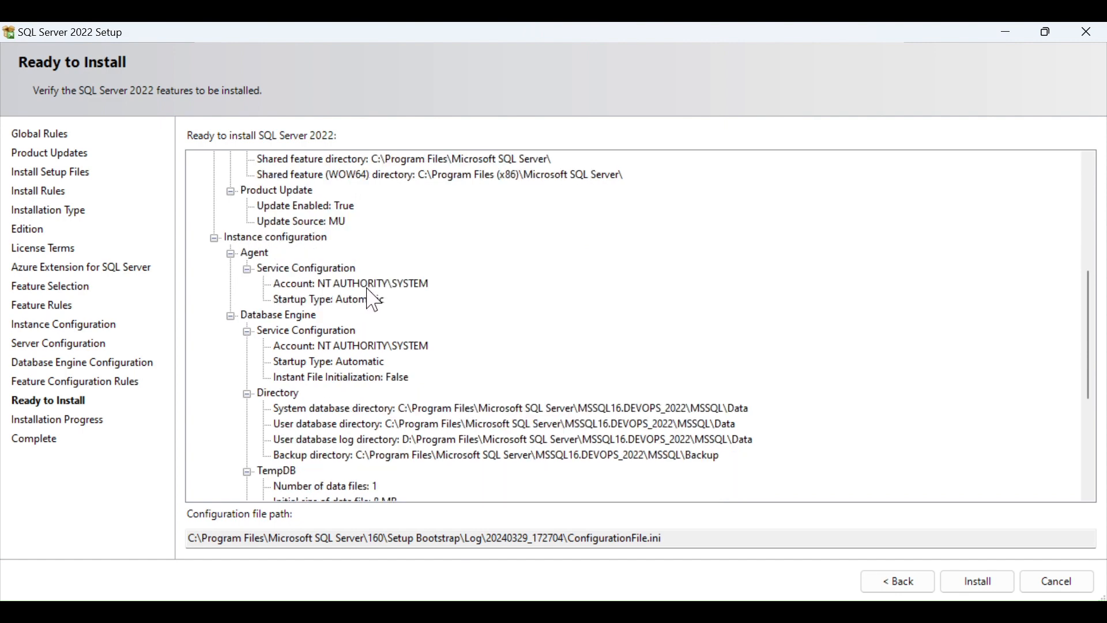
scroll(374, 300, down, 1)
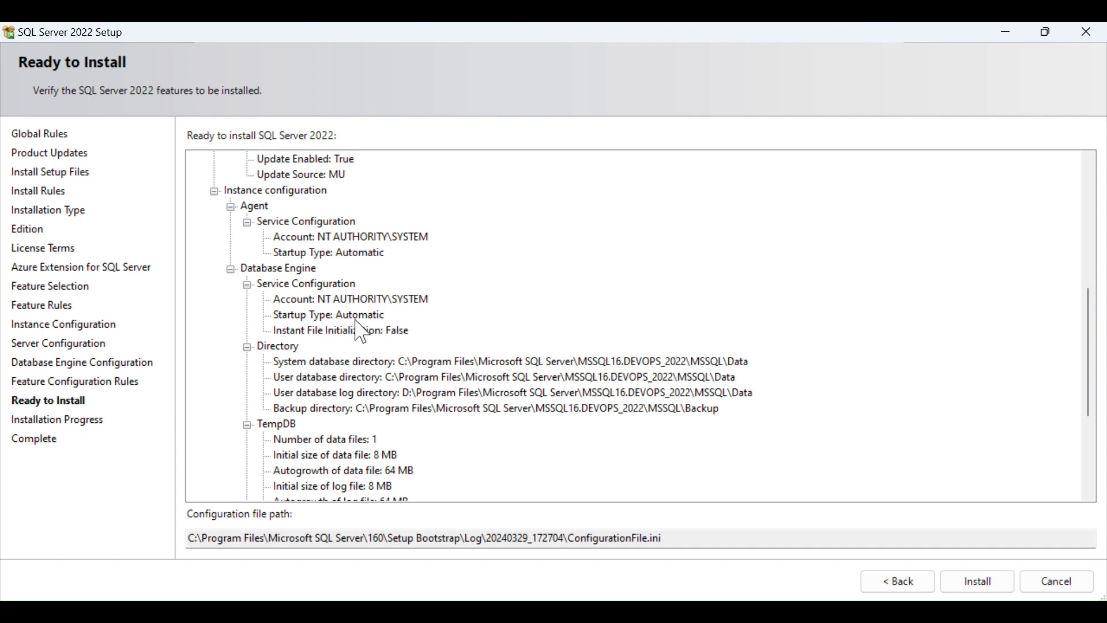
Scroll to the end of the summary and start installing the DEVOPS_2022 instance.
scroll(381, 353, down, 3)
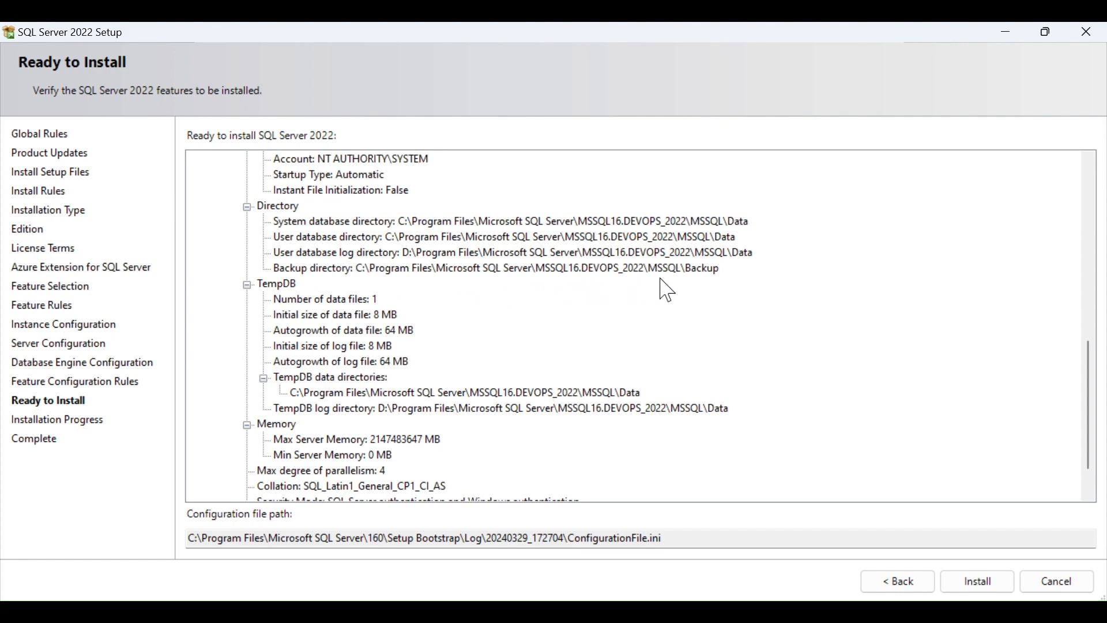
scroll(431, 314, down, 1)
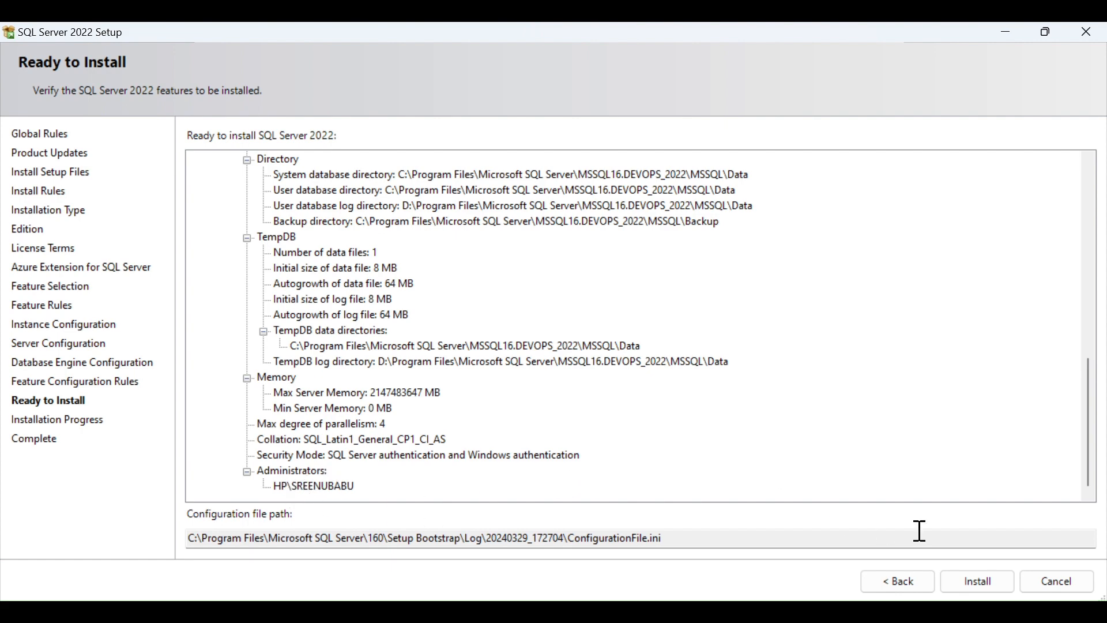
click(973, 581)
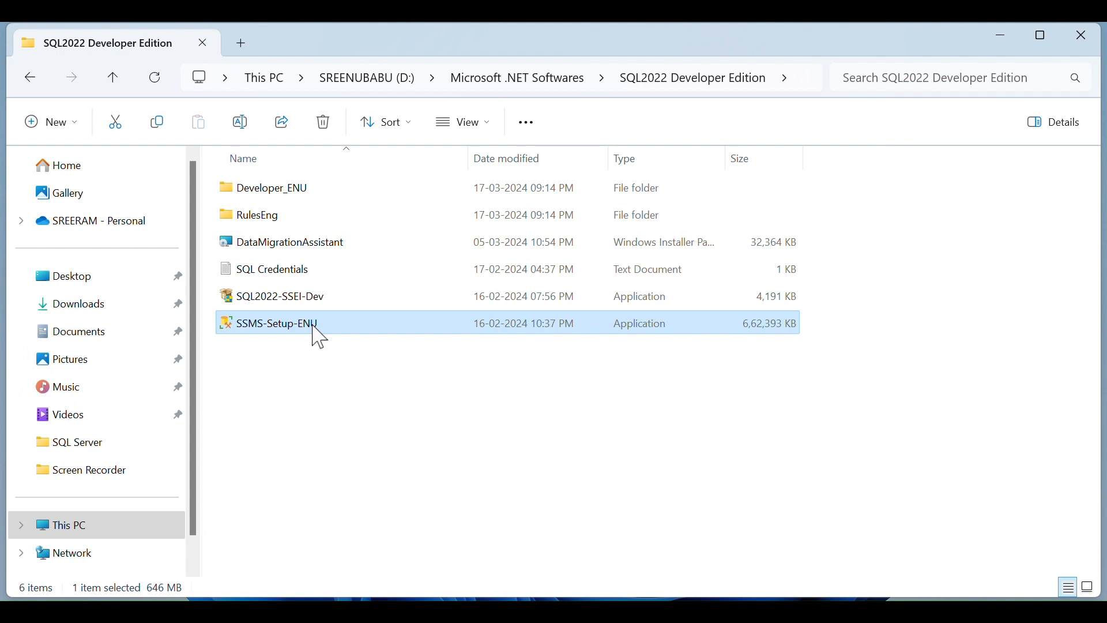
Run SSMS-Setup-ENU as administrator from the SQL2022 Developer Edition folder.
right_click(319, 337)
click(396, 256)
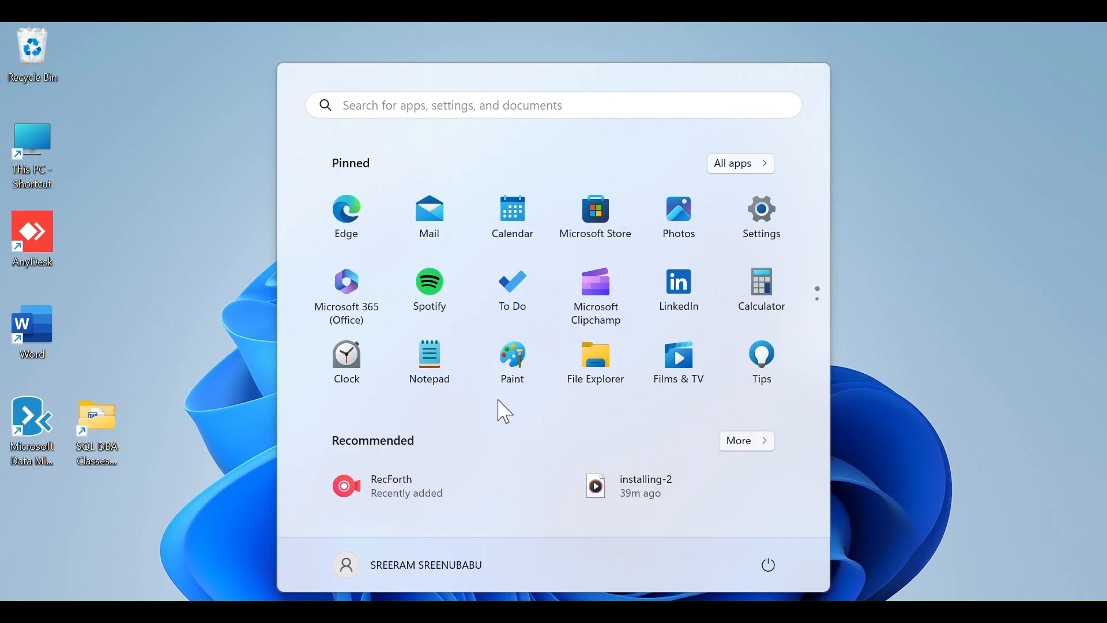
Search for ssms and launch SQL Server Management Studio 19 as administrator.
text(ssms)
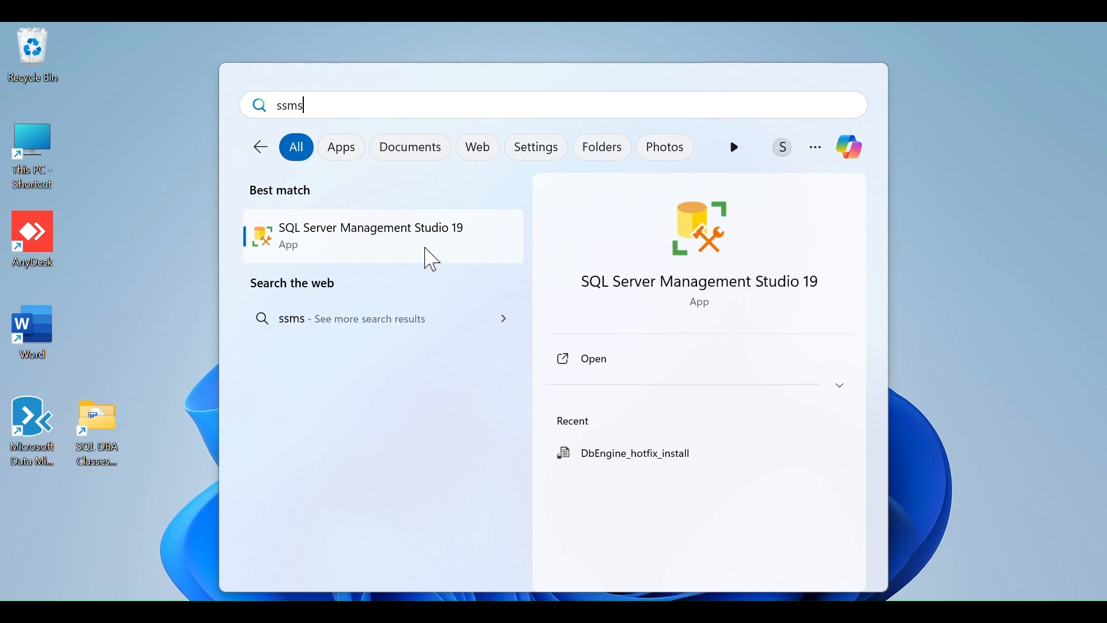
right_click(429, 255)
click(467, 271)
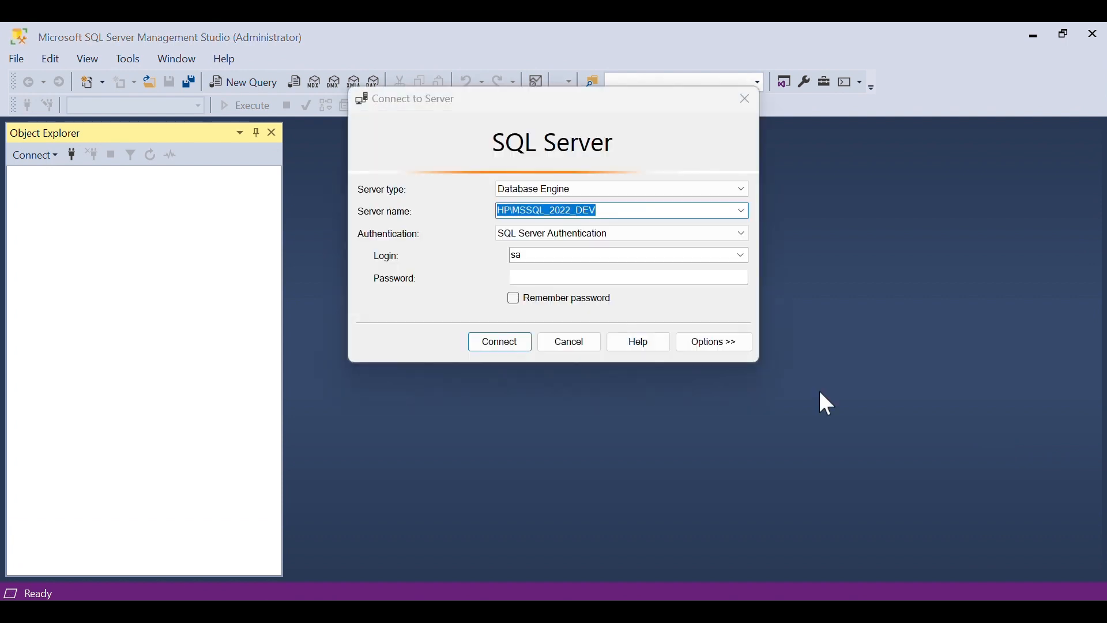
Browse the local Database Engine servers and select HP\DEVOPS_2022 as the server name.
click(744, 211)
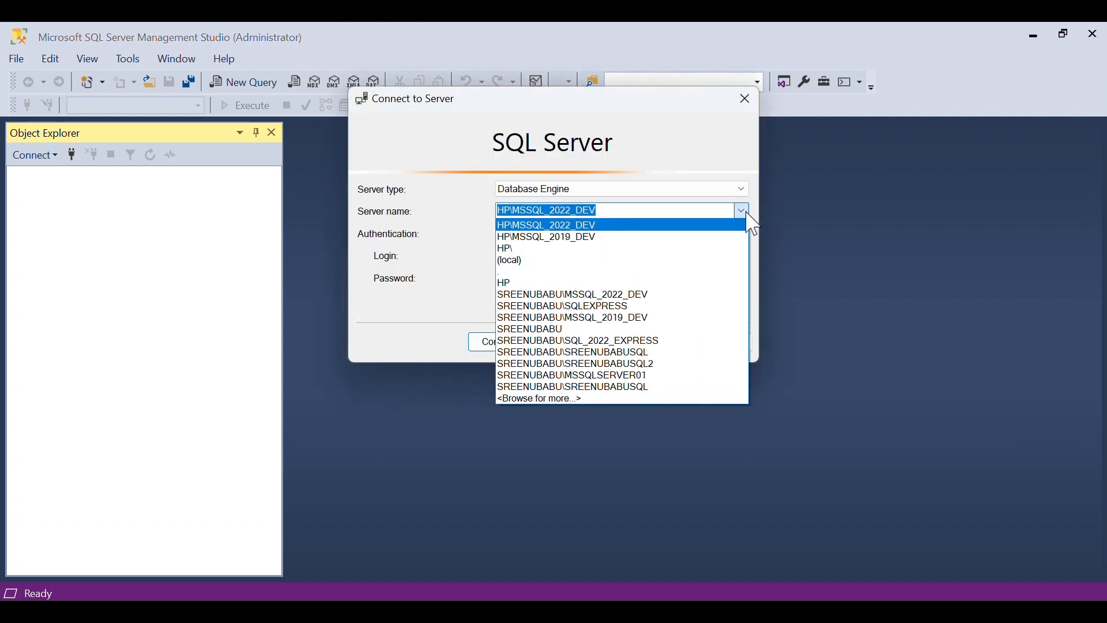
click(574, 398)
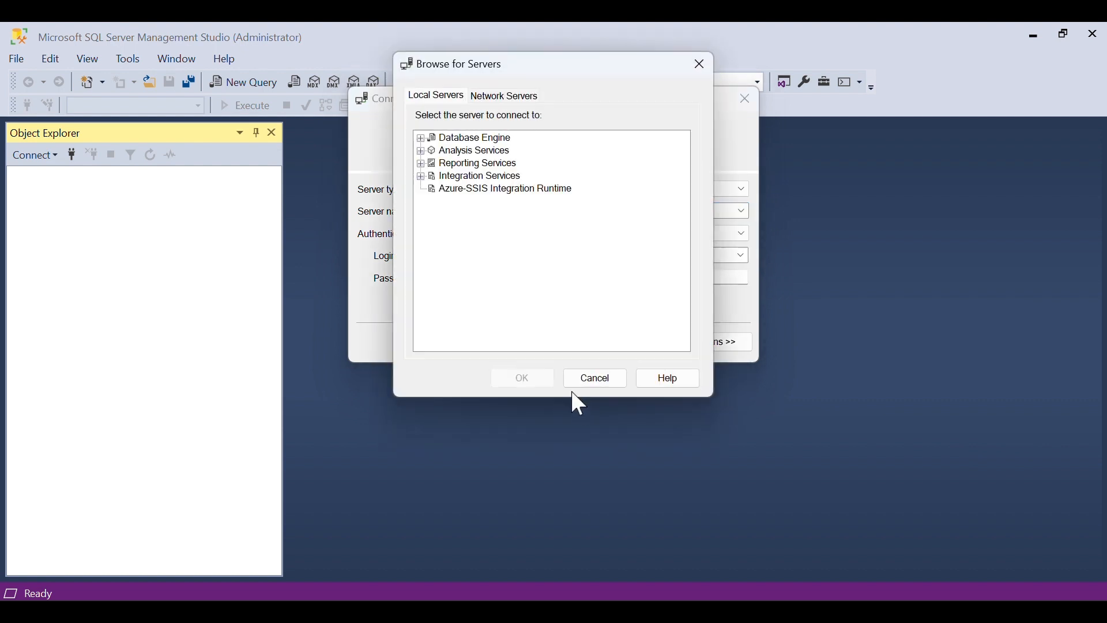
click(420, 138)
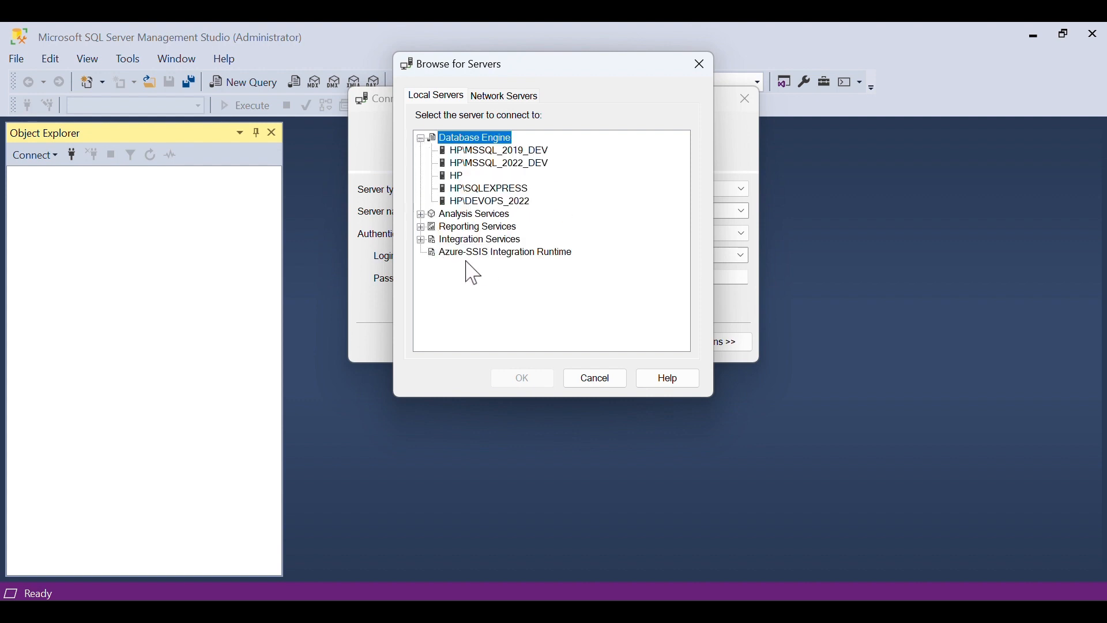
click(420, 240)
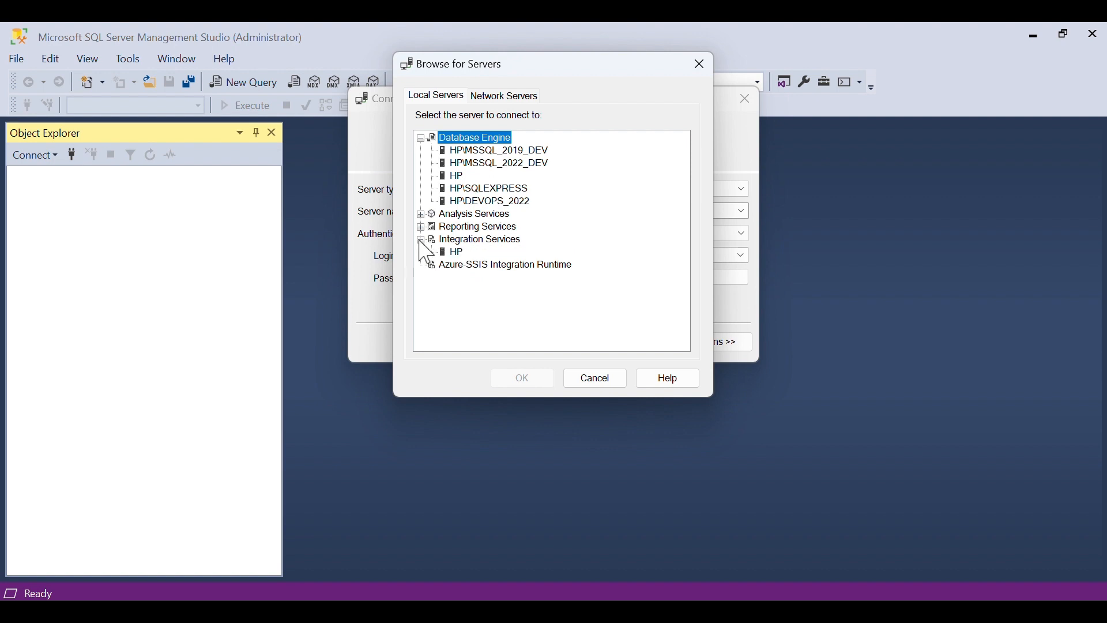
click(421, 241)
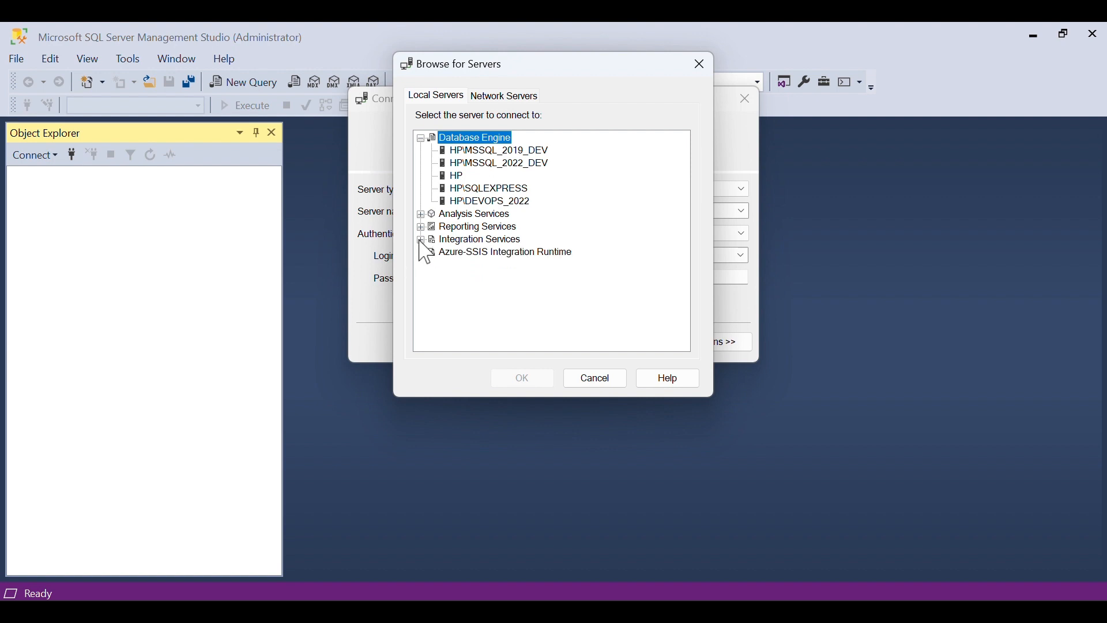
click(421, 229)
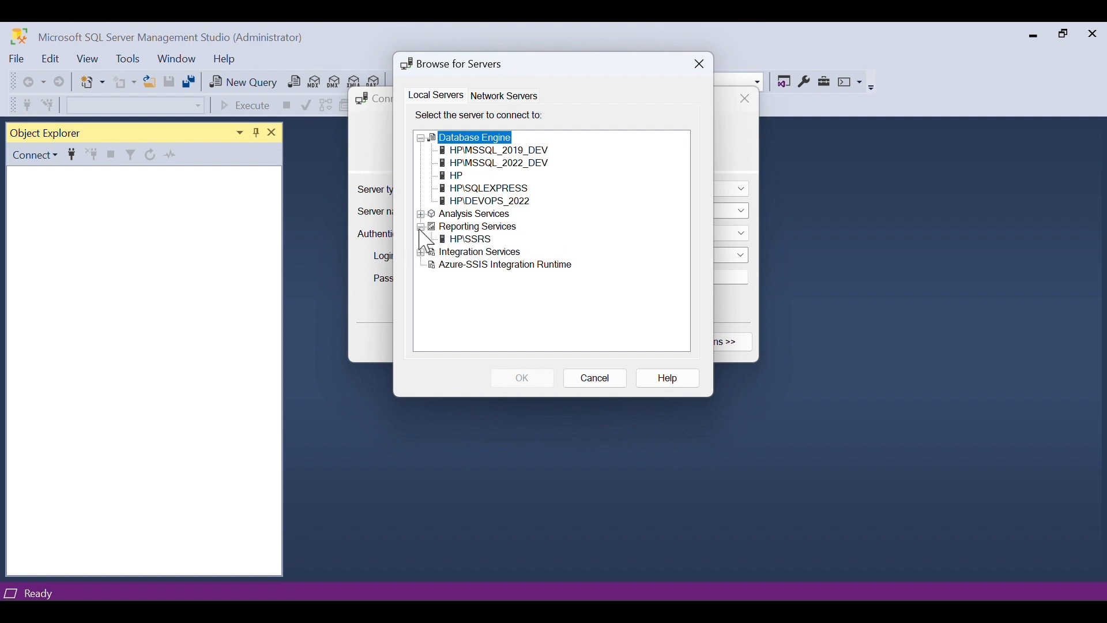
click(421, 228)
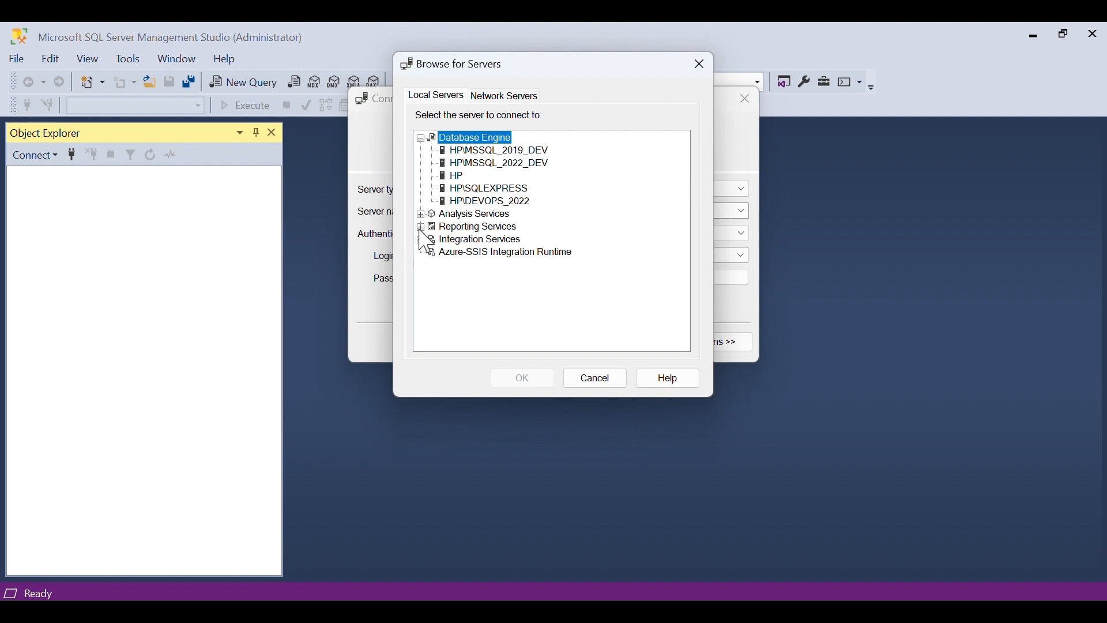
click(420, 215)
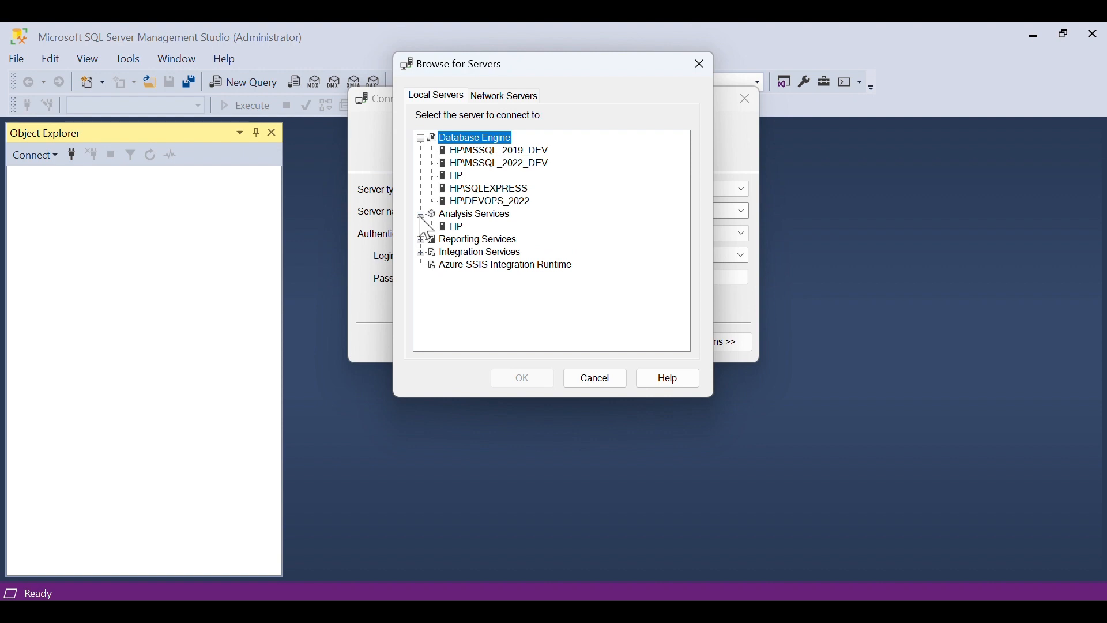
click(421, 215)
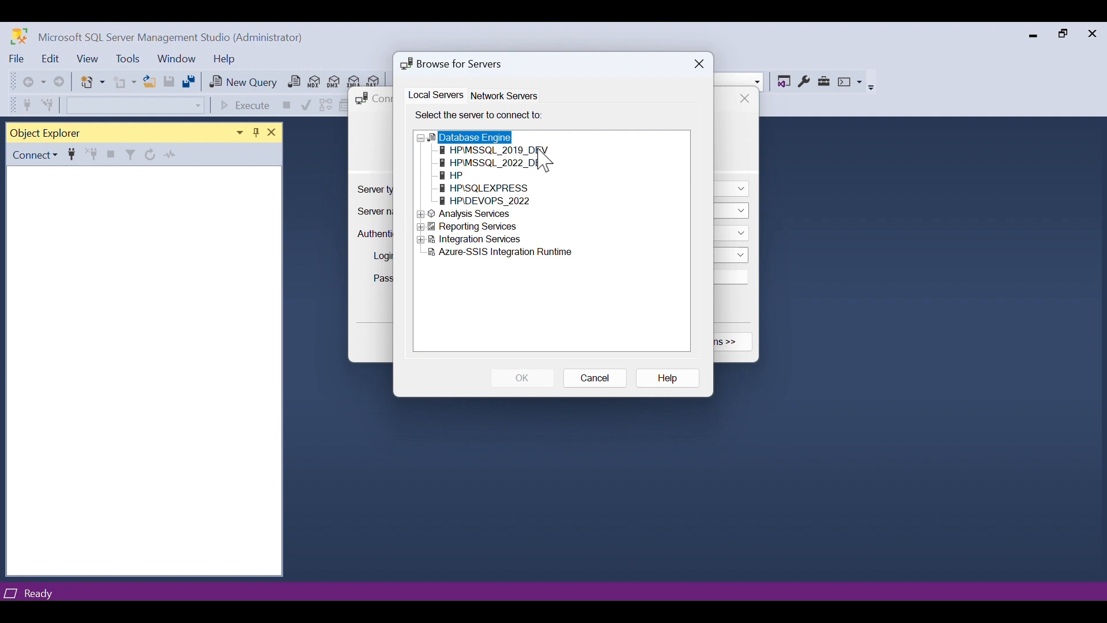
click(497, 203)
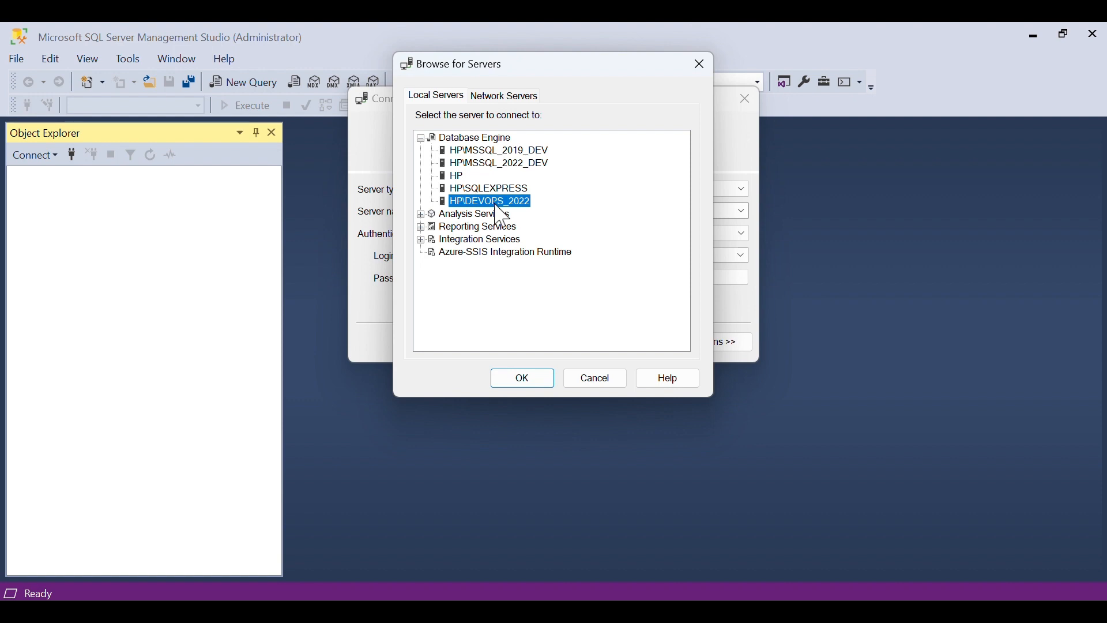
click(514, 382)
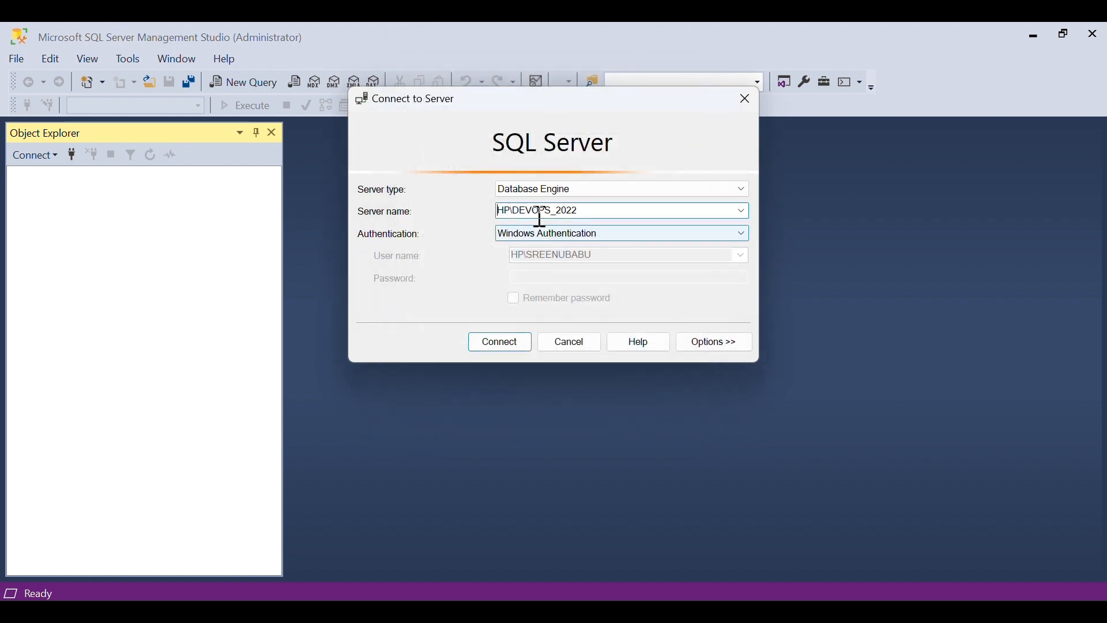
Connect as sa with SQL Server Authentication and expand Databases to list master, model, msdb, tempdb.
click(610, 238)
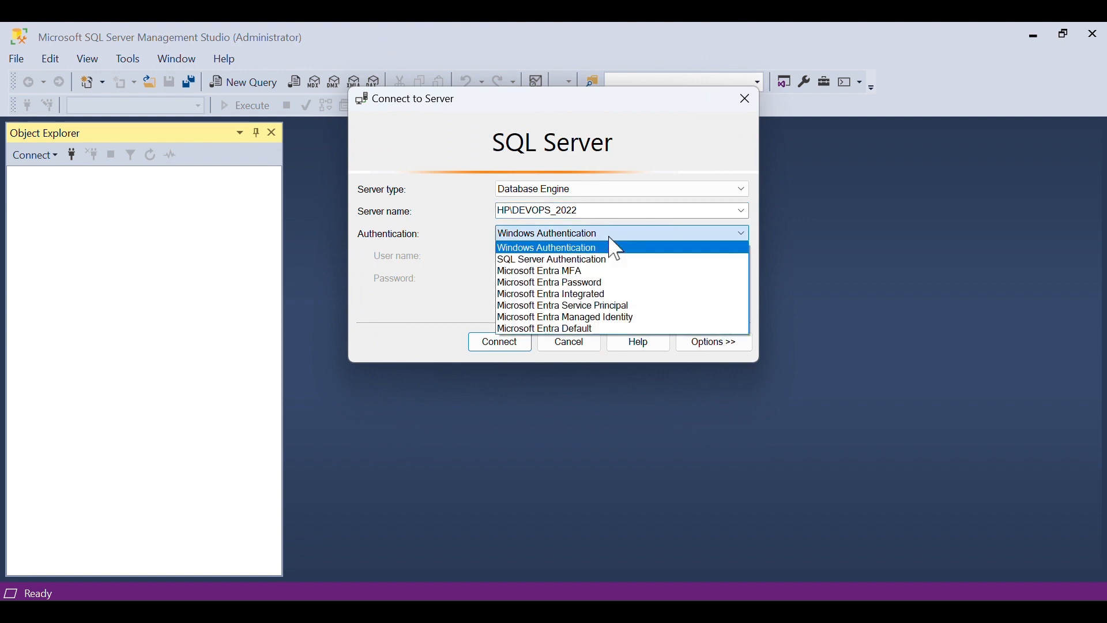
click(572, 258)
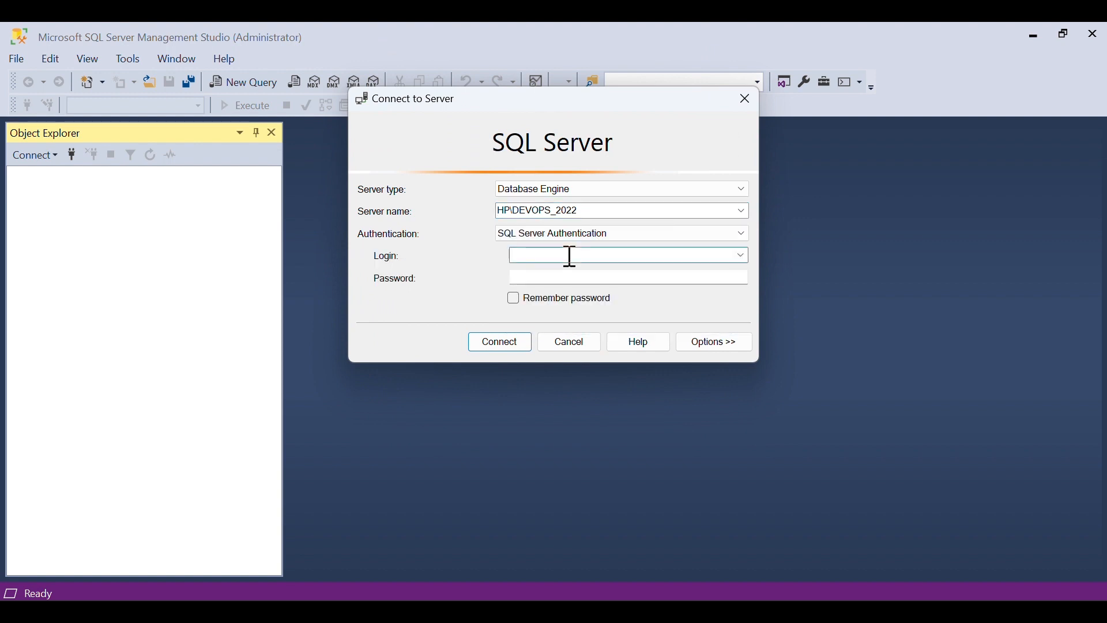
text(sa)
click(536, 277)
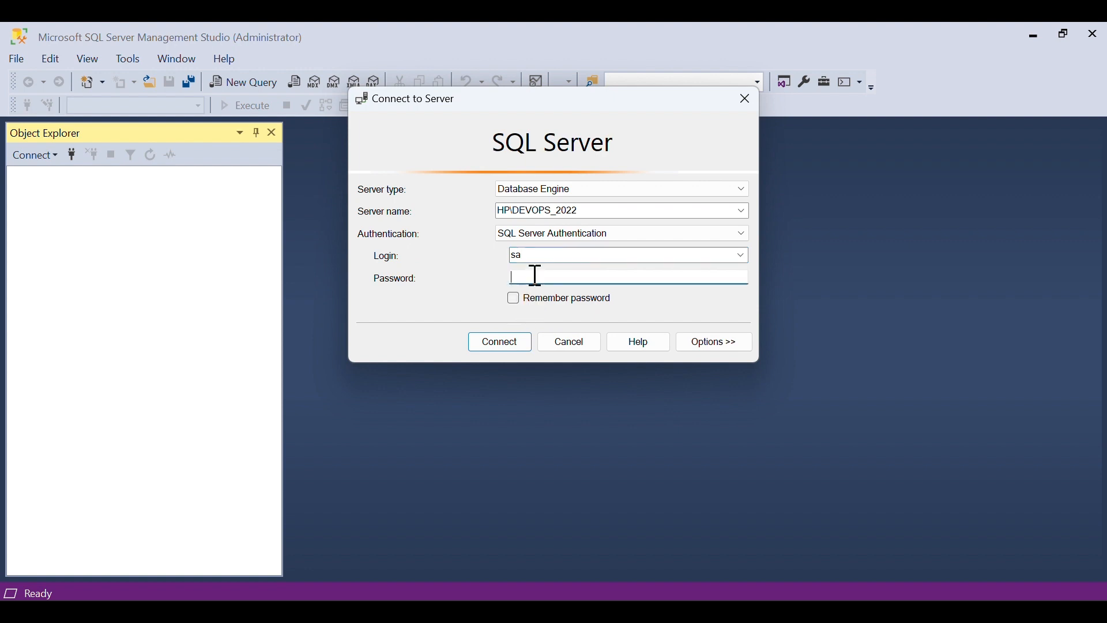
text(*****)
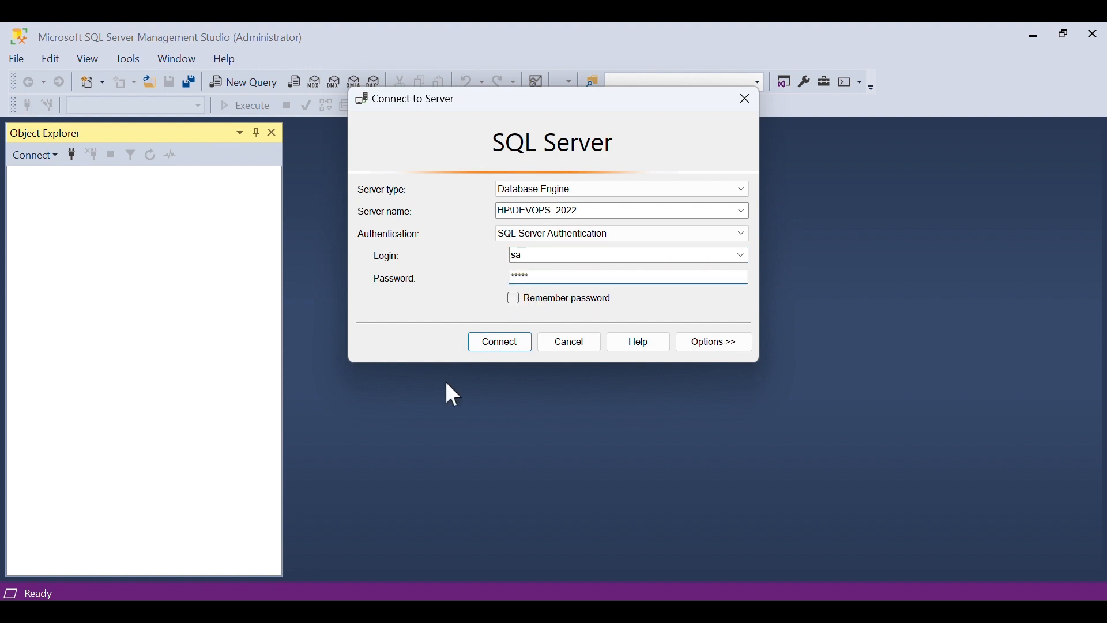
click(485, 347)
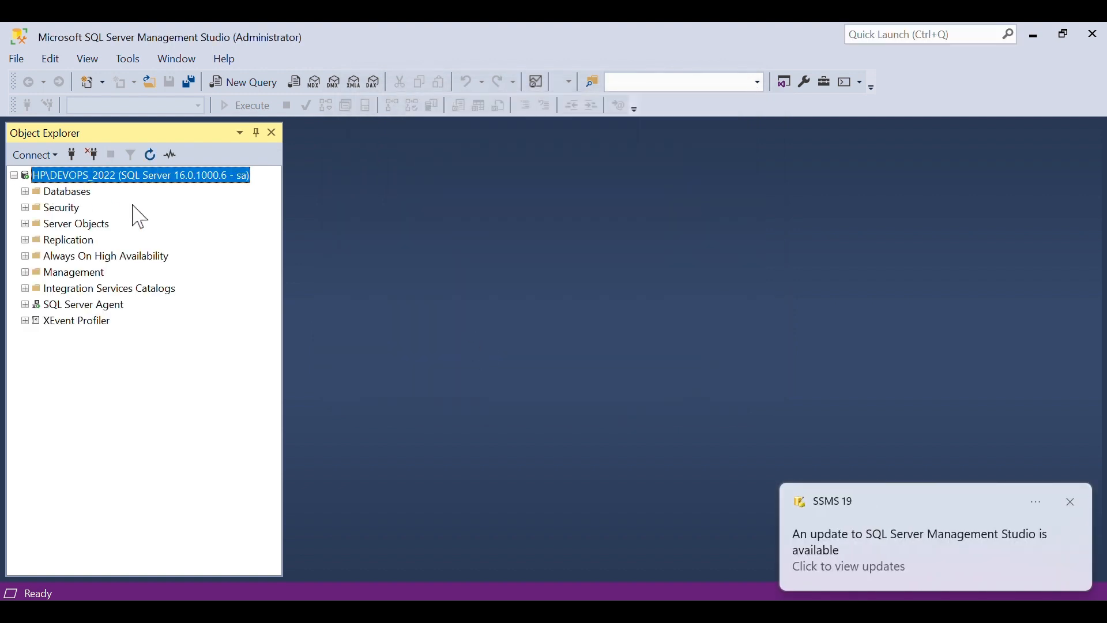
click(24, 191)
click(36, 206)
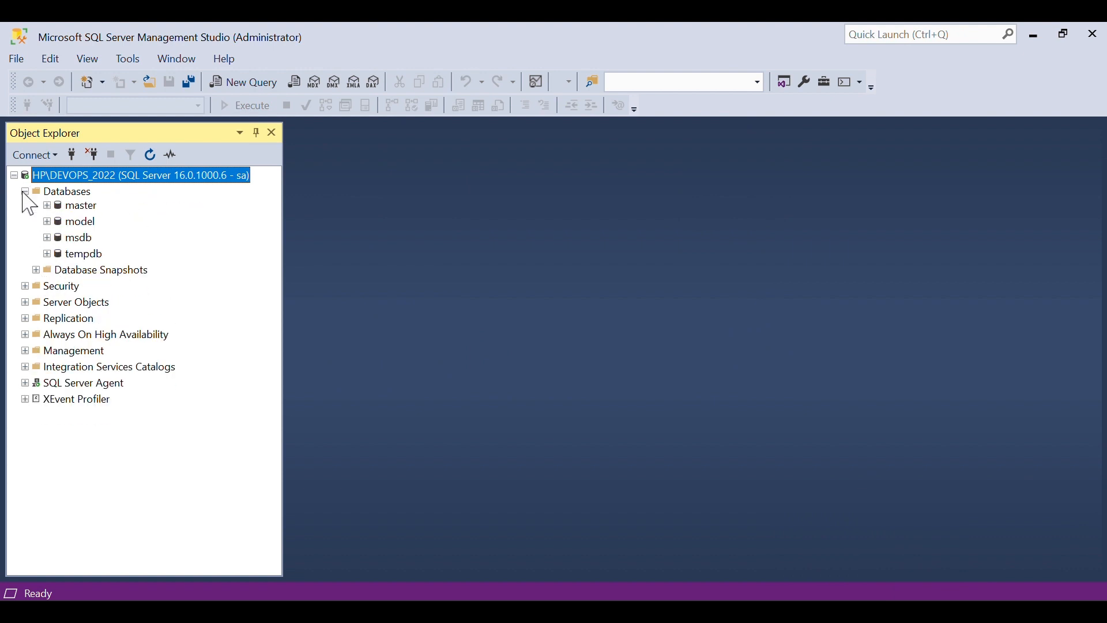